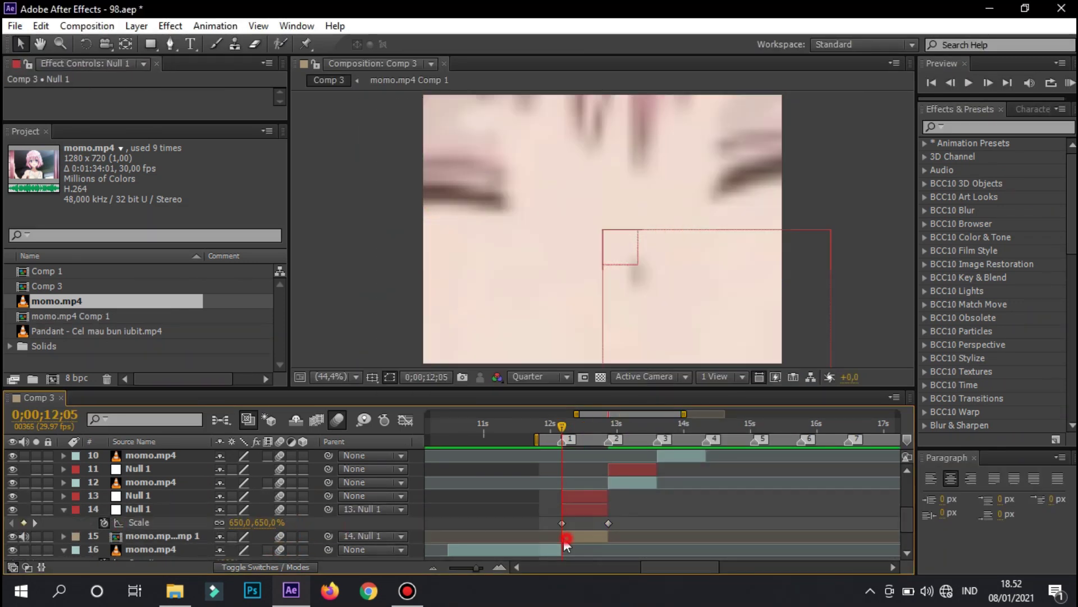
# Ease the null's scale keyframes, pre-compose momo.mp4 as momo.mp4 Comp 2, and parent it to the null.
pyautogui.hotkey('shift', 'F3')
pyautogui.click(563, 456)
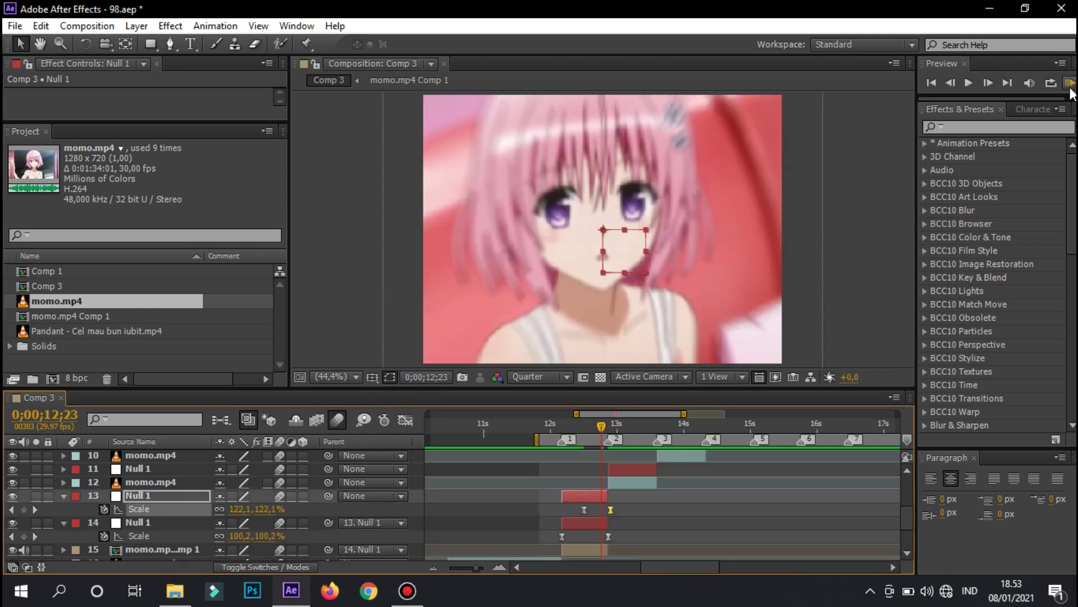
pyautogui.hotkey('ctrl', 'shift', 'c')
pyautogui.click(567, 385)
pyautogui.moveTo(329, 496); pyautogui.dragTo(331, 504)
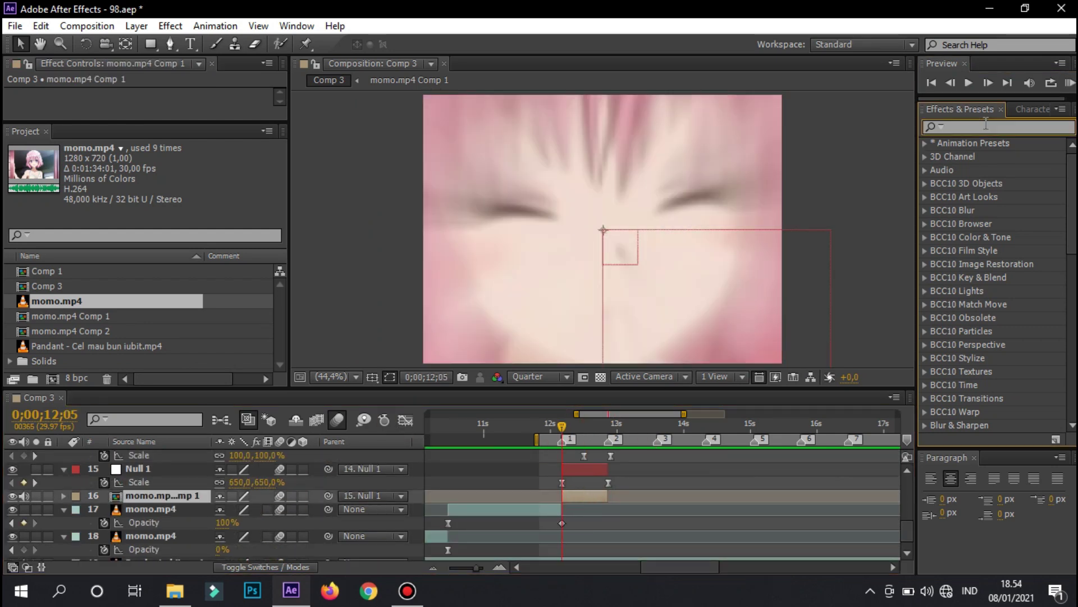
pyautogui.write('shake')
# Apply Shake Soft and Motion Tile (output 200) to the pre-comp, then add another shake preset.
pyautogui.moveTo(995, 277); pyautogui.dragTo(594, 498)
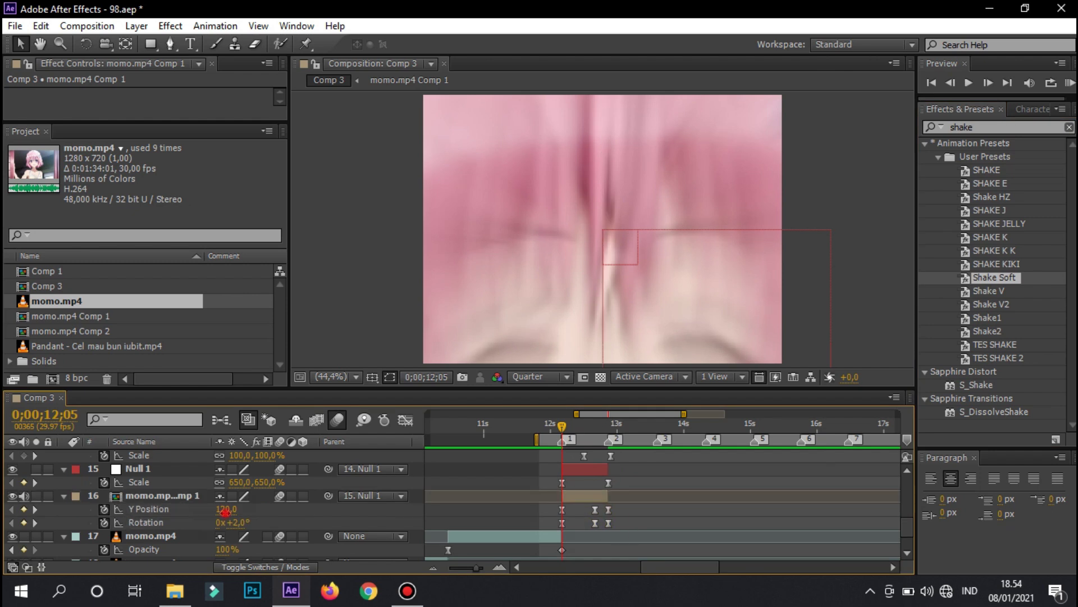
pyautogui.write('mot')
pyautogui.moveTo(983, 397); pyautogui.dragTo(162, 495)
pyautogui.write('200')
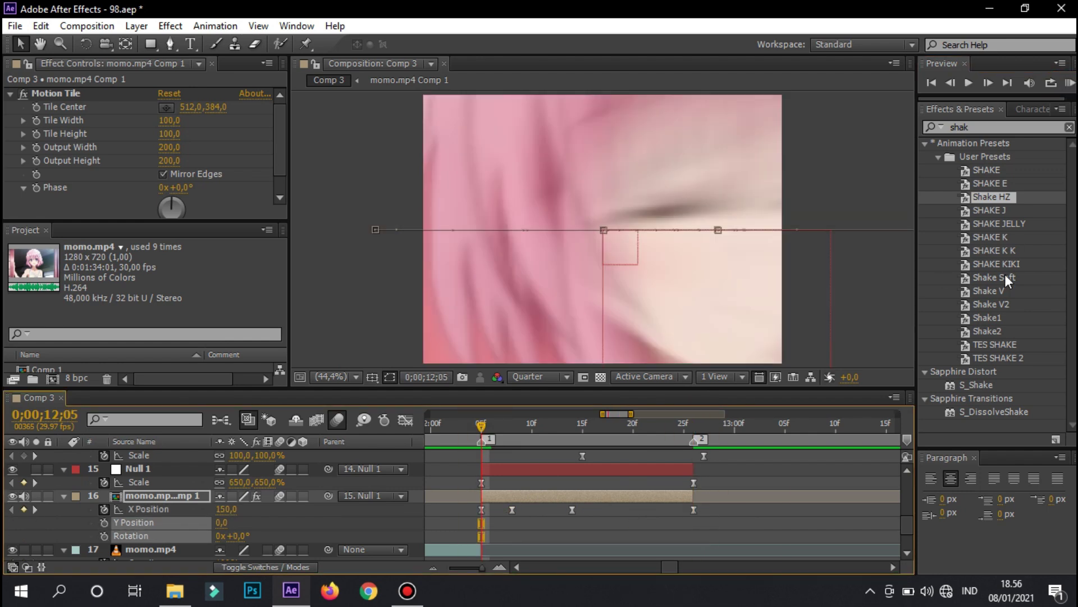
pyautogui.doubleClick(990, 183)
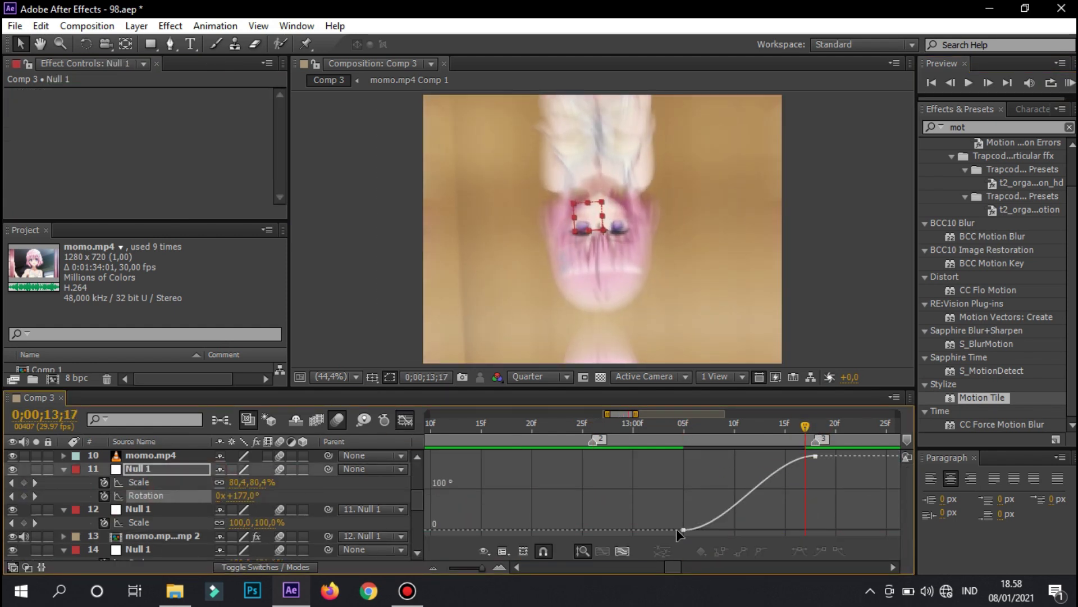
# Reshape the rotation end keyframe's easing, key momo.mp4 Comp 2's Scale at 13;00, and preview.
pyautogui.click(814, 529)
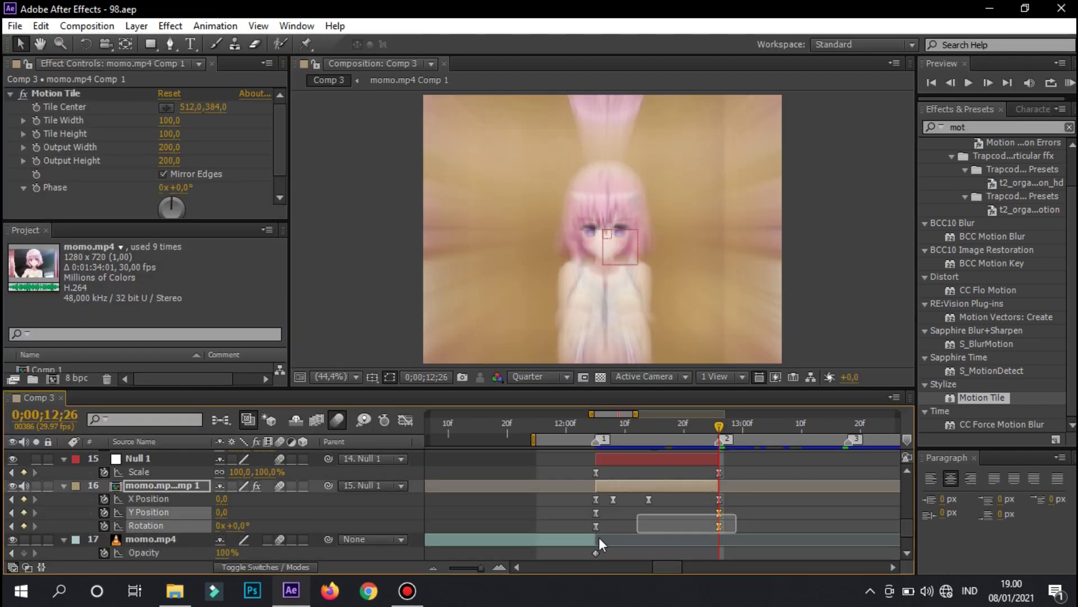
pyautogui.press('space')
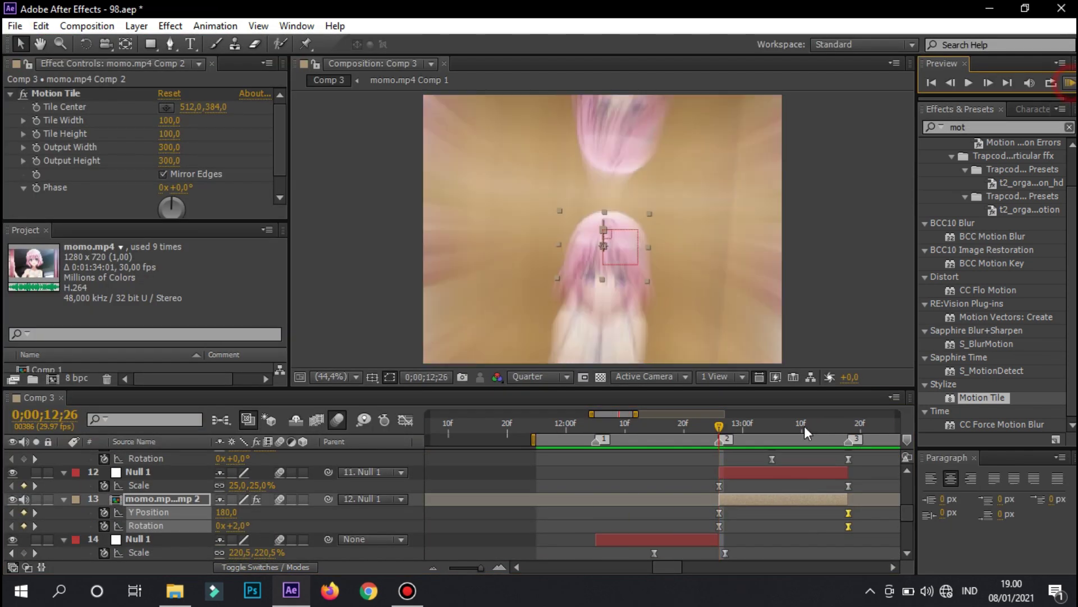
pyautogui.hotkey('alt', 'shift', 's')
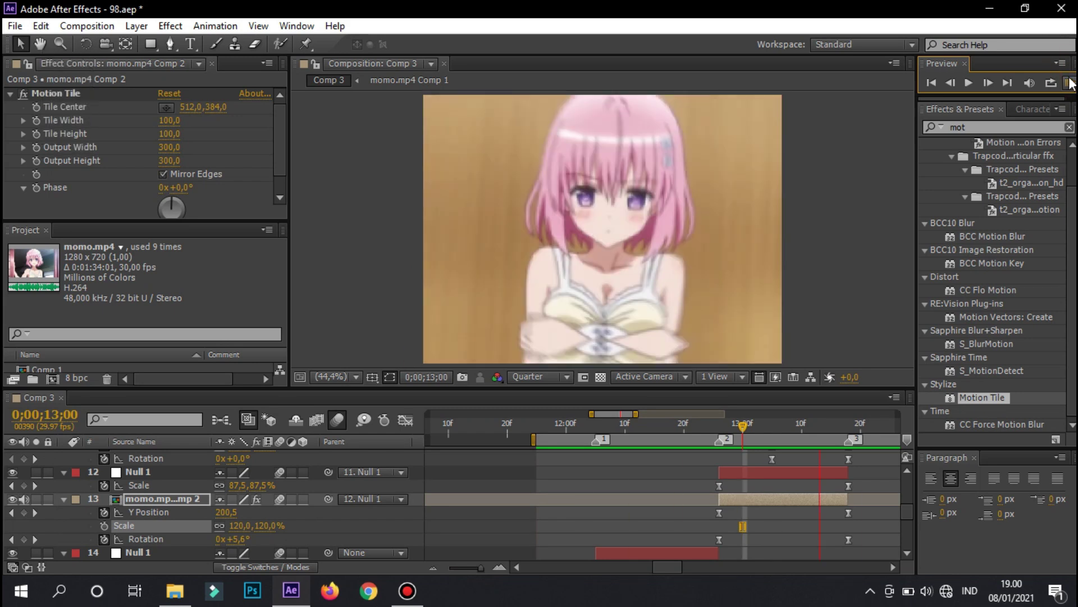
pyautogui.click(1070, 83)
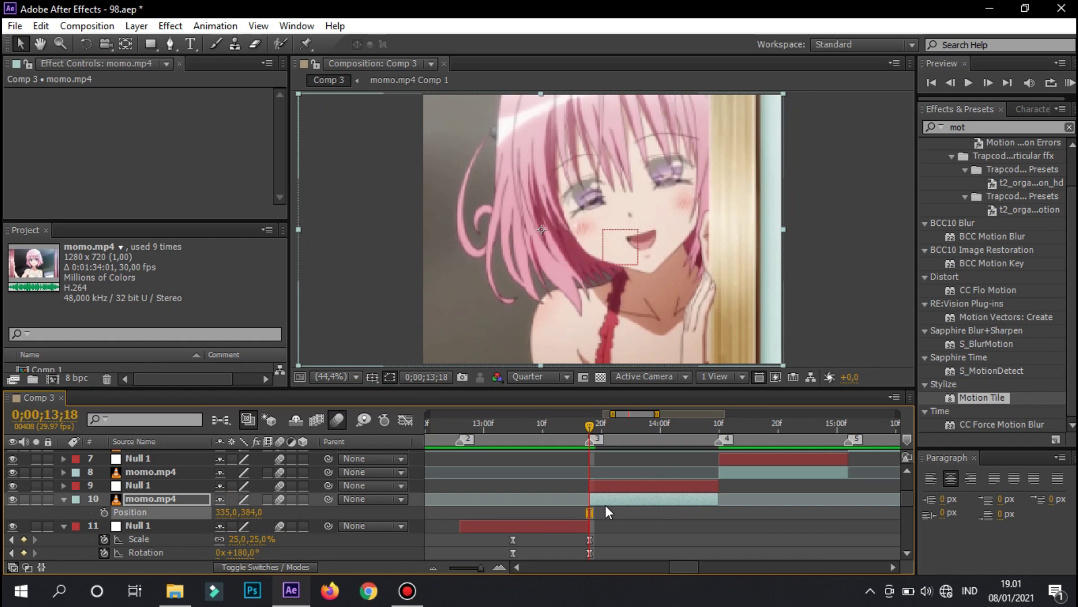
# Set the null's Rotation to -180° and check its speed curve in the Graph Editor.
pyautogui.click(1070, 83)
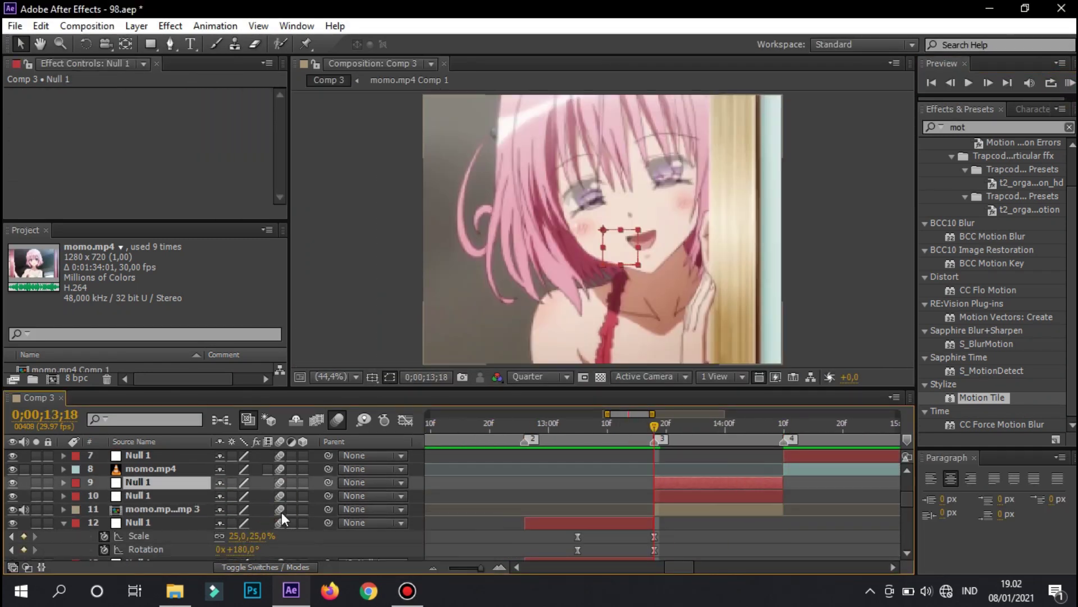
pyautogui.press('u')
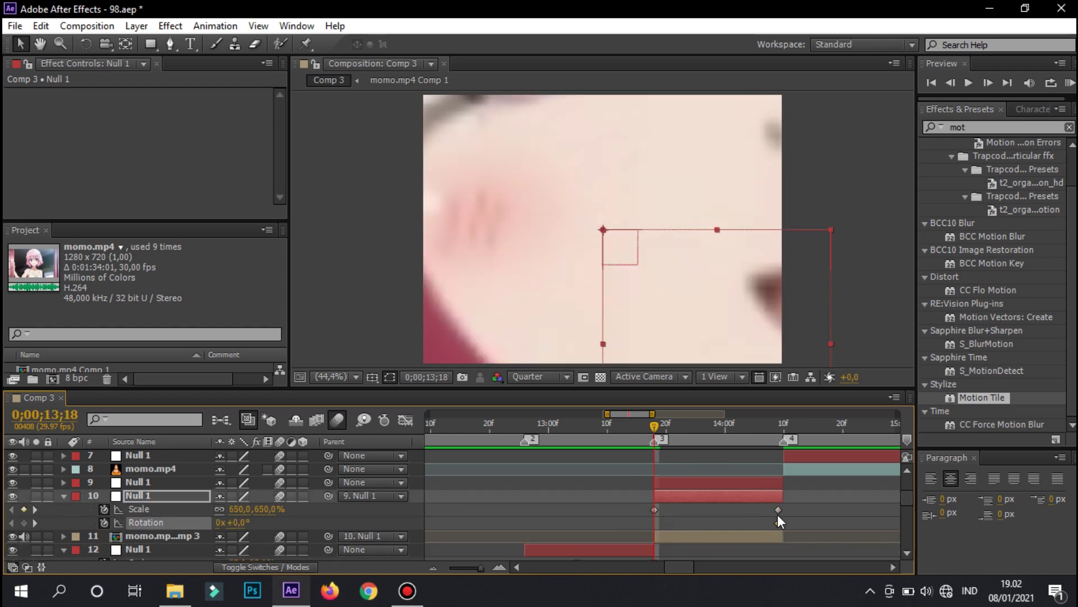
pyautogui.write('0')
pyautogui.press('Return')
pyautogui.hotkey('shift', 'F3')
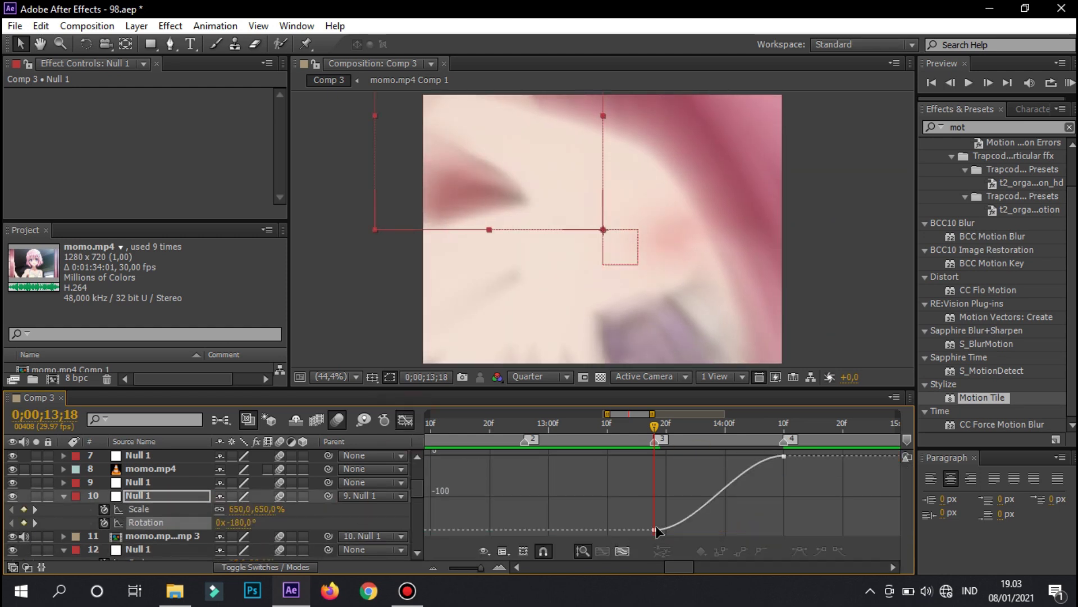
pyautogui.hotkey('shift', 'F3')
# Apply Motion Tile to the third pre-comp and the Shake Soft preset to the second pre-comp.
pyautogui.hotkey('ctrl', 'Down')
pyautogui.press('u')
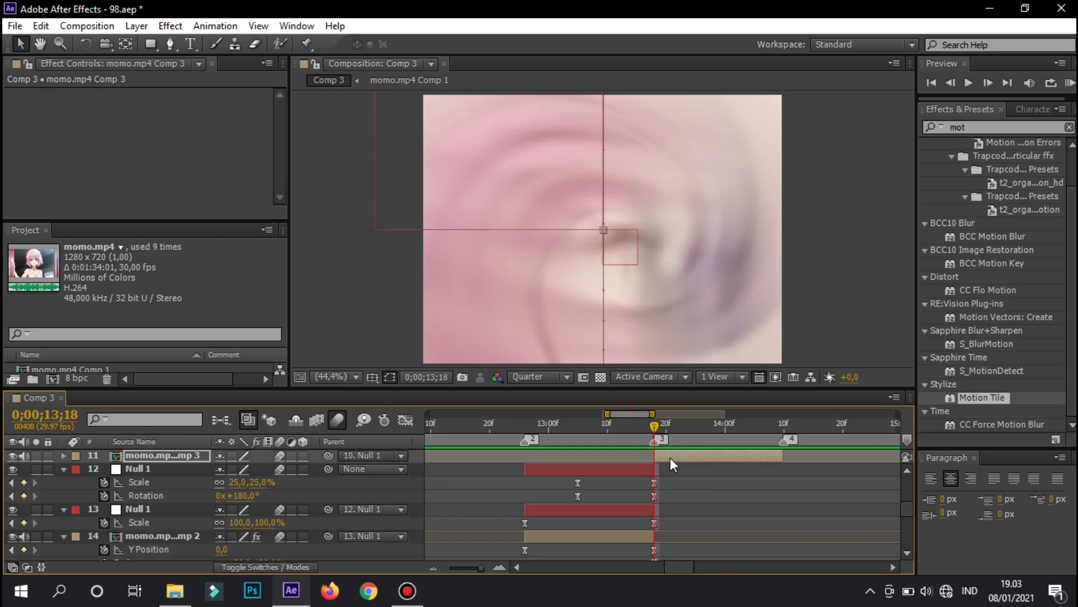
pyautogui.moveTo(892, 469); pyautogui.dragTo(876, 455)
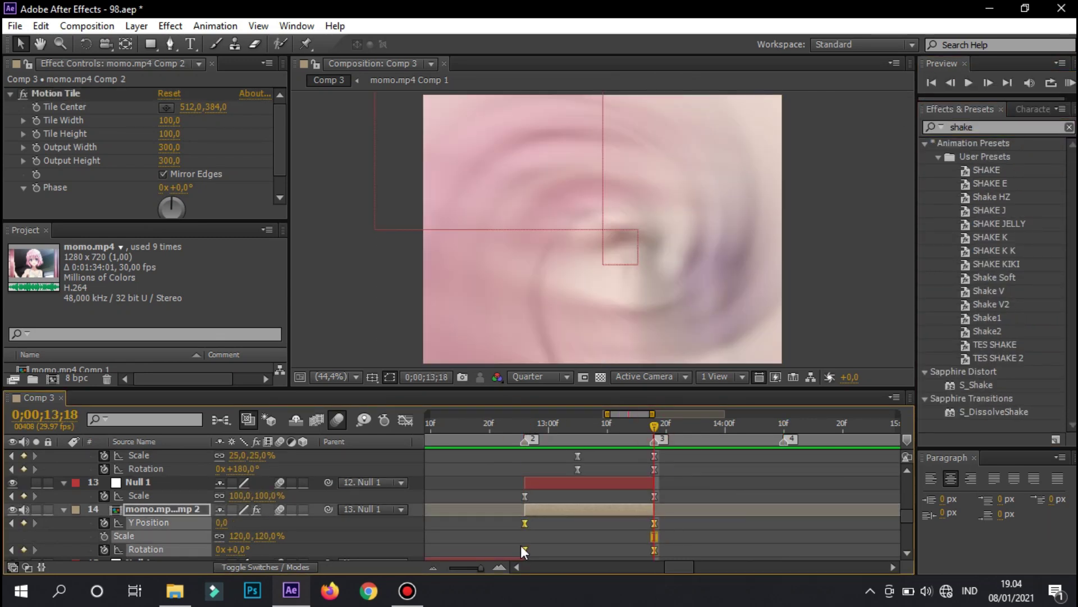
pyautogui.moveTo(1009, 280); pyautogui.dragTo(704, 507)
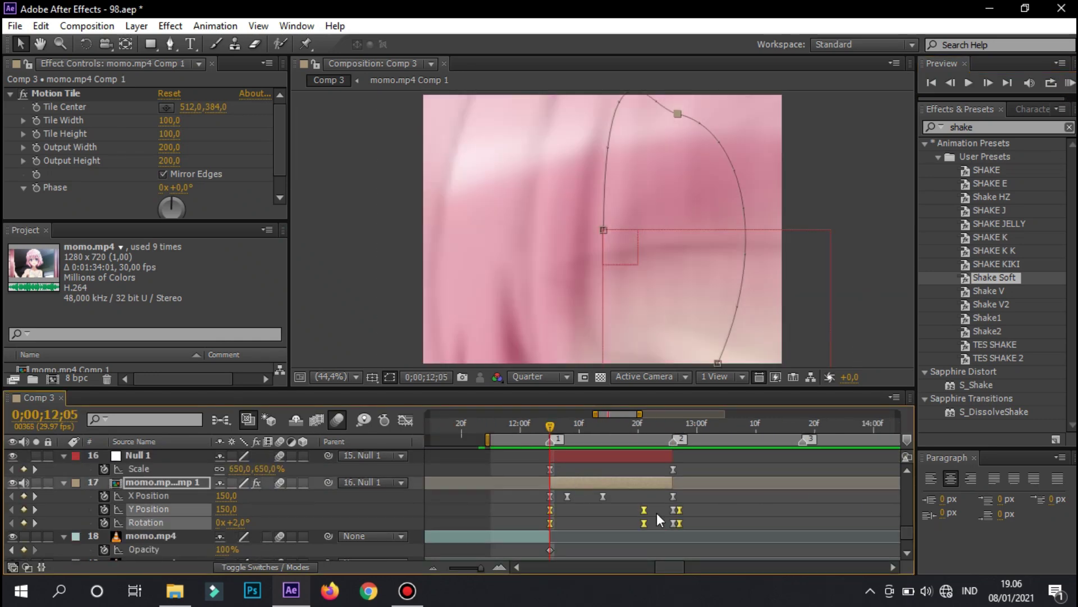
# Preview the shaking sequence and drag the first pre-comp's Y Position and Rotation keyframes to retime them.
pyautogui.click(1069, 83)
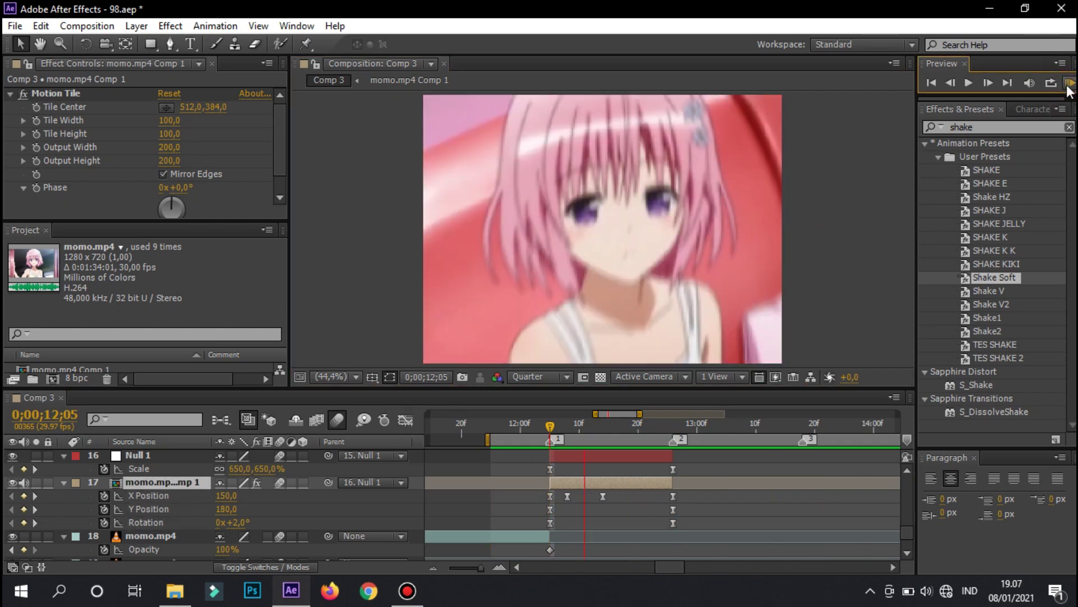
pyautogui.scroll(-3, 618, 494)
pyautogui.moveTo(679, 477); pyautogui.dragTo(543, 494)
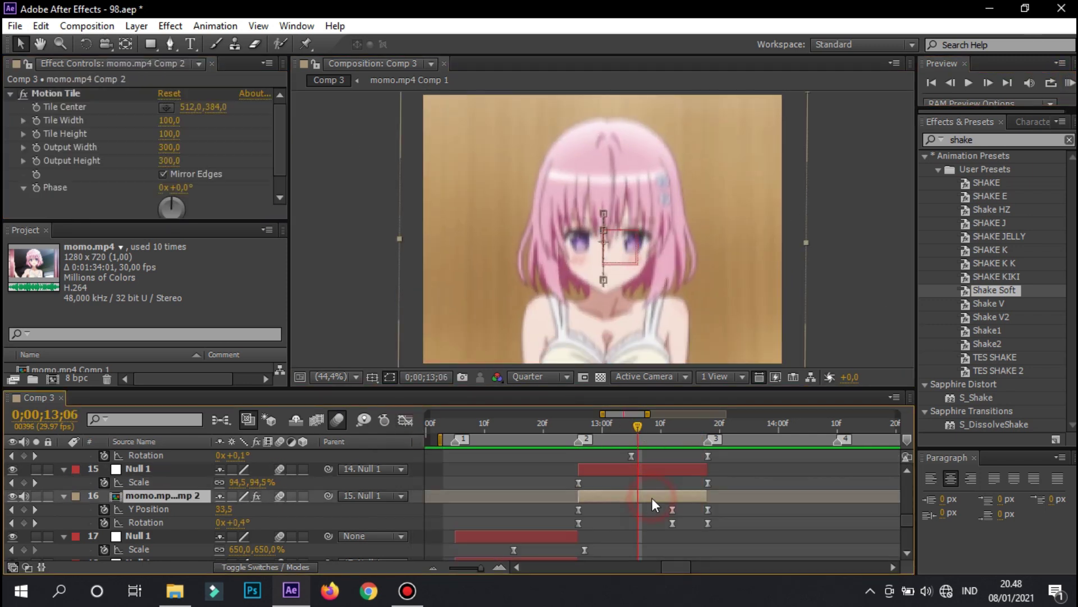
pyautogui.scroll(2, 653, 497)
pyautogui.moveTo(715, 426); pyautogui.dragTo(612, 427)
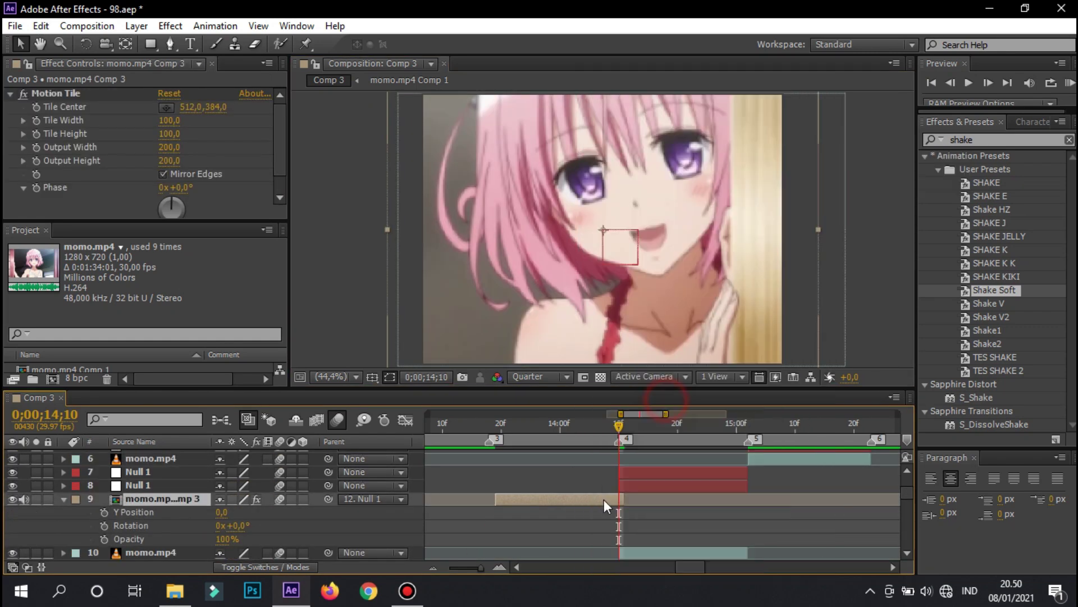
# Duplicate the third pre-comp and key opposite ±260 Position offsets on the two strip copies.
pyautogui.press('v')
pyautogui.hotkey('ctrl', 'd')
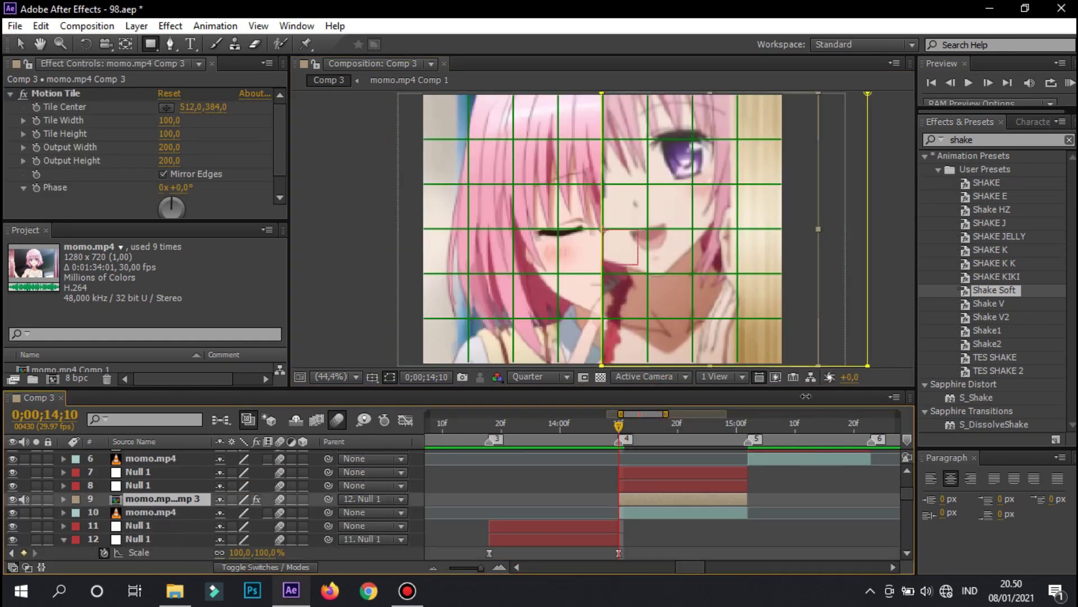
pyautogui.press('p')
pyautogui.rightClick(144, 512)
pyautogui.click(186, 419)
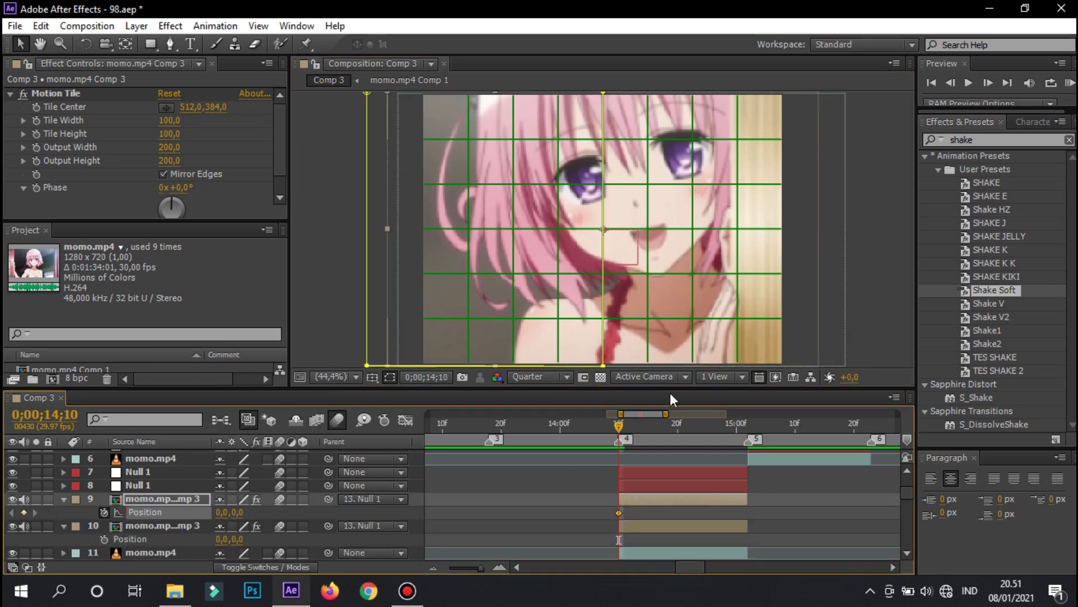
pyautogui.hotkey('ctrl', 'c')
pyautogui.click(160, 525)
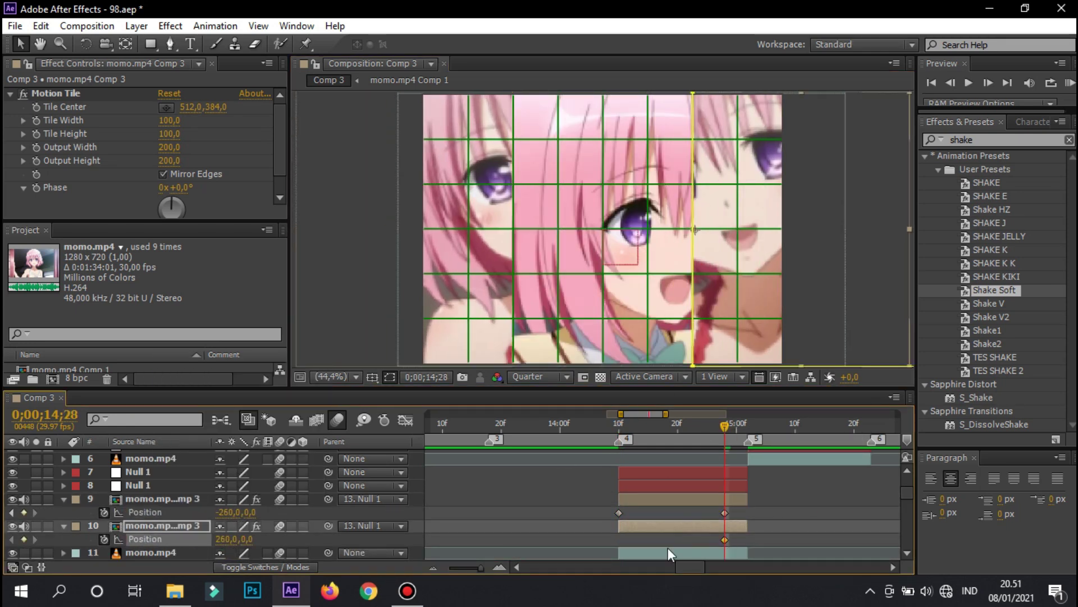
pyautogui.press('j')
pyautogui.hotkey('ctrl', 'v')
# Add a solid inside the pre-comp, key the middle clip's Position at 14;13, and pre-compose into Pre-comp 1.
pyautogui.doubleClick(725, 528)
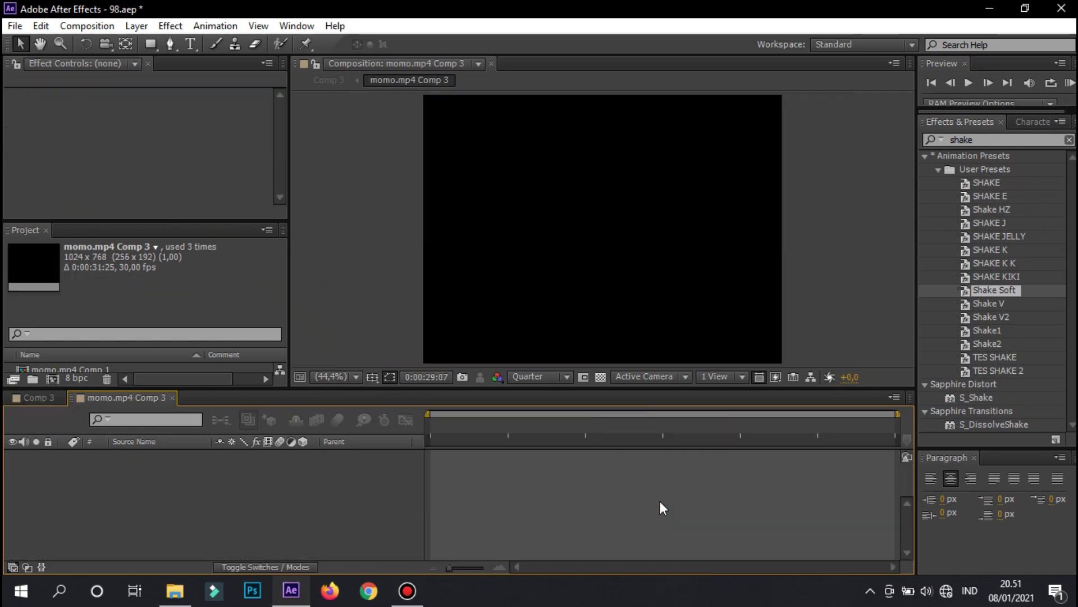
pyautogui.hotkey('ctrl', 'y')
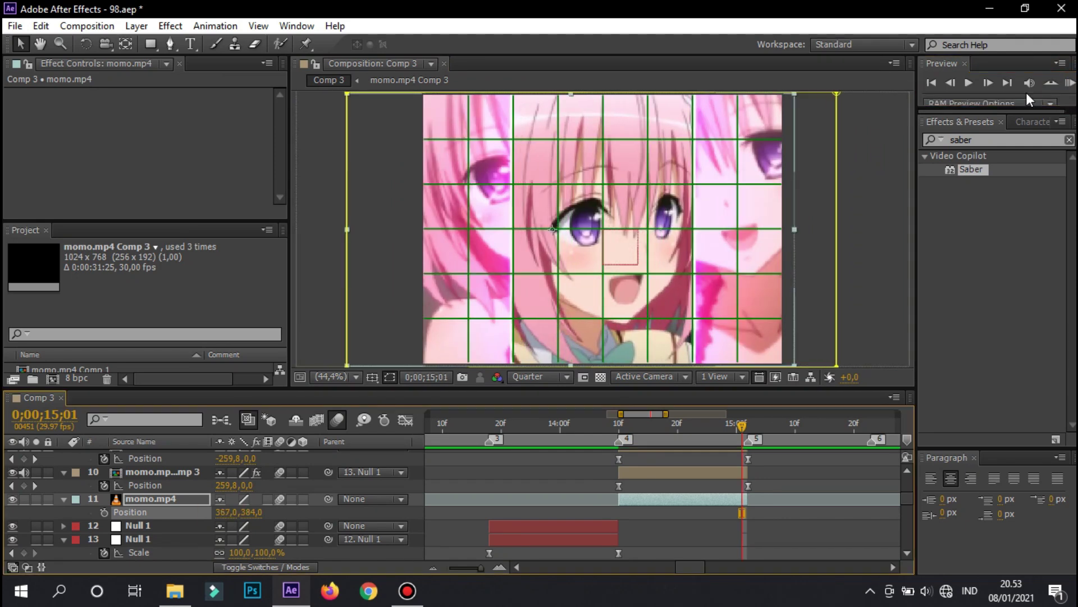
pyautogui.click(637, 436)
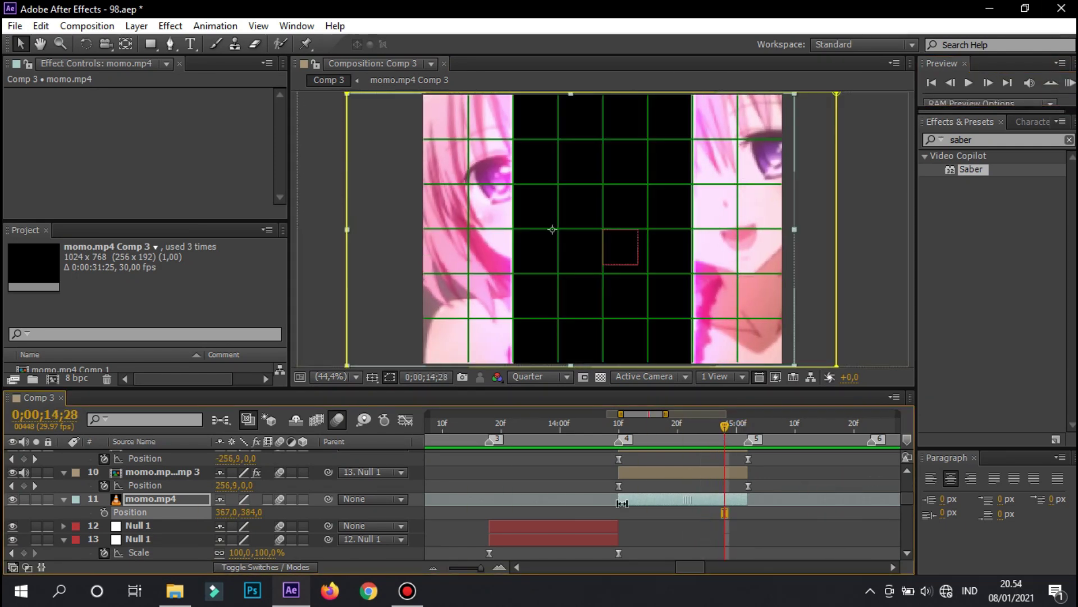
pyautogui.press('p')
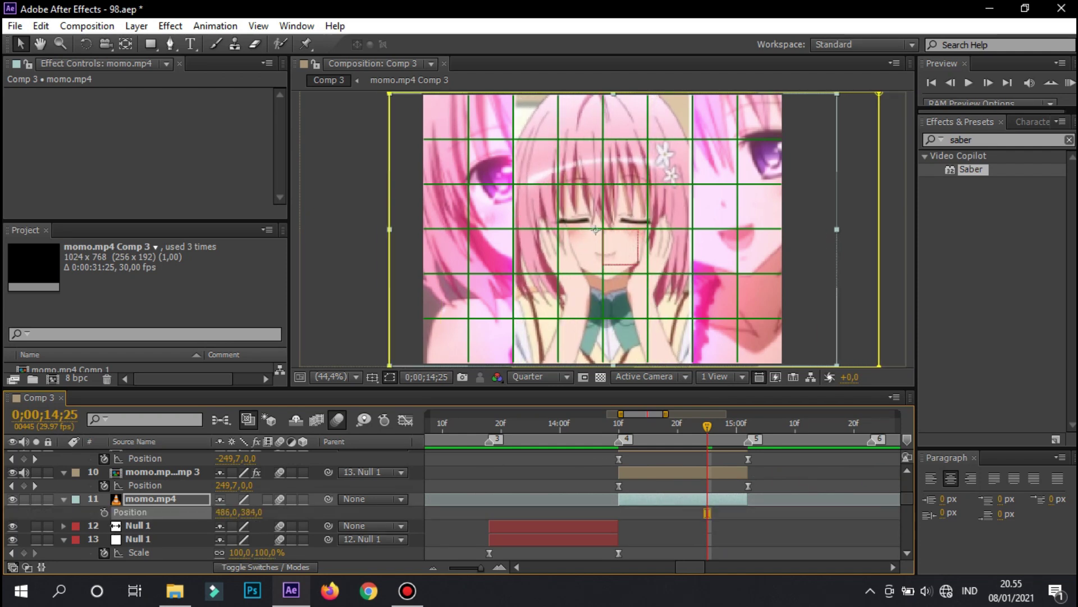
pyautogui.click(1070, 82)
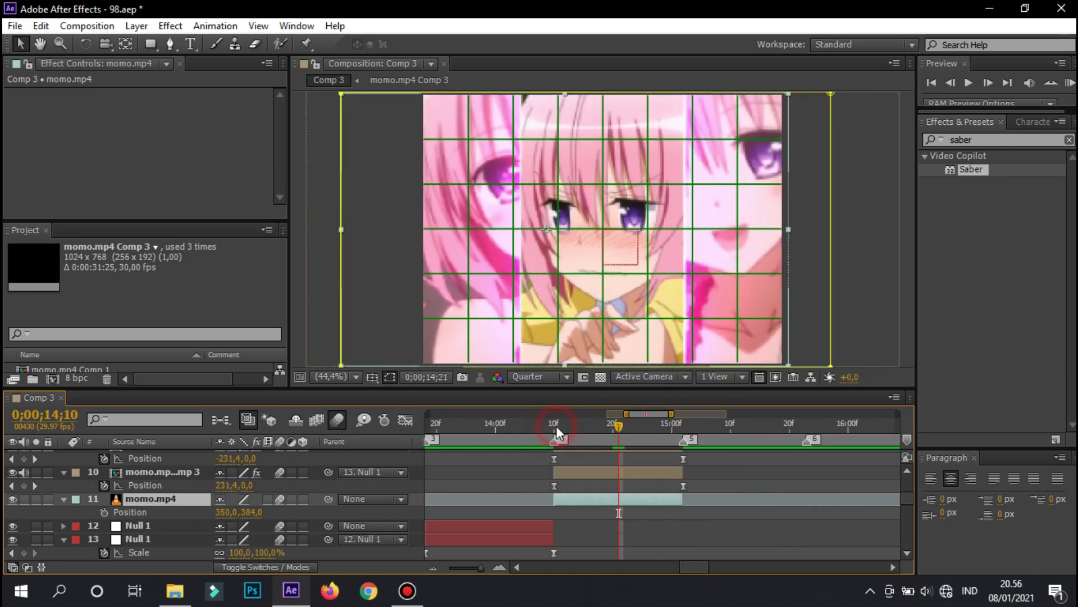
pyautogui.hotkey('ctrl', 'z')
pyautogui.hotkey('ctrl', 'z')
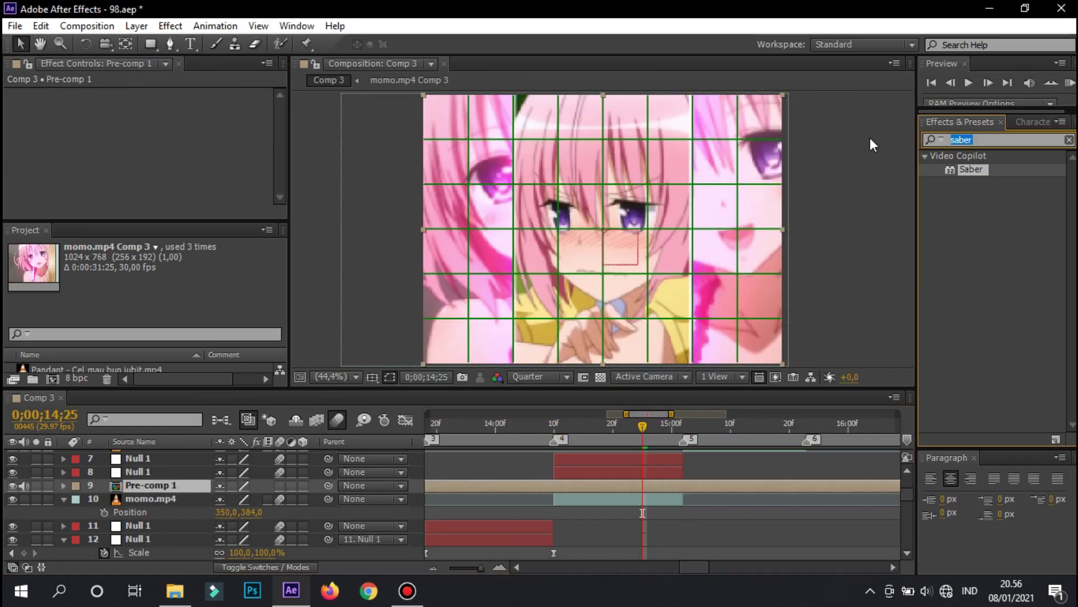
# Add S_DropShadow to Pre-comp 1 with shadow opacity 1,200 and blur 100, save, and preview.
pyautogui.write('shad')
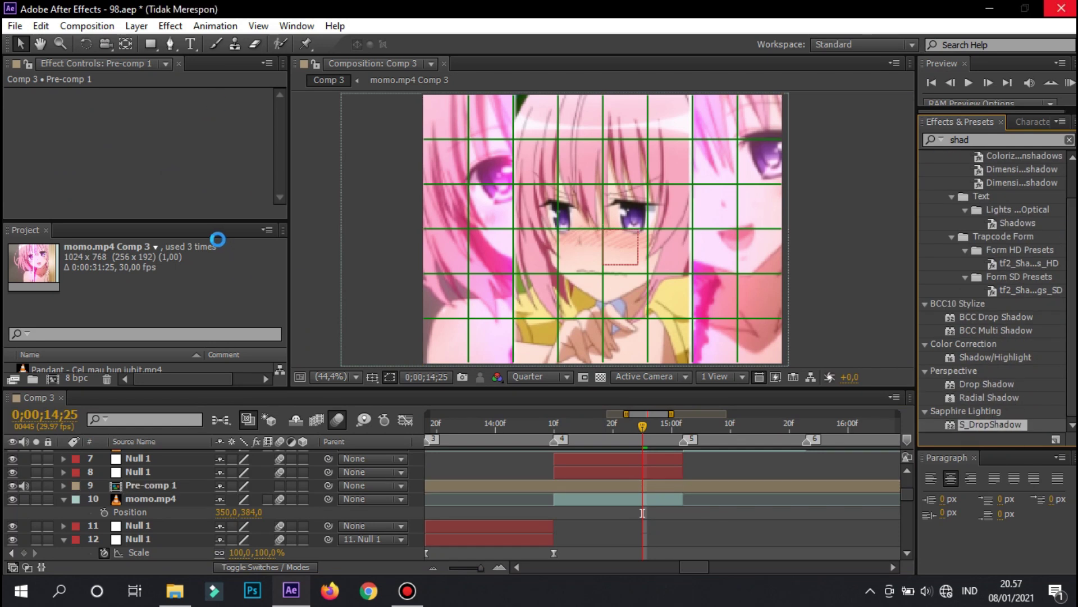
pyautogui.press('Return')
pyautogui.hotkey('ctrl', 's')
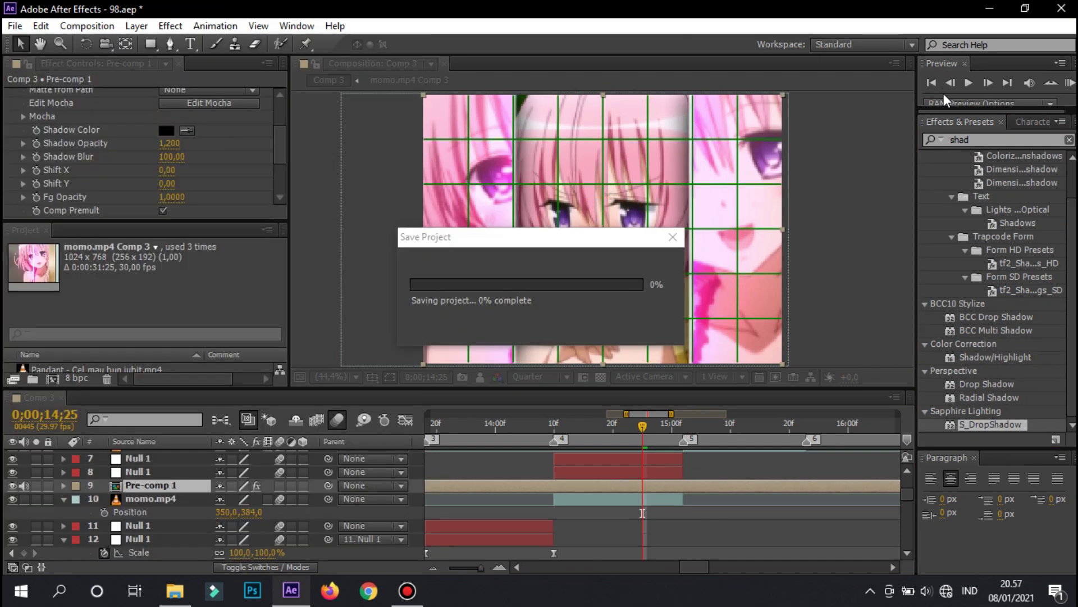
pyautogui.click(1069, 83)
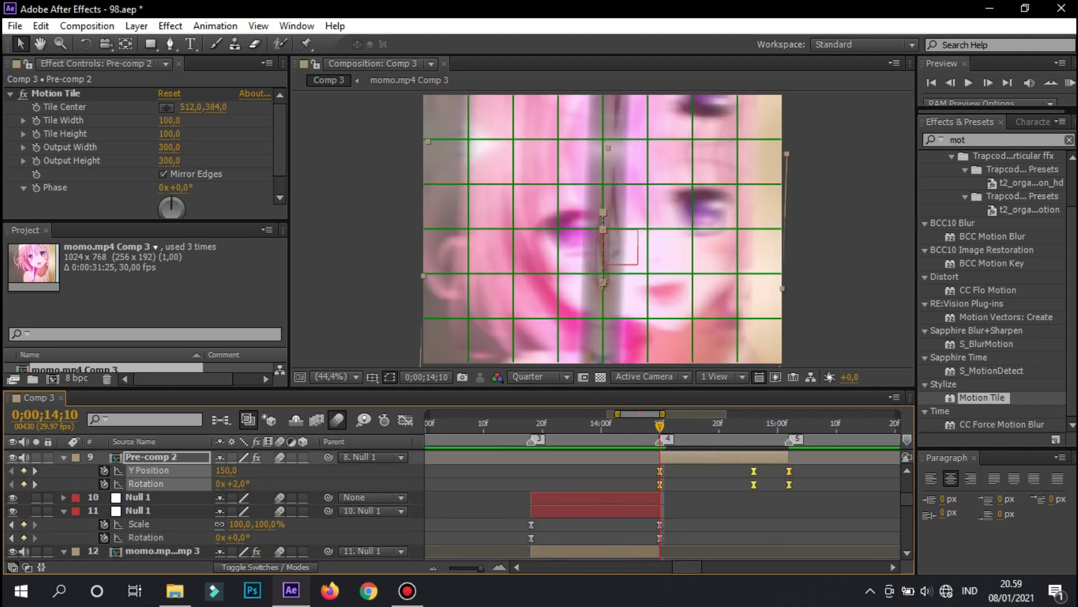
# Key Pre-comp 2's Scale toward 109%, undo and redo the Warp bend animation, and preview.
pyautogui.hotkey('alt', 'shift', 's')
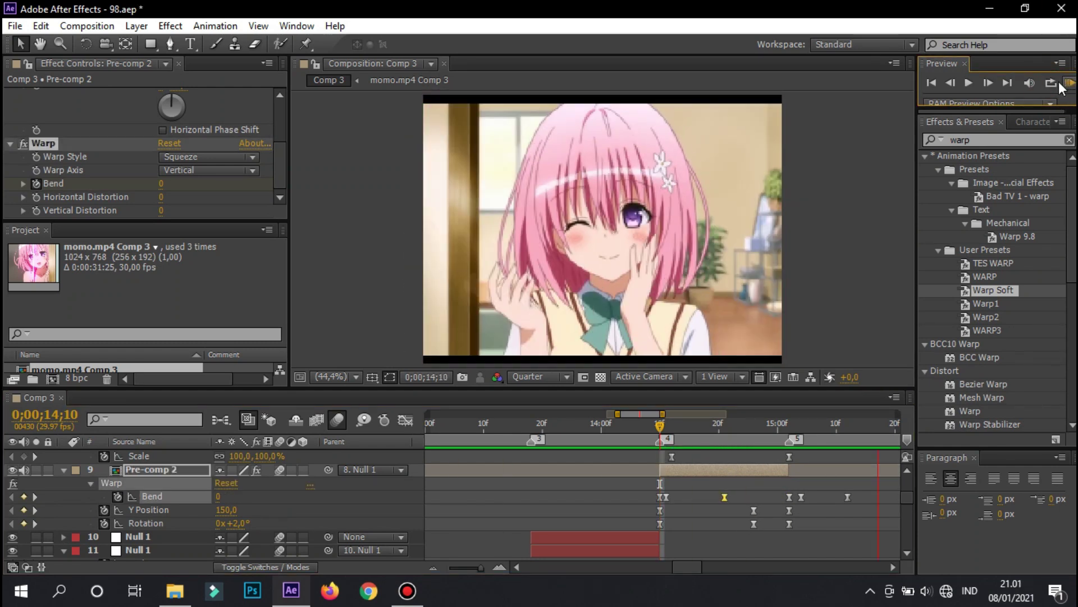
pyautogui.hotkey('ctrl', 'z')
pyautogui.hotkey('ctrl', 'shift', 'z')
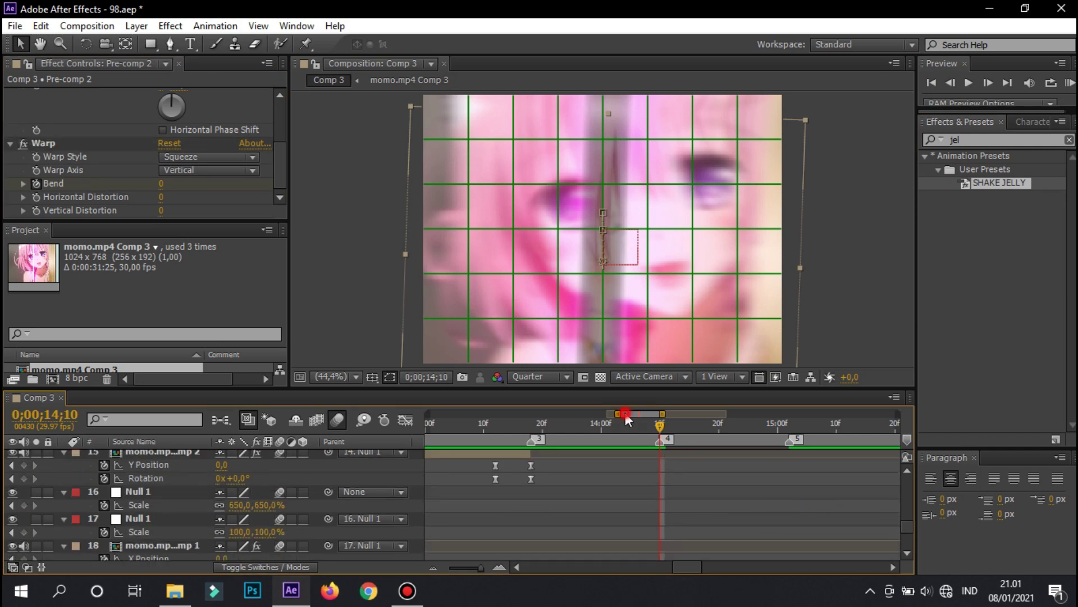
pyautogui.moveTo(626, 414); pyautogui.dragTo(620, 414)
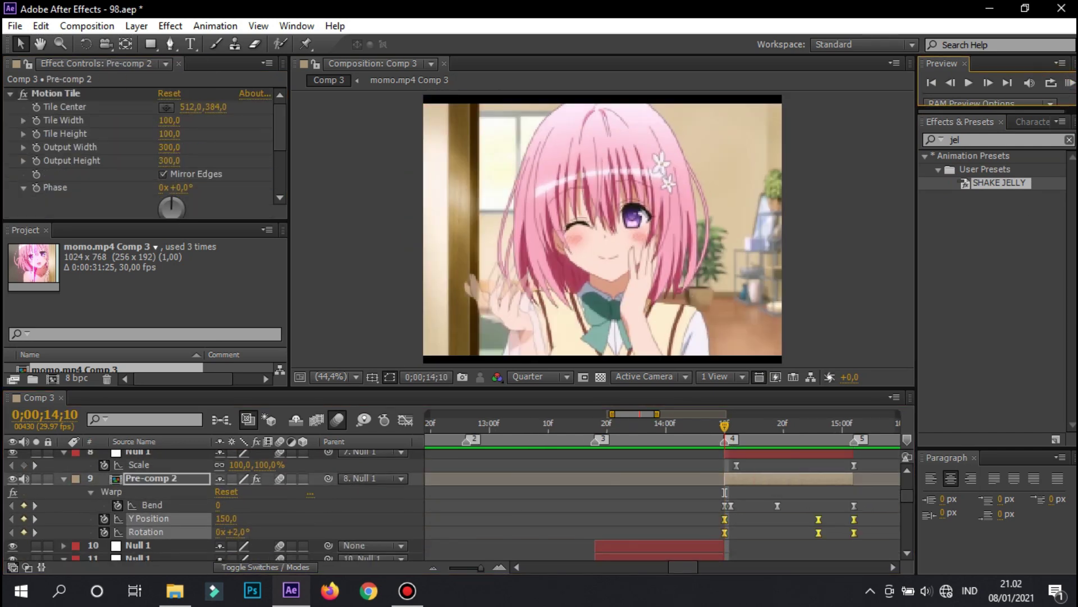
pyautogui.click(1069, 83)
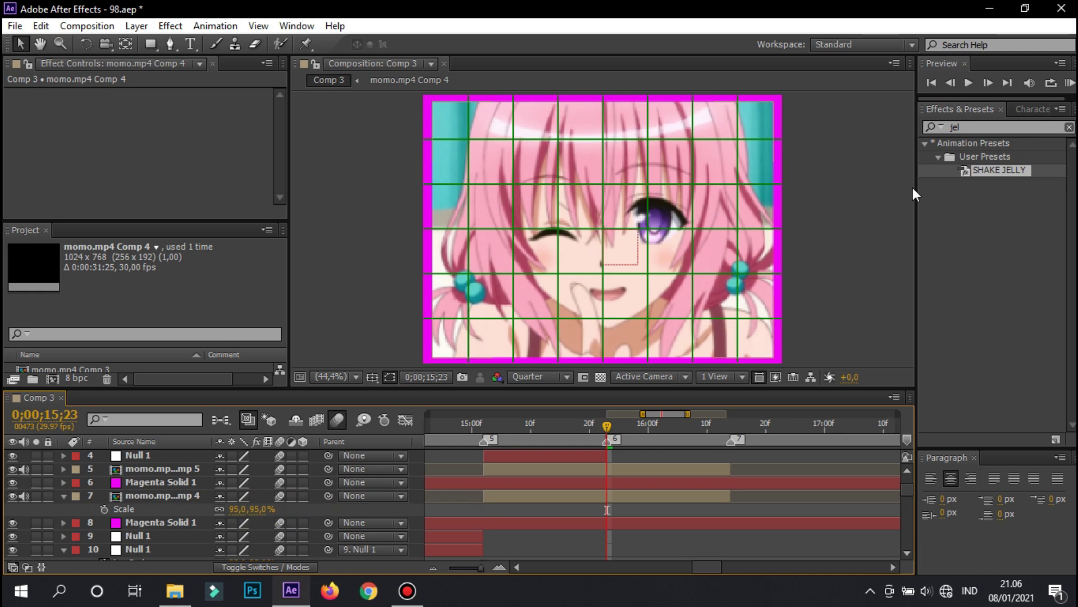
# Pre-compose the clip layers and make Pre-comp 3 and Pre-comp 4 3D layers at 15;02.
pyautogui.rightClick(722, 483)
pyautogui.click(786, 474)
pyautogui.click(585, 373)
pyautogui.click(494, 474)
pyautogui.scroll(2, 556, 462)
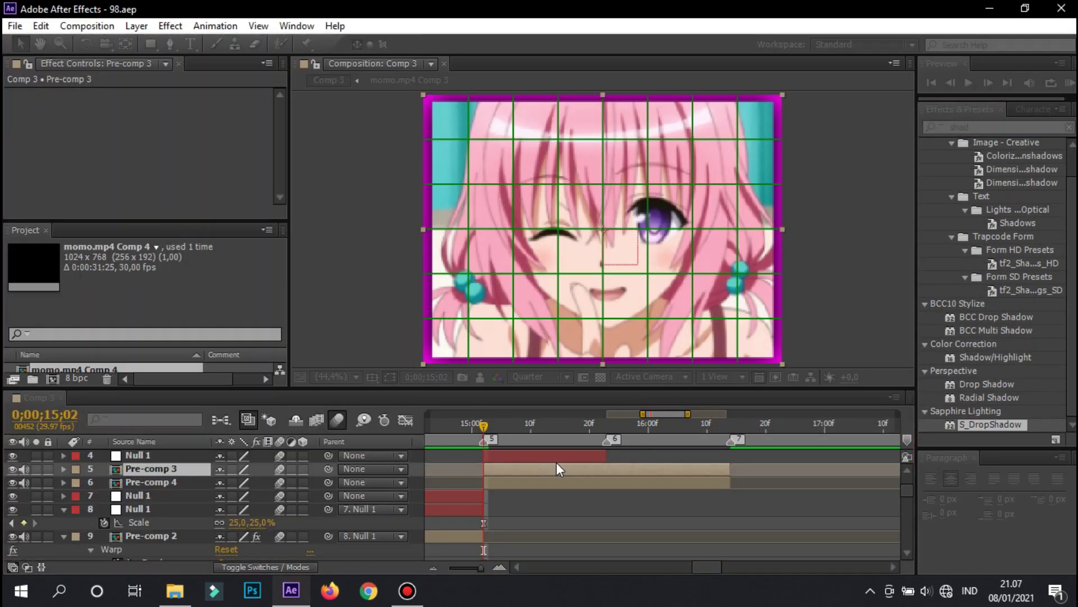
pyautogui.click(303, 509)
pyautogui.press('F11')
# Tilt Pre-comp 3 on its X axis and adjust Pre-comp 4's position in the active camera view.
pyautogui.press('p')
pyautogui.press('r')
pyautogui.moveTo(218, 496)
pyautogui.mouseDown()
pyautogui.moveTo(220, 482)
pyautogui.moveTo(223, 509)
pyautogui.mouseUp()
pyautogui.keyDown('shift'); pyautogui.click(151, 536); pyautogui.keyUp('shift')
pyautogui.press('p')
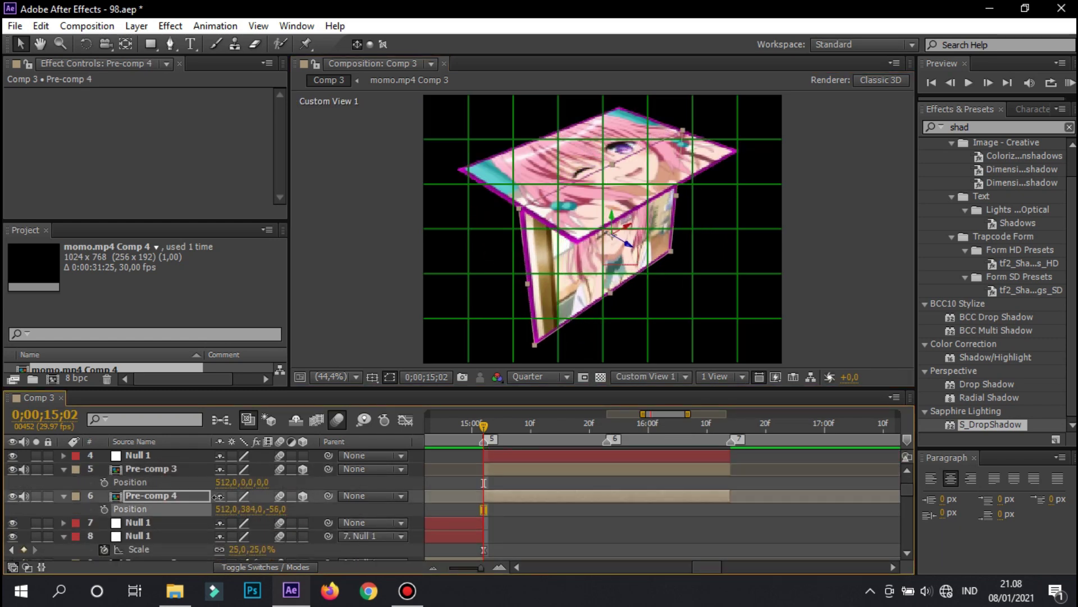
pyautogui.click(719, 492)
pyautogui.press('F12')
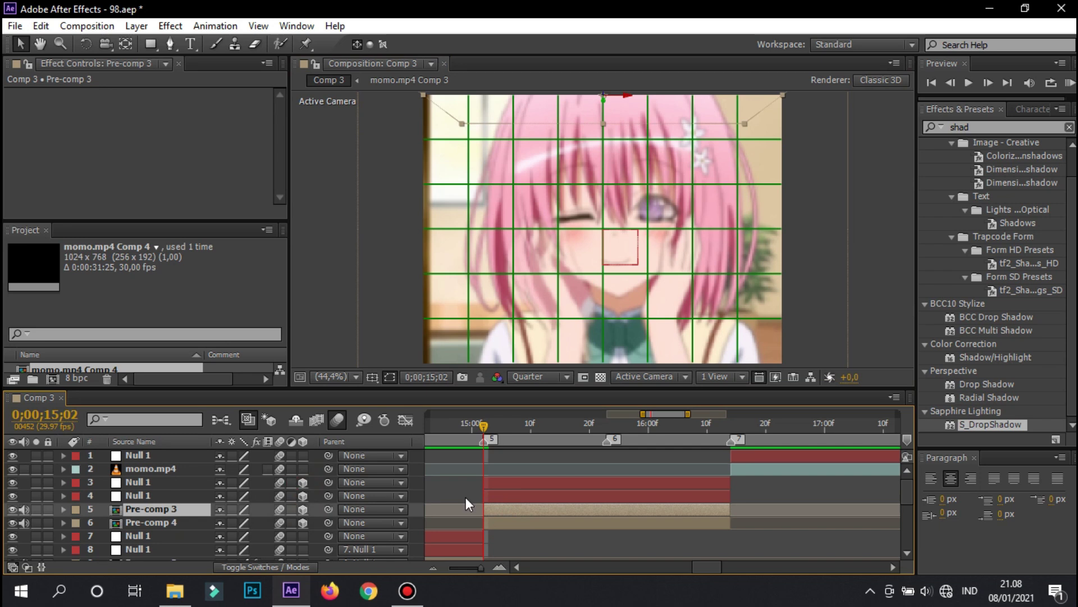
# Set Null 1's position and rotation, fold Pre-comp 3 into a cube face, and key Null 1's X Rotation at -36°.
pyautogui.click(475, 497)
pyautogui.press('p')
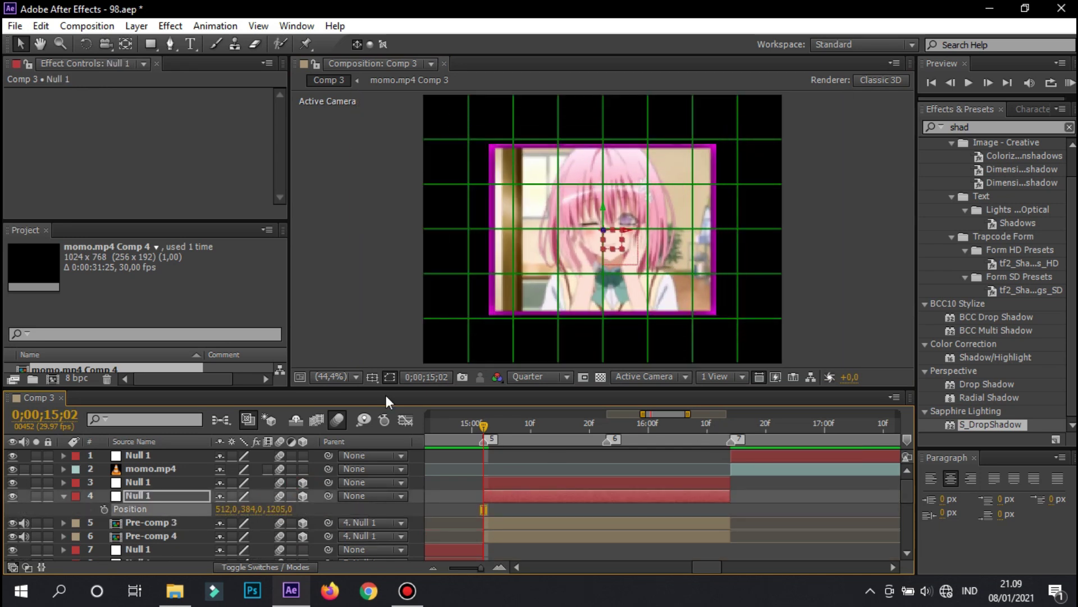
pyautogui.press('r')
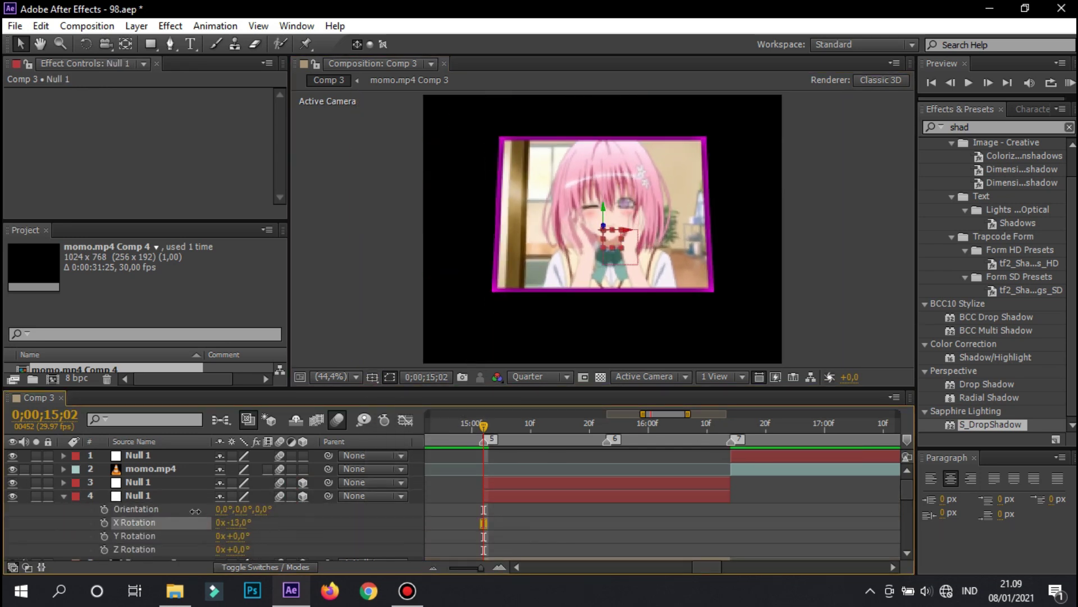
pyautogui.click(573, 506)
pyautogui.press('p')
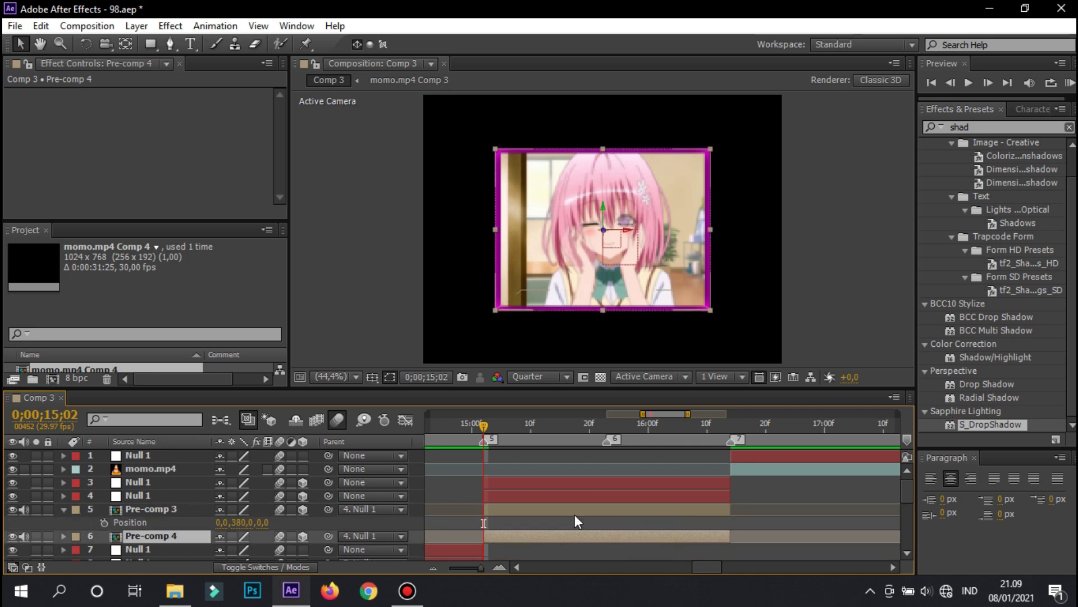
pyautogui.press('r')
pyautogui.moveTo(236, 522); pyautogui.dragTo(262, 528)
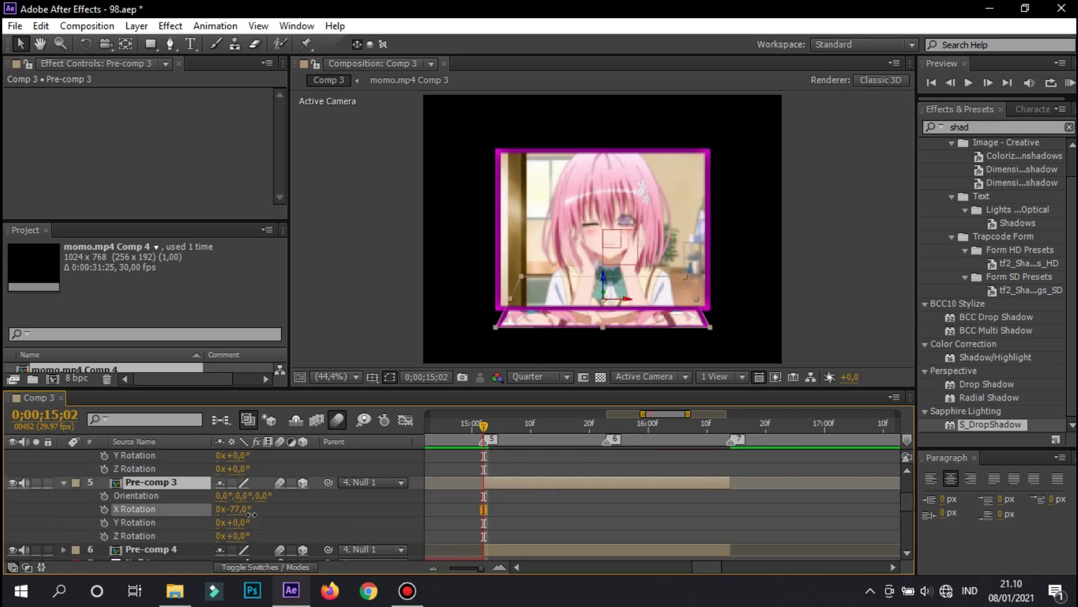
pyautogui.hotkey('ctrl', 'Up')
pyautogui.press('r')
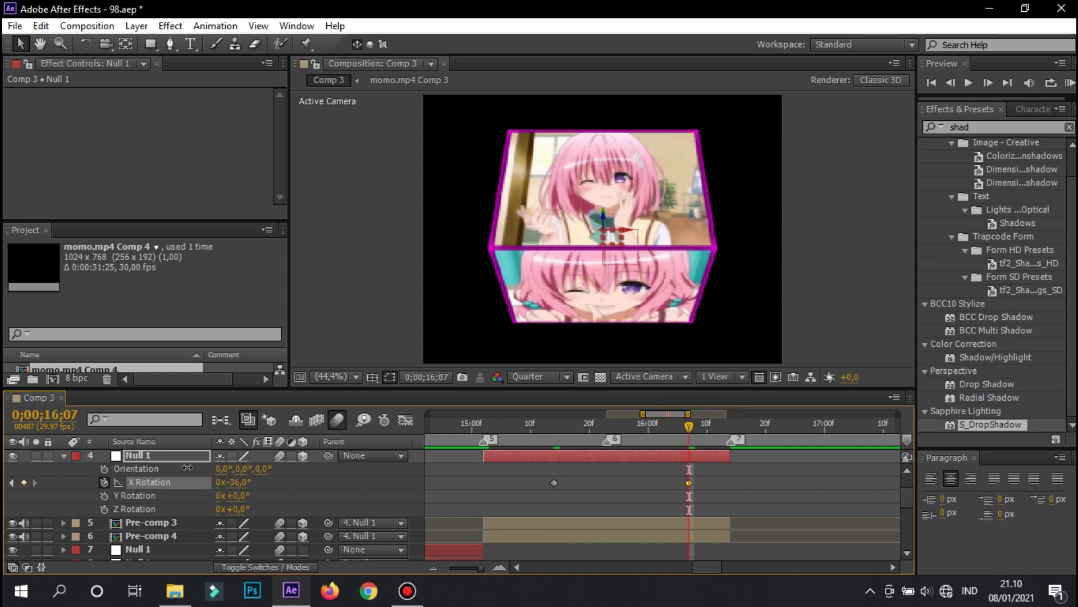
# Sharpen the X Rotation speed curve at 15;23 in the Graph Editor and preview the cube spin twice.
pyautogui.click(406, 420)
pyautogui.click(597, 465)
pyautogui.moveTo(662, 457); pyautogui.dragTo(658, 456)
pyautogui.click(1069, 83)
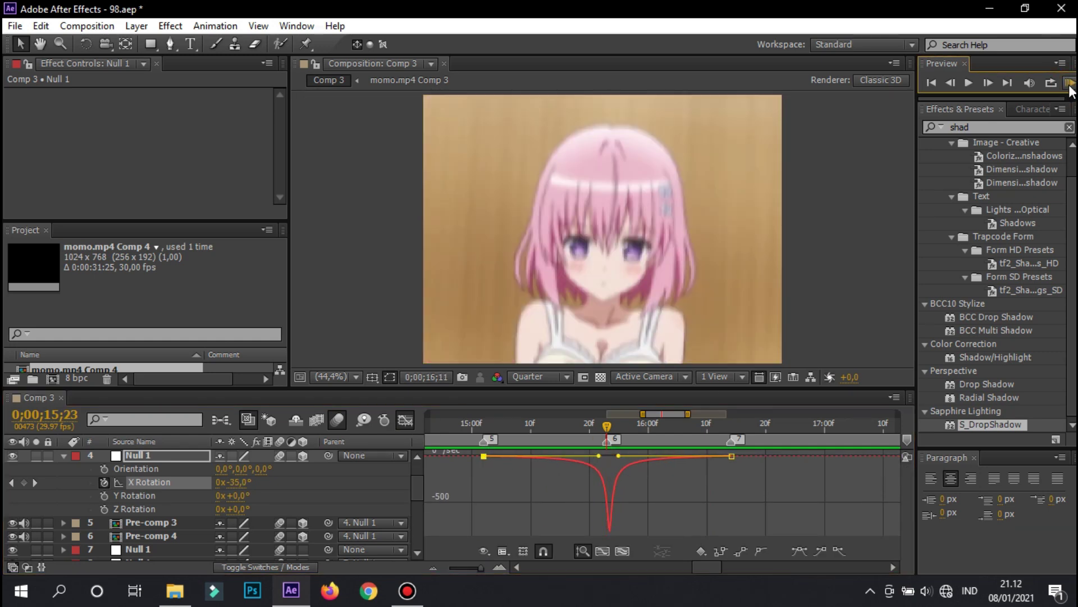
pyautogui.moveTo(598, 456); pyautogui.dragTo(596, 456)
pyautogui.click(1070, 83)
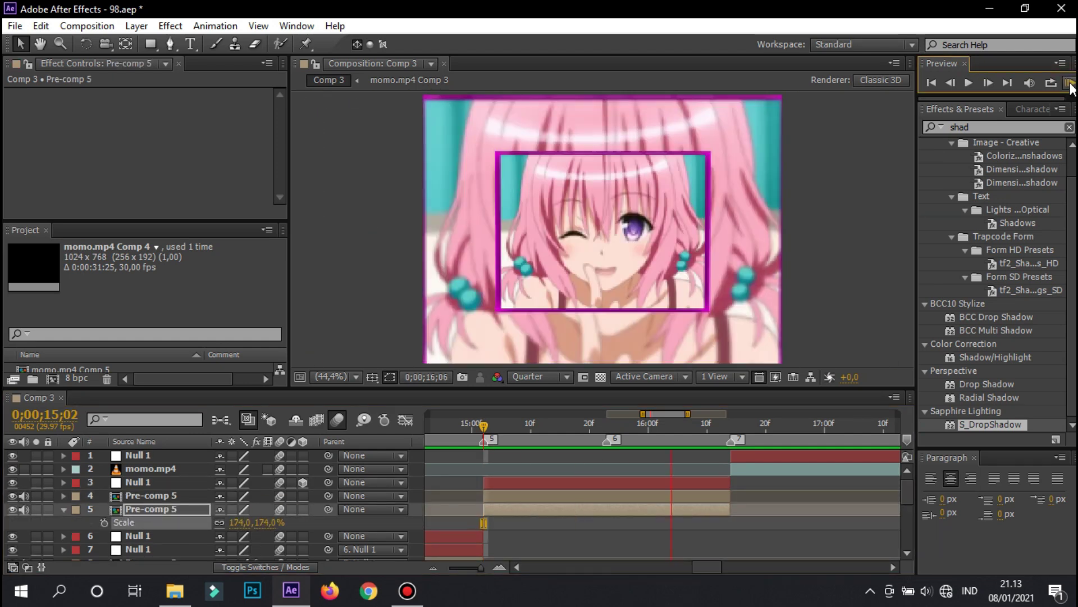
# Go to 15;06 and add a new magenta solid layer to Comp 3.
pyautogui.click(506, 429)
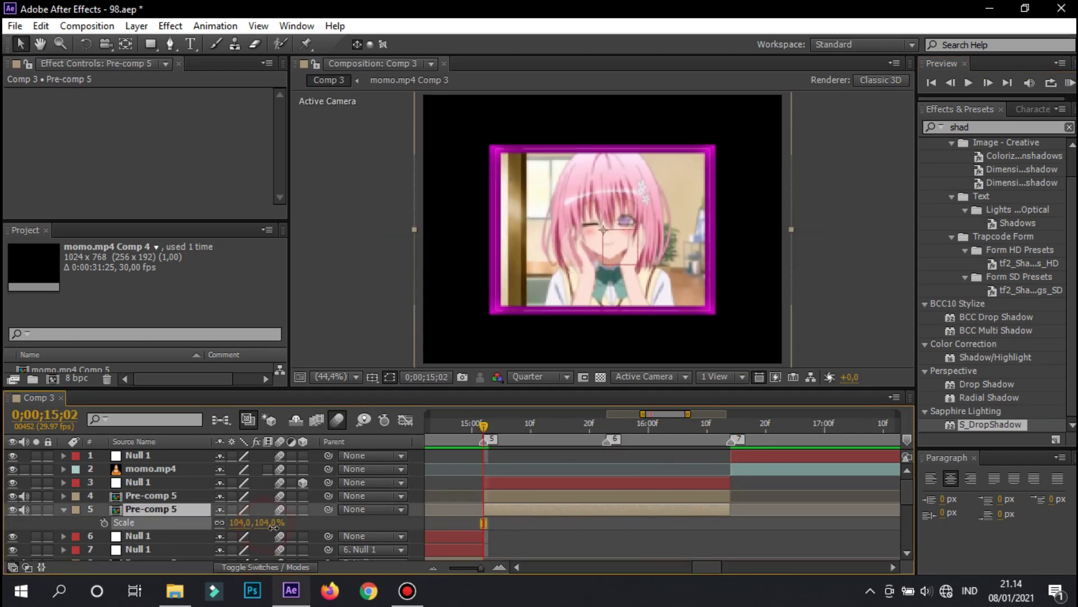
pyautogui.click(1070, 82)
pyautogui.rightClick(60, 519)
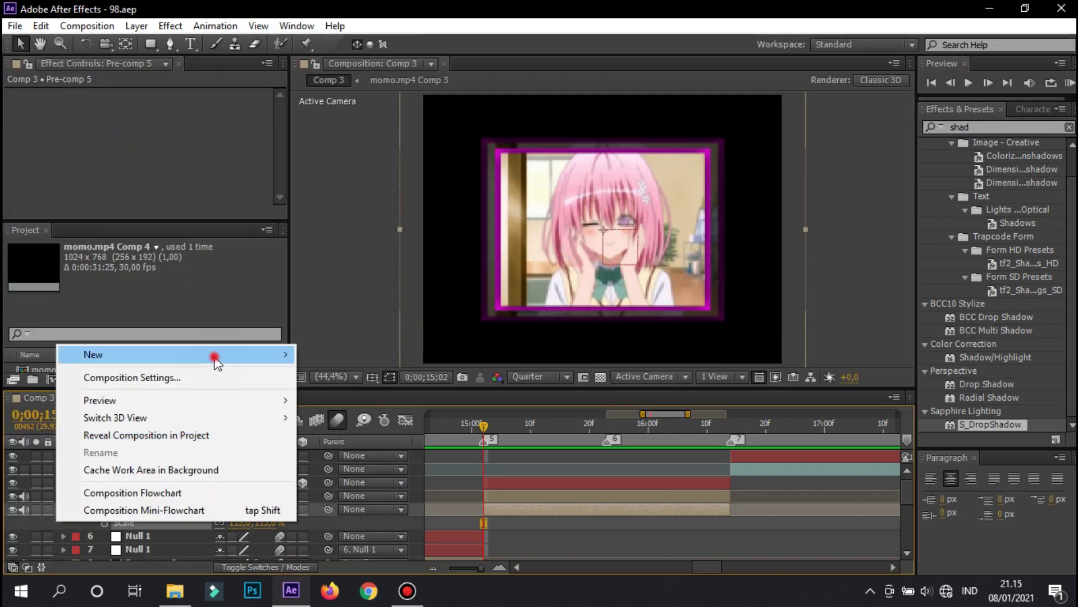
pyautogui.click(315, 371)
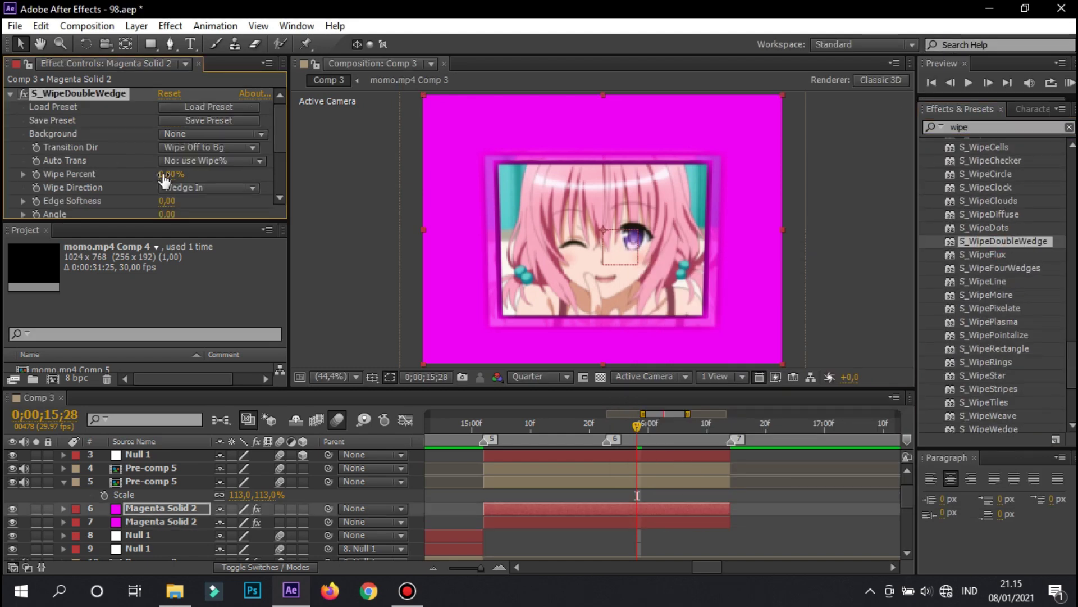
# Apply the S_WipeMoire purple moiré ring wipe to the magenta solid, undoing a trial stripes wipe.
pyautogui.moveTo(989, 295); pyautogui.dragTo(699, 531)
pyautogui.scroll(-1, 213, 168)
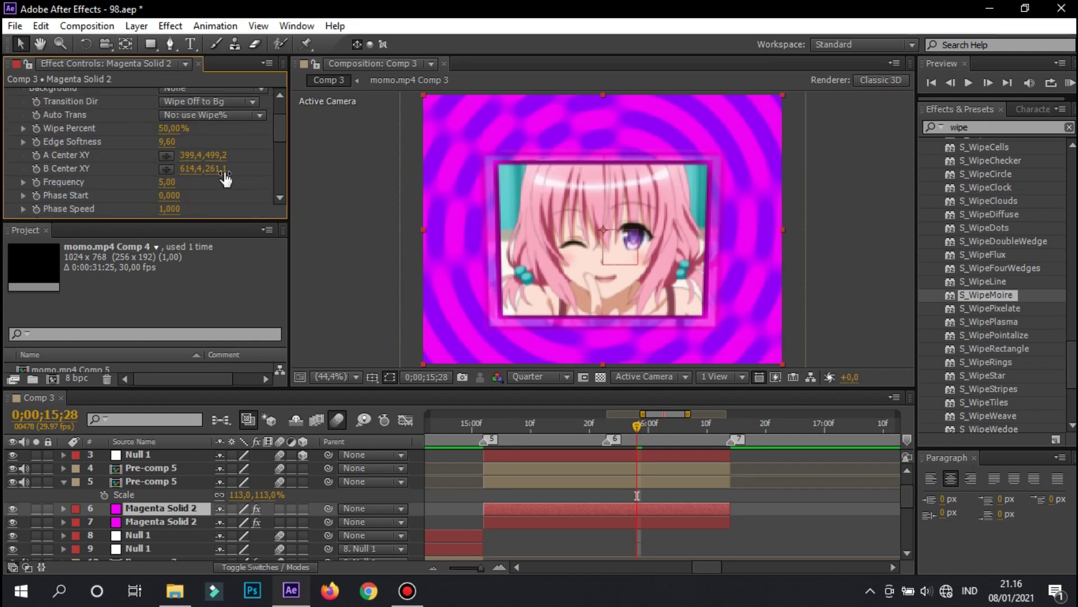
pyautogui.scroll(-3, 201, 174)
pyautogui.hotkey('ctrl', 'z')
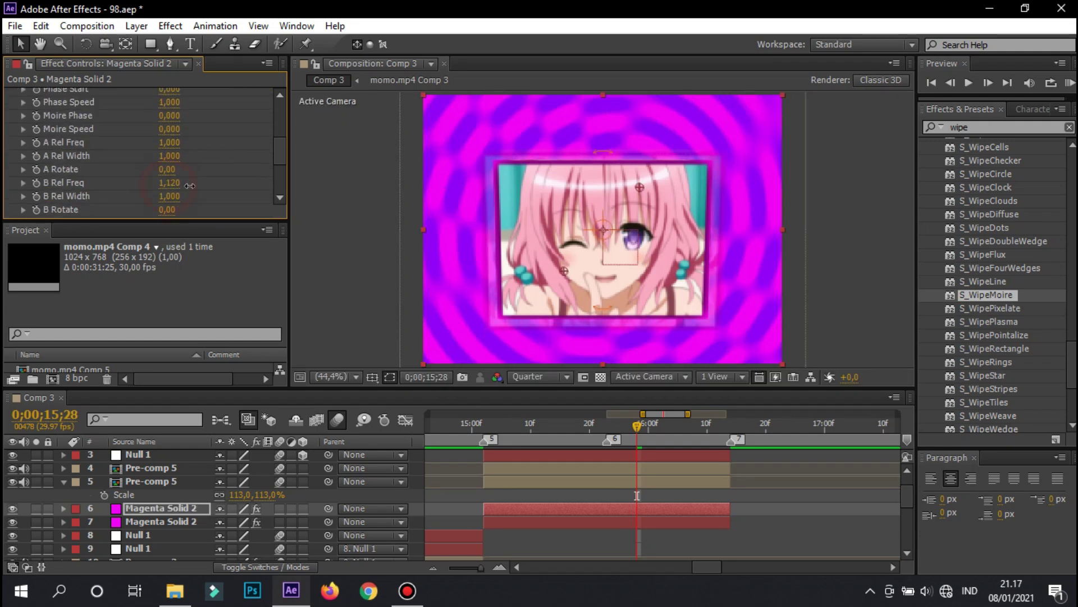
pyautogui.hotkey('ctrl', 'z')
pyautogui.hotkey('ctrl', 'z')
pyautogui.hotkey('ctrl', 'z')
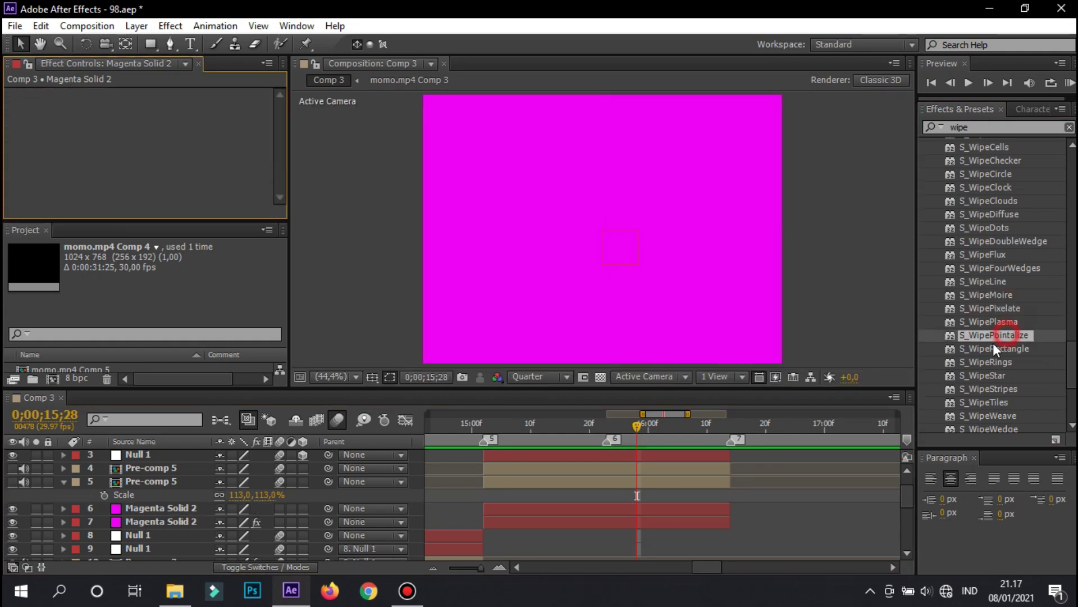
pyautogui.moveTo(991, 388); pyautogui.dragTo(173, 193)
pyautogui.hotkey('ctrl', 'z')
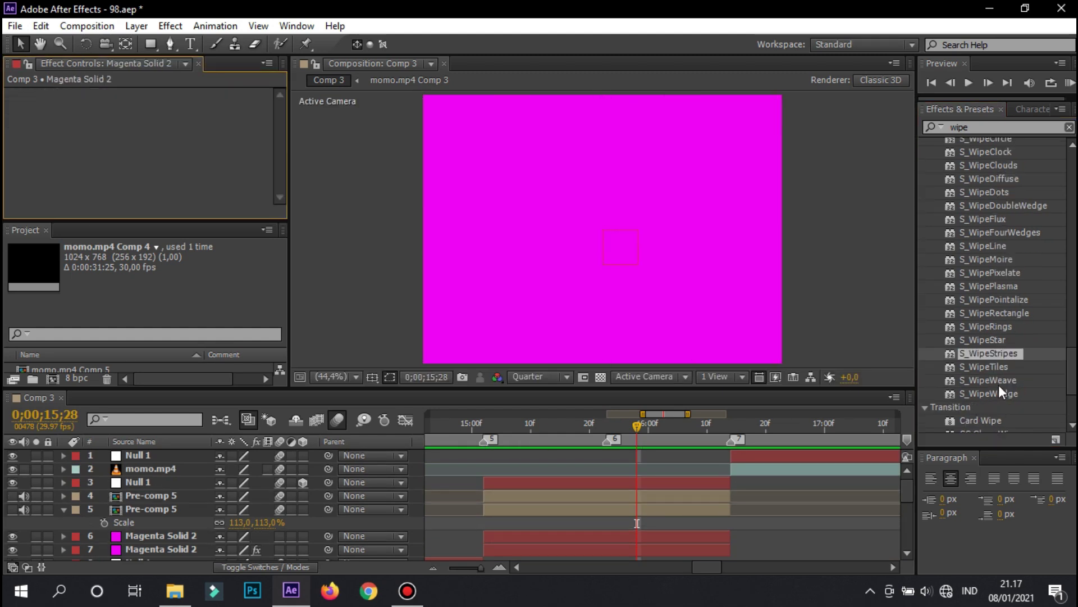
pyautogui.hotkey('ctrl', 'z')
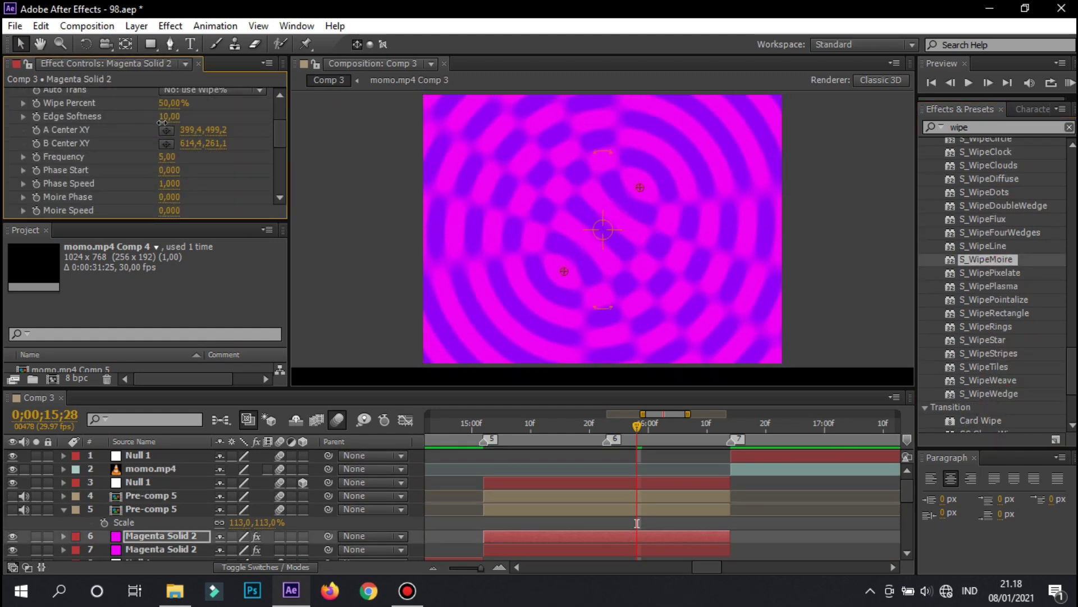
# Shift the moiré's A center and Phase Start, then keyframe and ease Phase Start.
pyautogui.moveTo(215, 129); pyautogui.dragTo(167, 150)
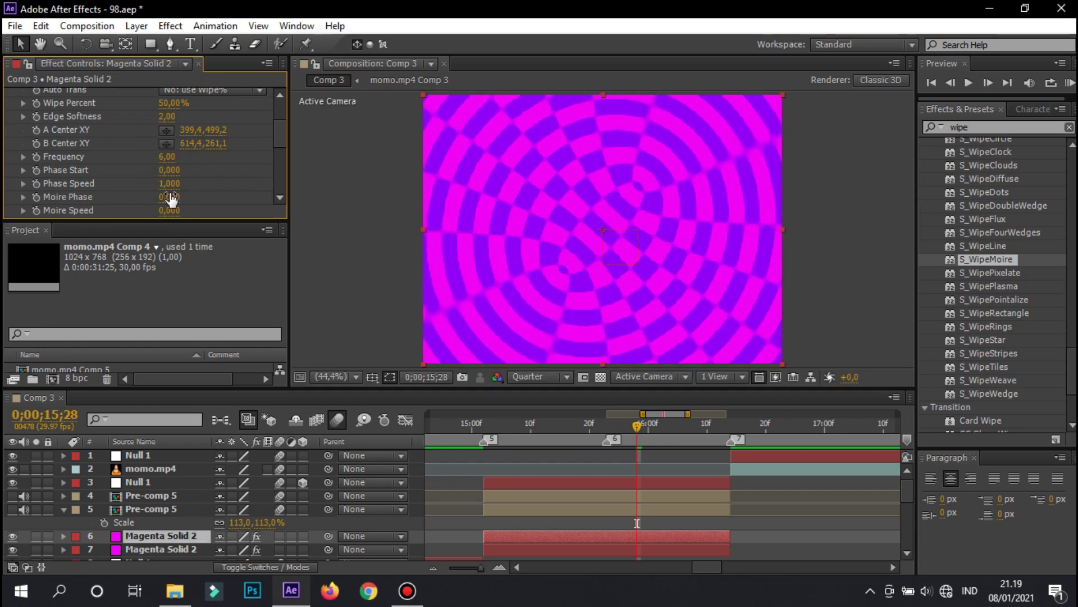
pyautogui.moveTo(169, 169); pyautogui.dragTo(165, 179)
pyautogui.scroll(-2, 166, 179)
pyautogui.moveTo(168, 134); pyautogui.dragTo(5, 155)
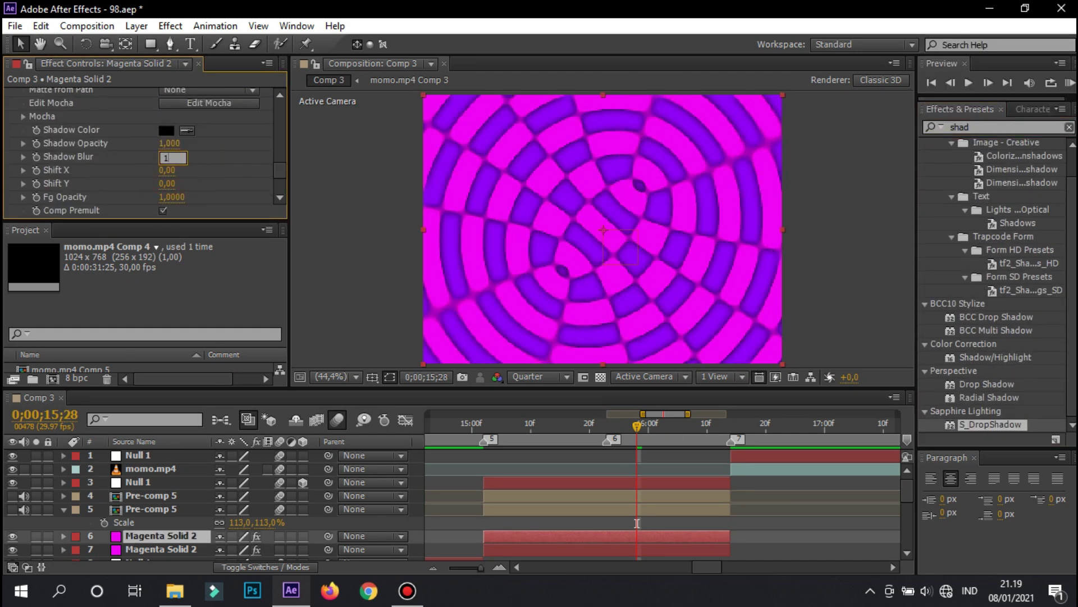
pyautogui.scroll(2, 196, 196)
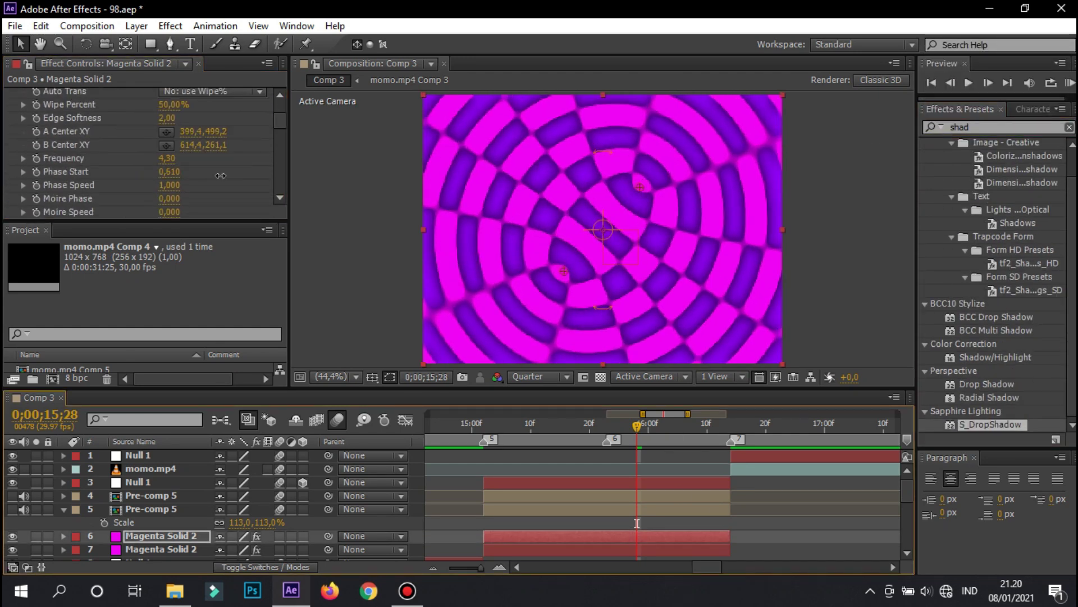
pyautogui.press('u')
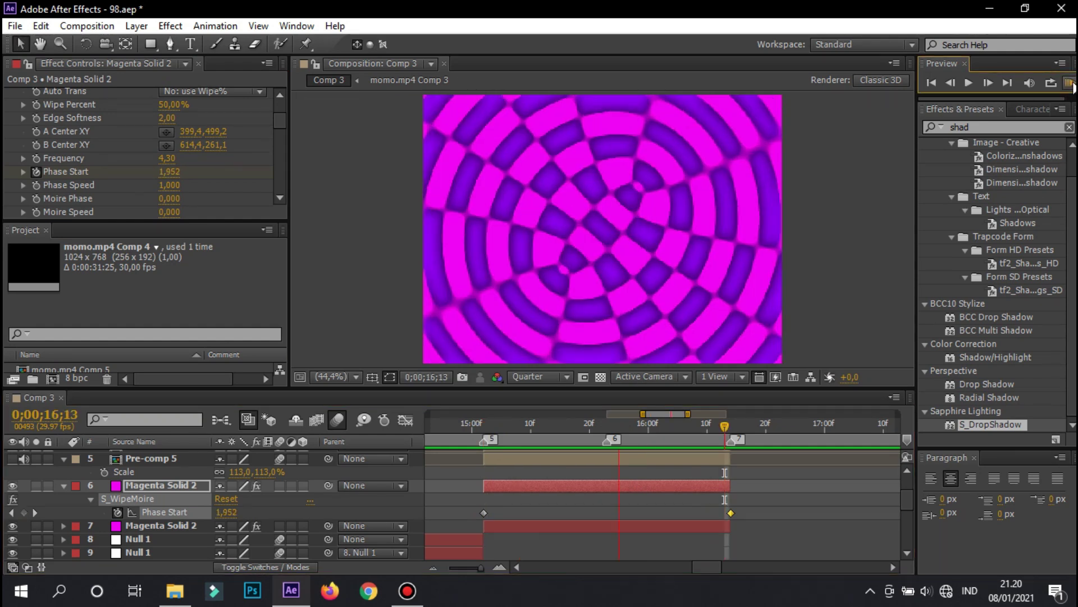
pyautogui.click(1069, 83)
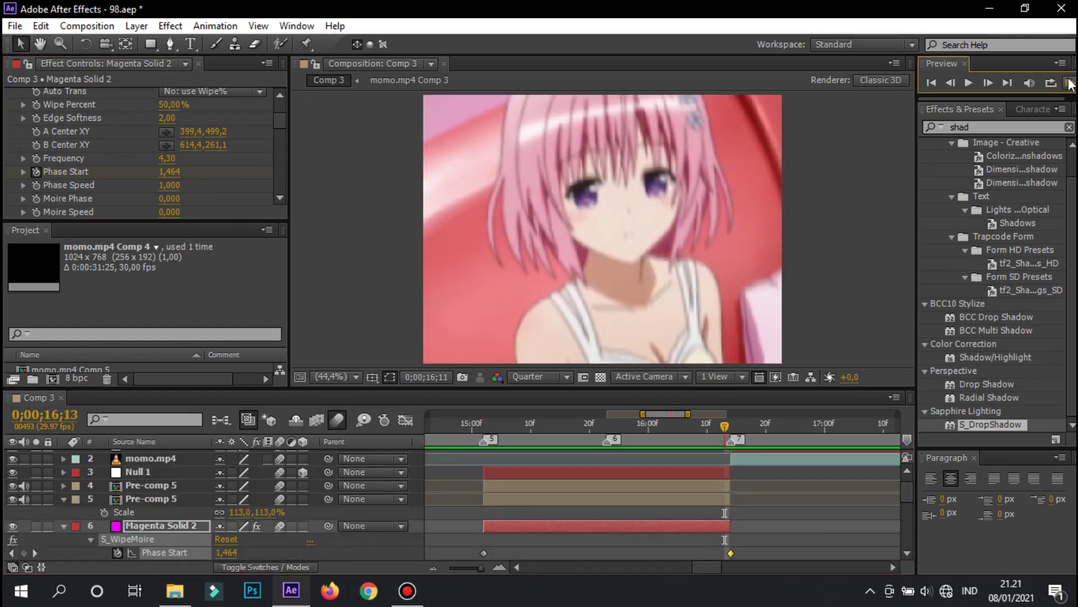
pyautogui.hotkey('shift', 'F3')
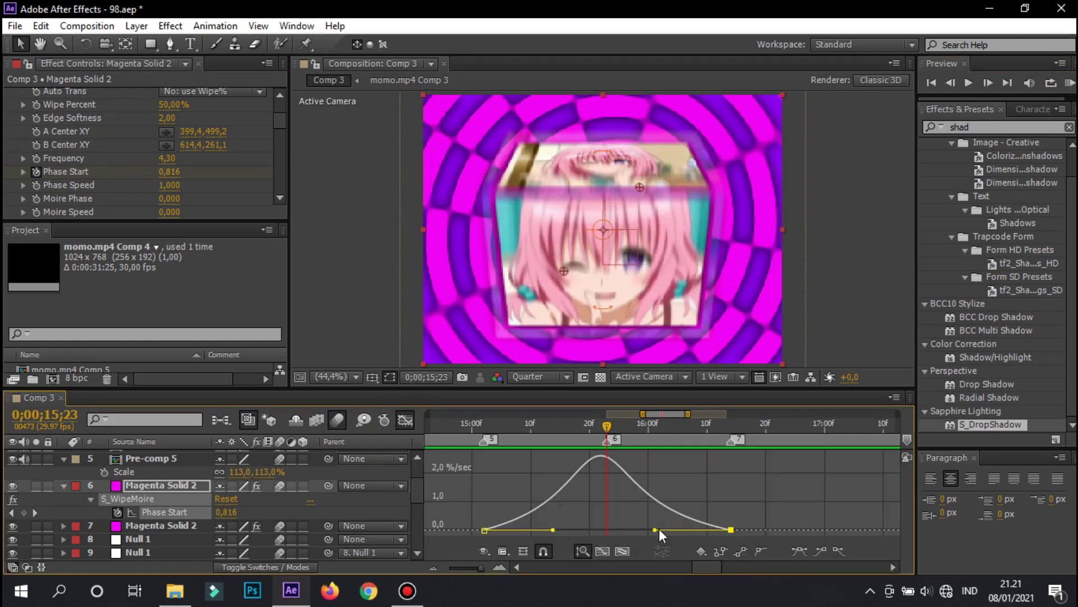
# Lower the second Pre-comp 5 layer's opacity to 40%.
pyautogui.click(168, 186)
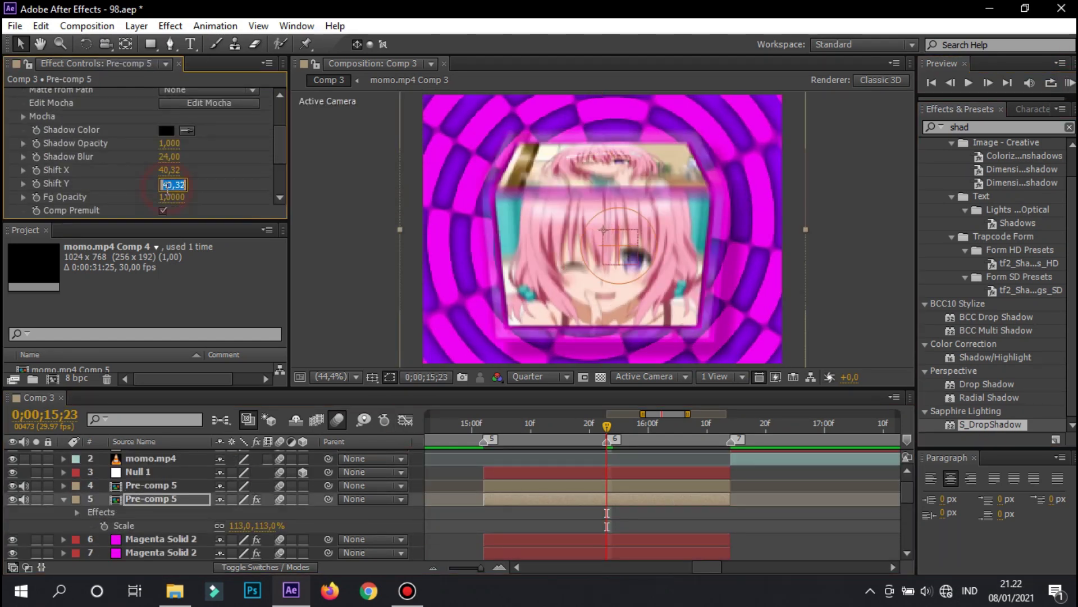
pyautogui.click(179, 499)
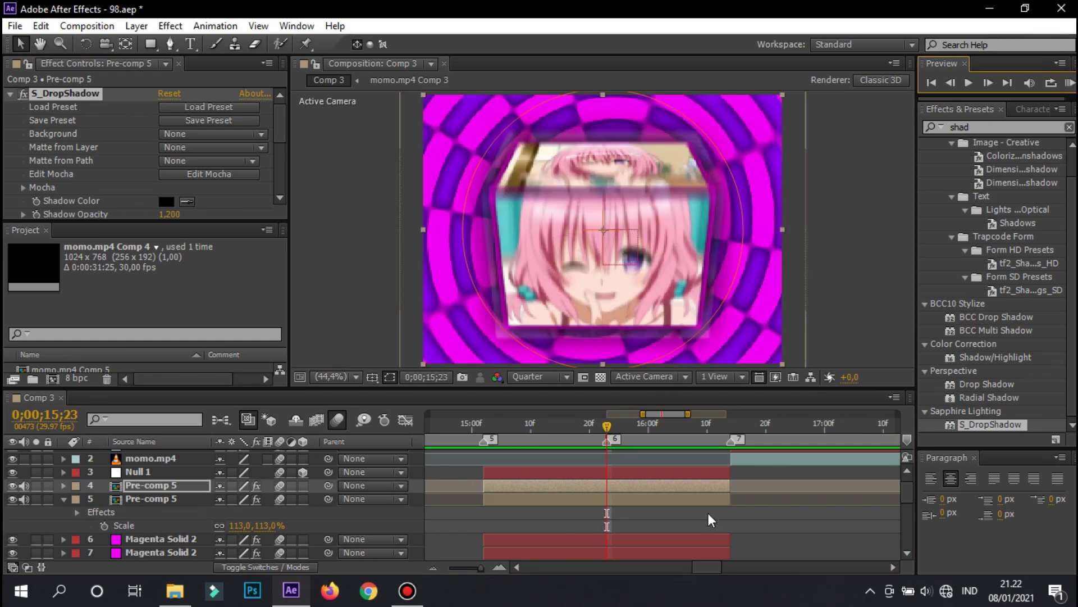
pyautogui.press('s')
pyautogui.press('t')
pyautogui.click(224, 512)
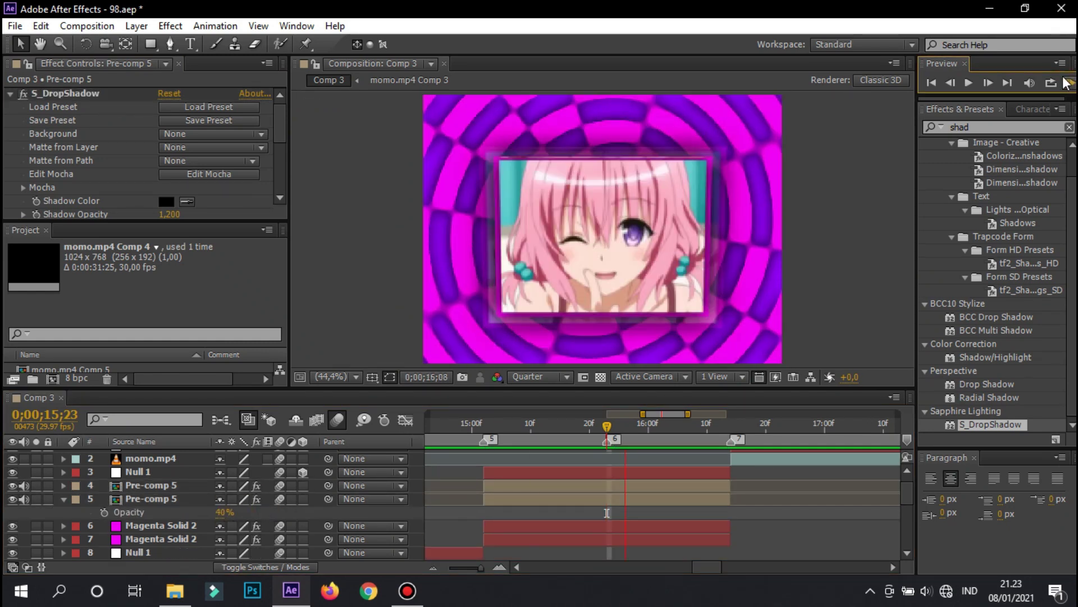
# Duplicate the magenta solid layer to create a third magenta solid.
pyautogui.click(161, 526)
pyautogui.hotkey('ctrl', 'd')
pyautogui.hotkey('ctrl', 'shift', 'e')
# Apply PARTICULAR Star (No DOF) particles to the solid, save, and draw a central rectangle.
pyautogui.write('art')
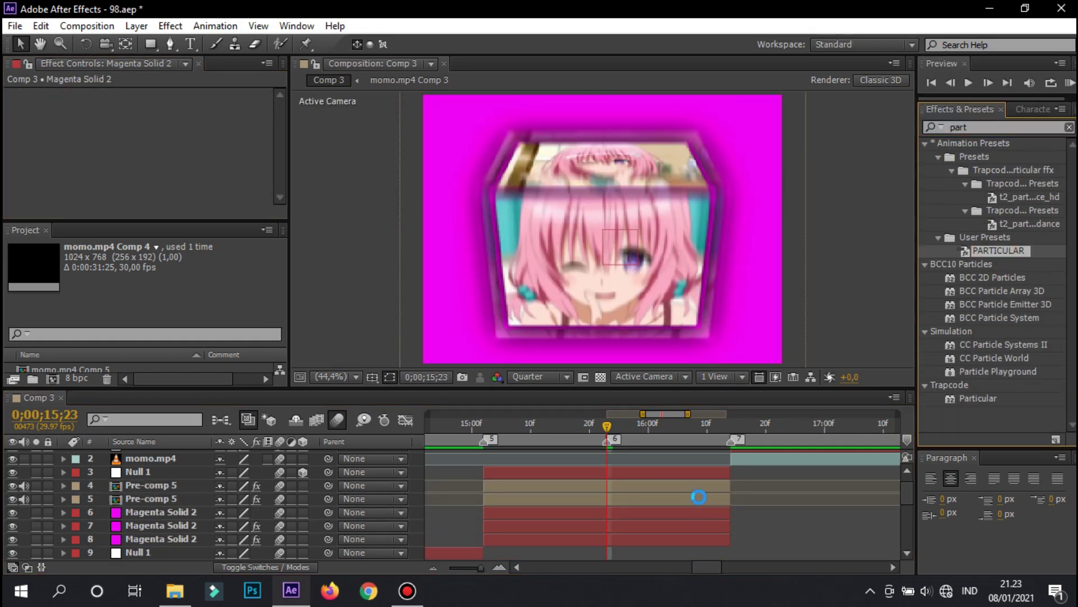
pyautogui.moveTo(999, 250); pyautogui.dragTo(696, 512)
pyautogui.click(222, 187)
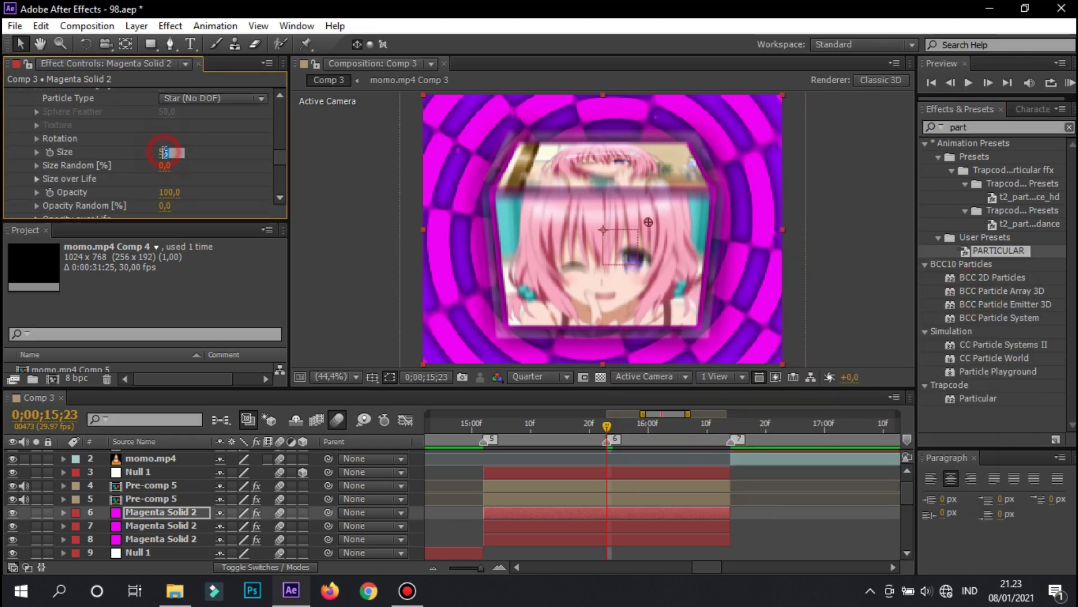
pyautogui.hotkey('ctrl', 's')
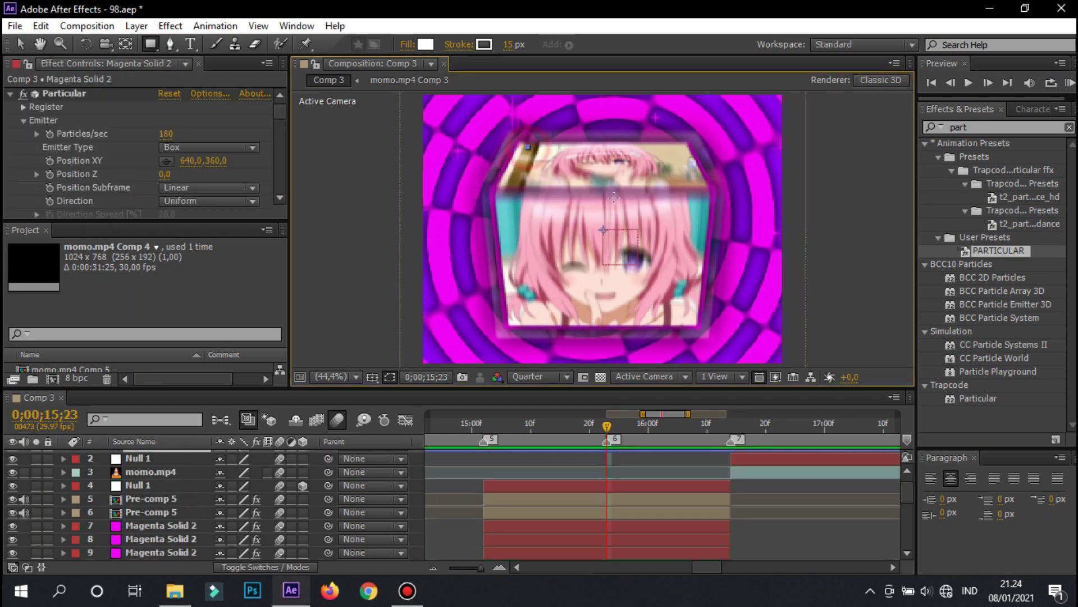
pyautogui.moveTo(527, 147); pyautogui.dragTo(693, 313)
pyautogui.press('a')
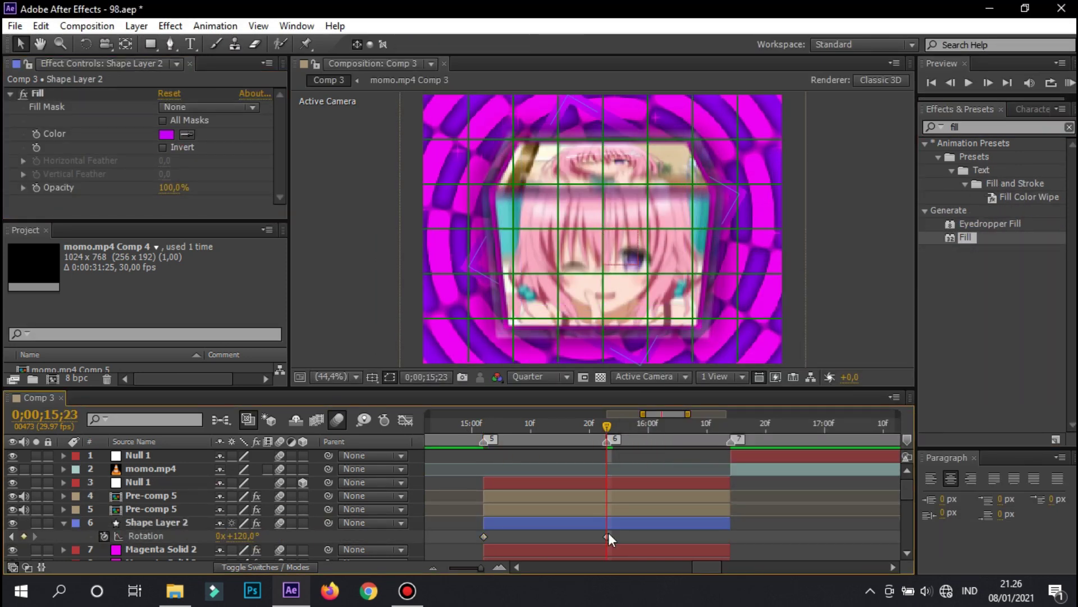
# Move the last Rotation keyframe later and apply S_DropShadow to Shape Layer 3.
pyautogui.moveTo(608, 536); pyautogui.dragTo(730, 537)
pyautogui.press('space')
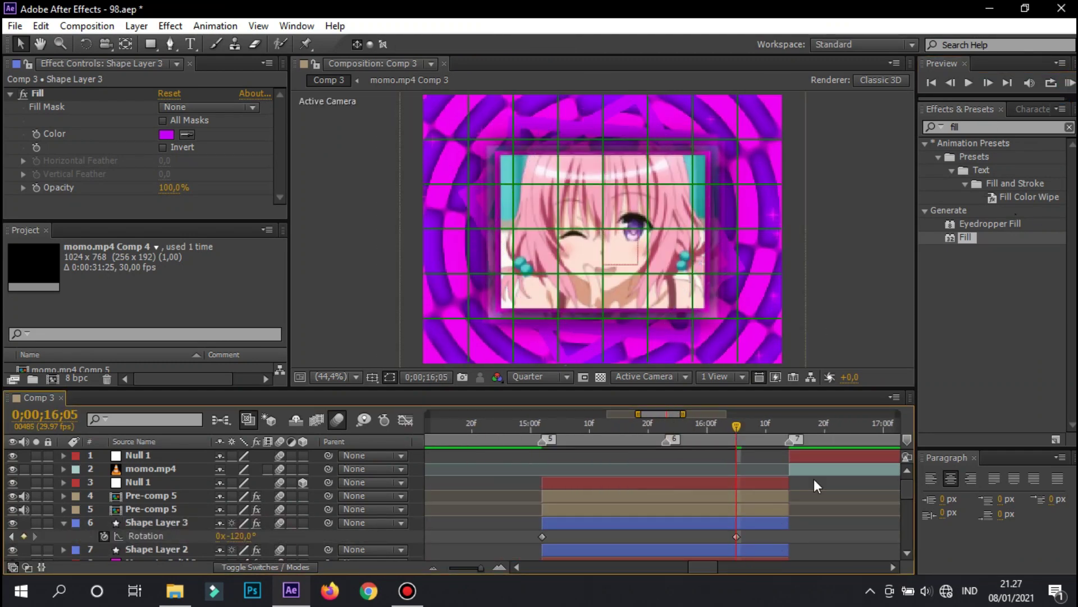
pyautogui.write('shaf')
pyautogui.press('BackSpace')
pyautogui.write('d')
pyautogui.moveTo(995, 424); pyautogui.dragTo(168, 205)
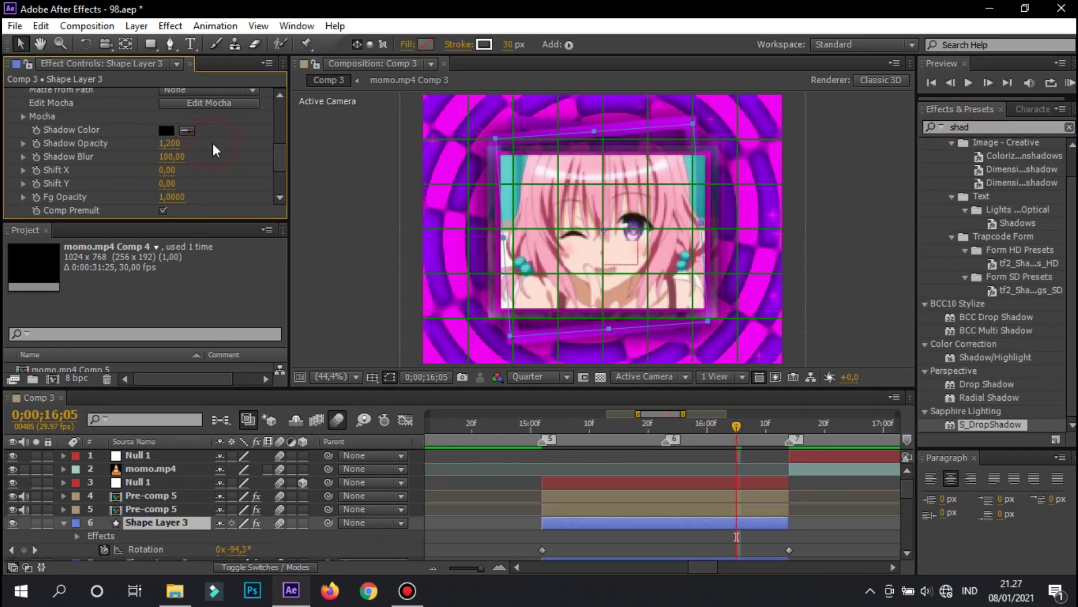
pyautogui.hotkey('ctrl', 'Down')
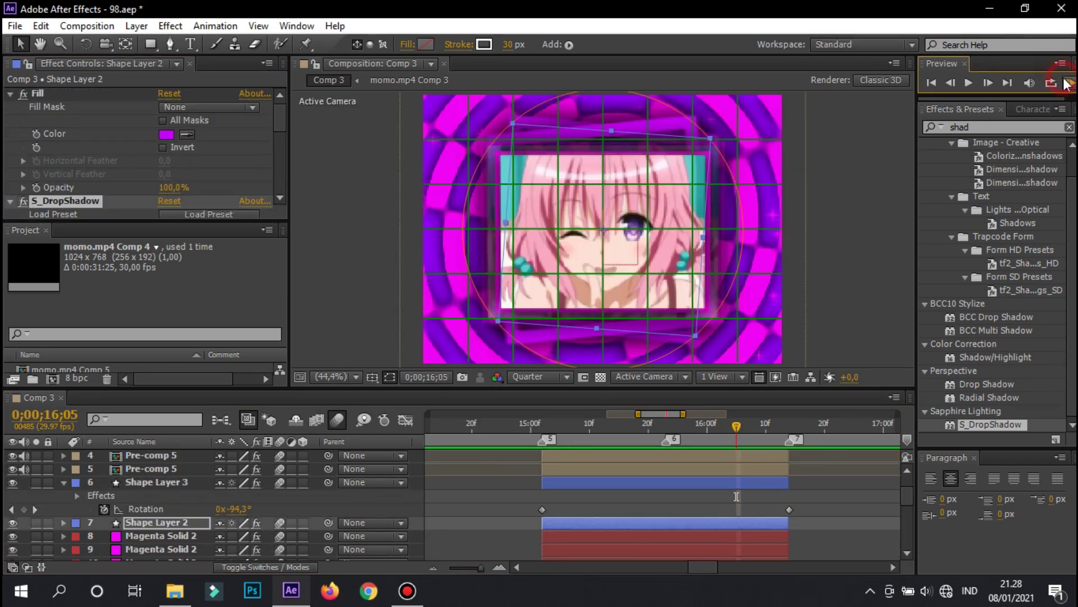
pyautogui.click(1067, 84)
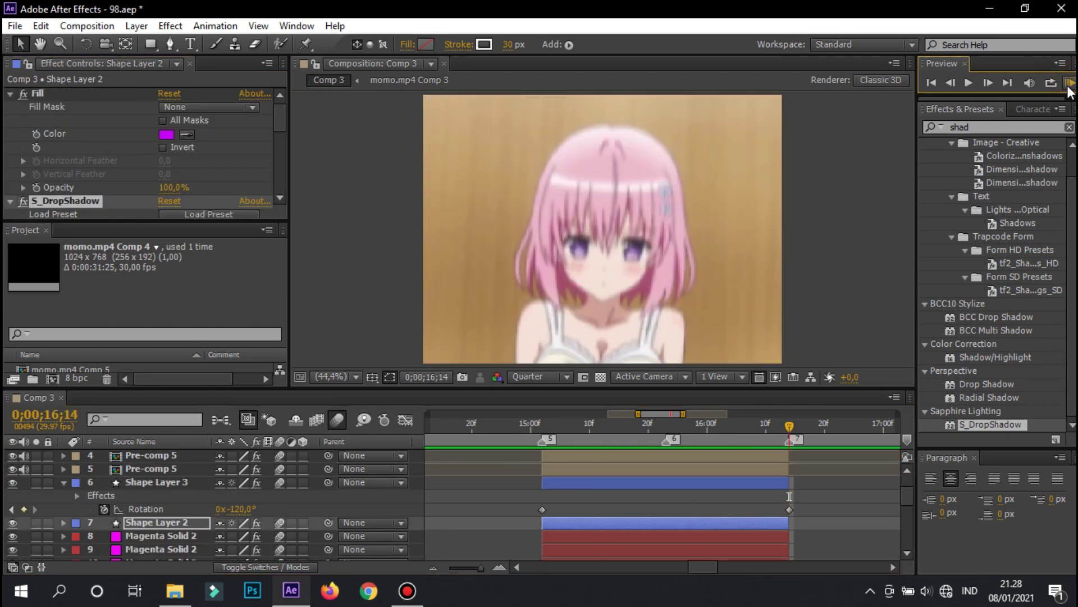
pyautogui.click(709, 482)
# Duplicate the rectangle shape layer twice and enlarge Shape Layer 2's scale.
pyautogui.hotkey('ctrl', 'd')
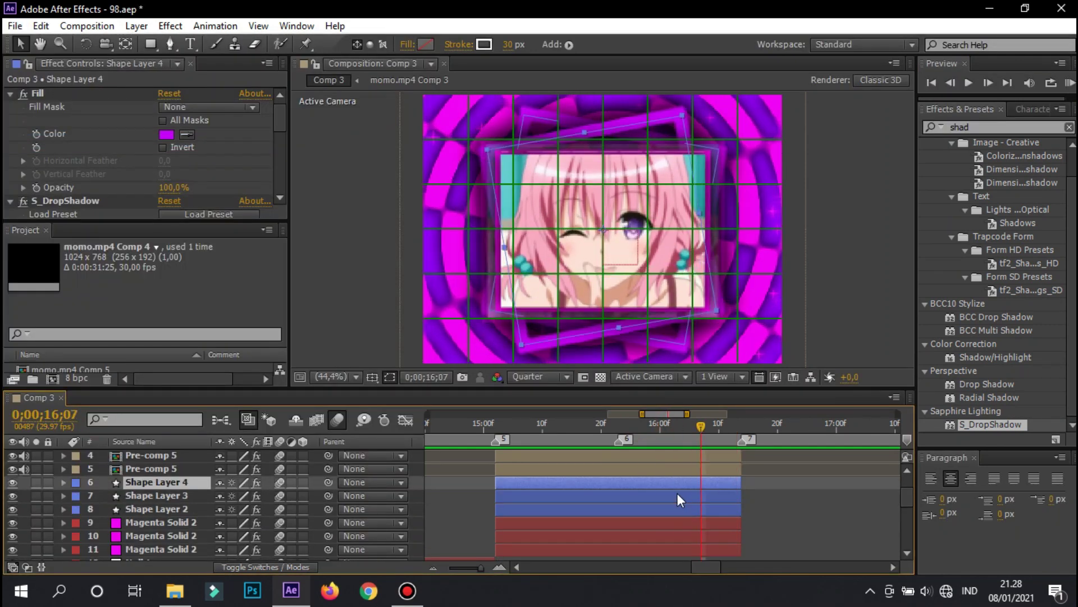
pyautogui.click(266, 536)
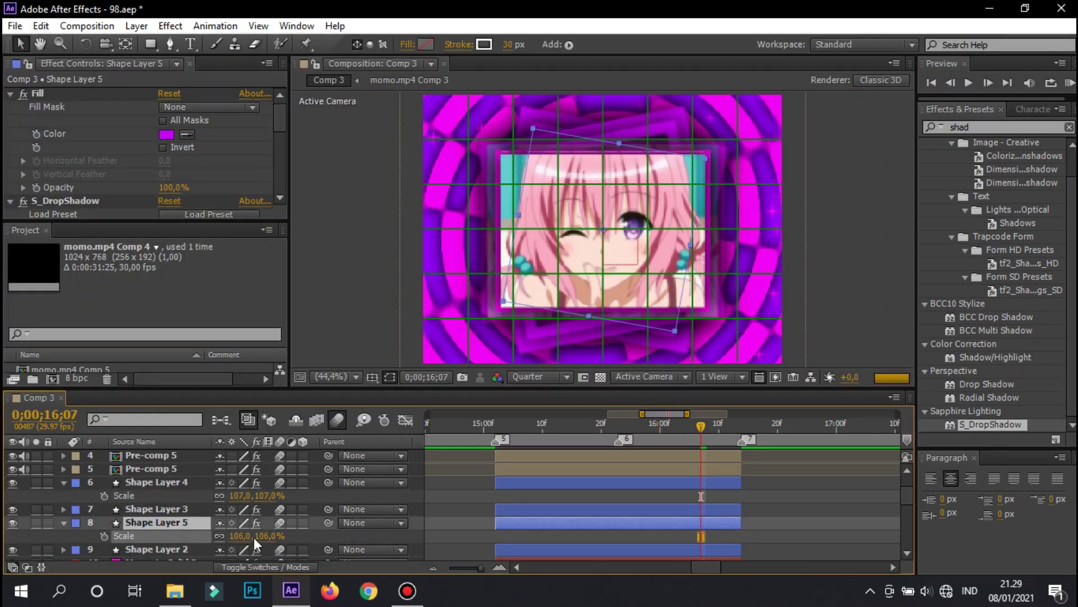
pyautogui.click(275, 549)
pyautogui.hotkey('ctrl', 'd')
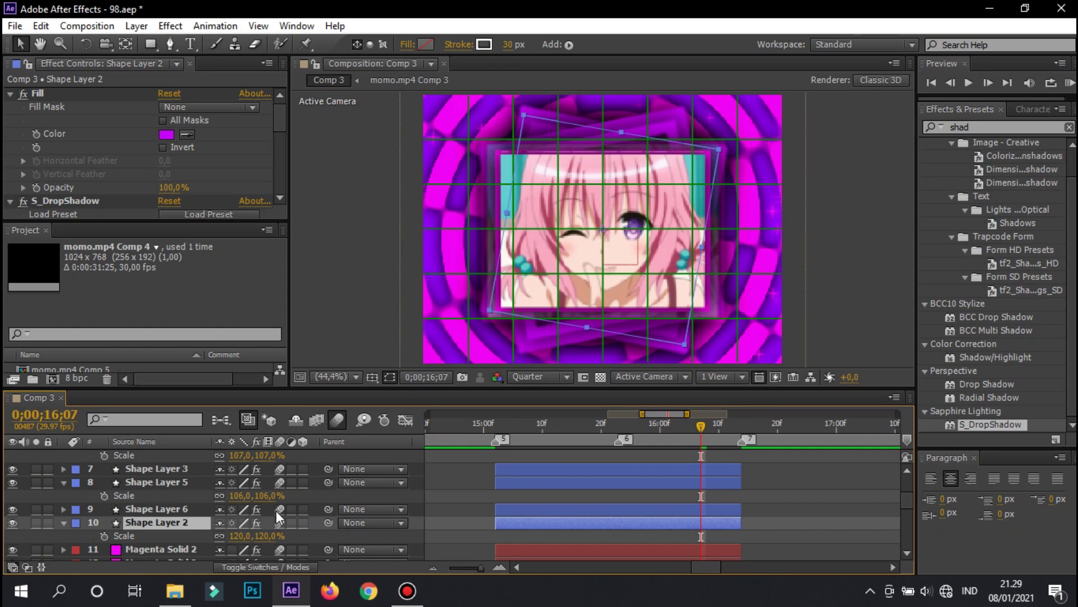
pyautogui.click(715, 535)
pyautogui.press('s')
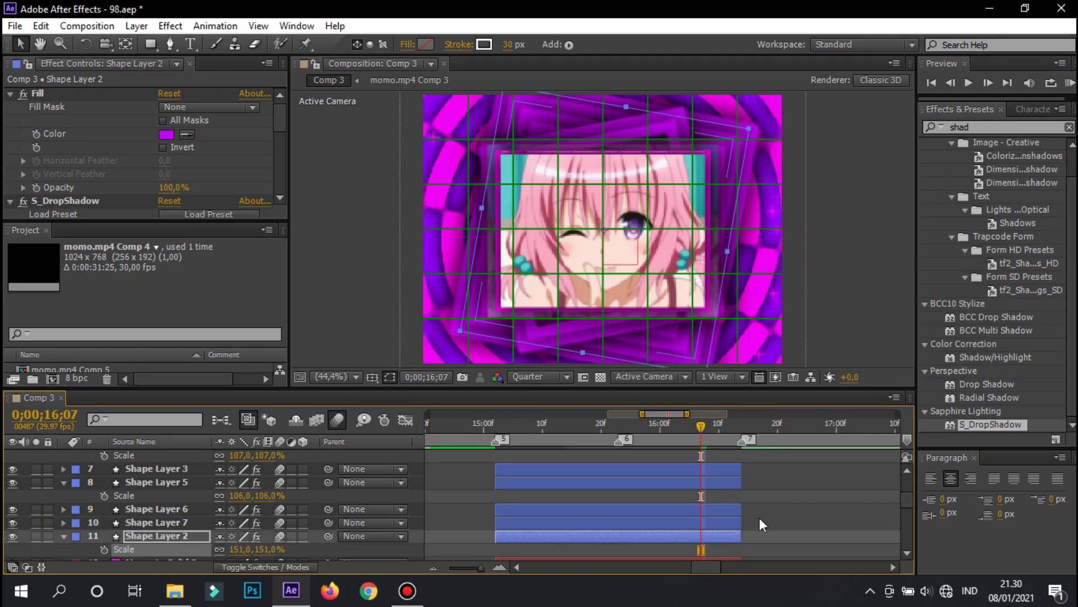
pyautogui.scroll(3, 730, 514)
# Duplicate Shape Layer 3 and enlarge it to about 147%, previewing the stacked rectangles.
pyautogui.click(712, 510)
pyautogui.press('s')
pyautogui.hotkey('ctrl', 'd')
pyautogui.click(716, 536)
pyautogui.scroll(-3, 715, 538)
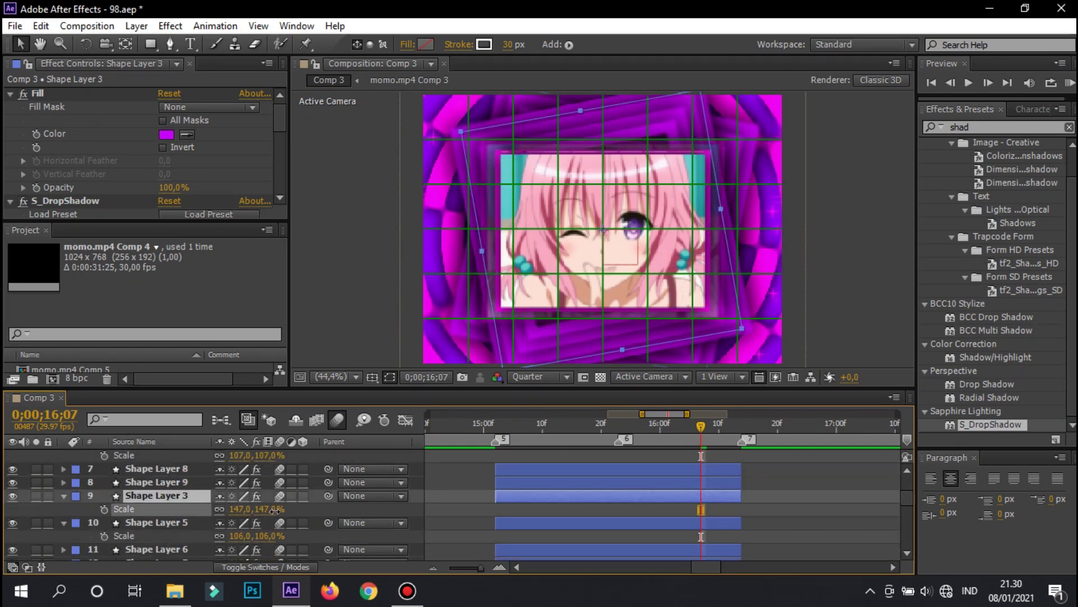
pyautogui.click(1070, 83)
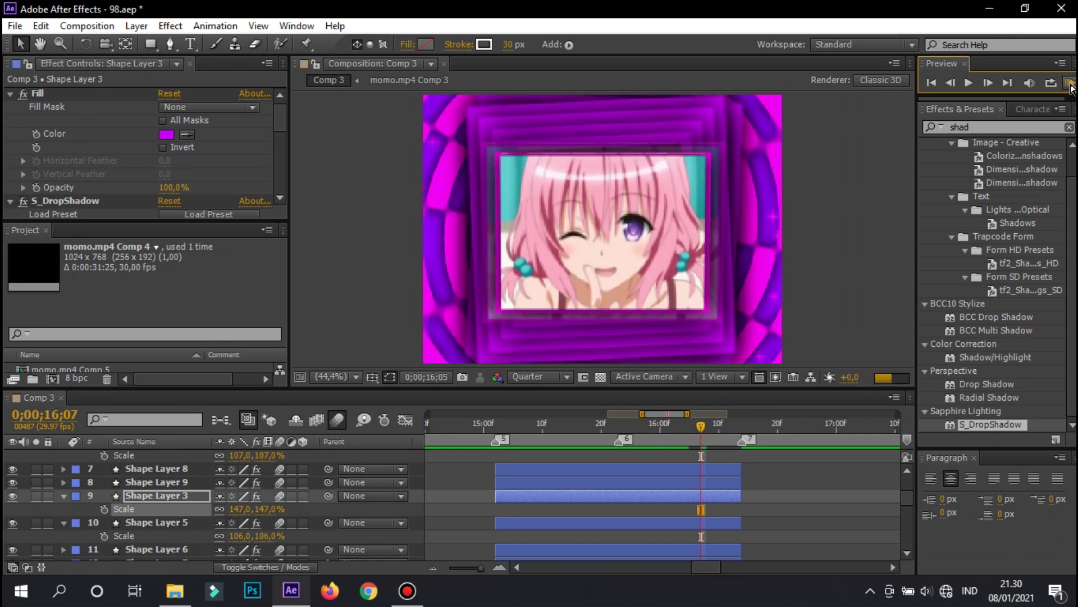
pyautogui.click(710, 524)
# Precompose the two Pre-comp 5 layers into Pre-comp 6.
pyautogui.click(1070, 83)
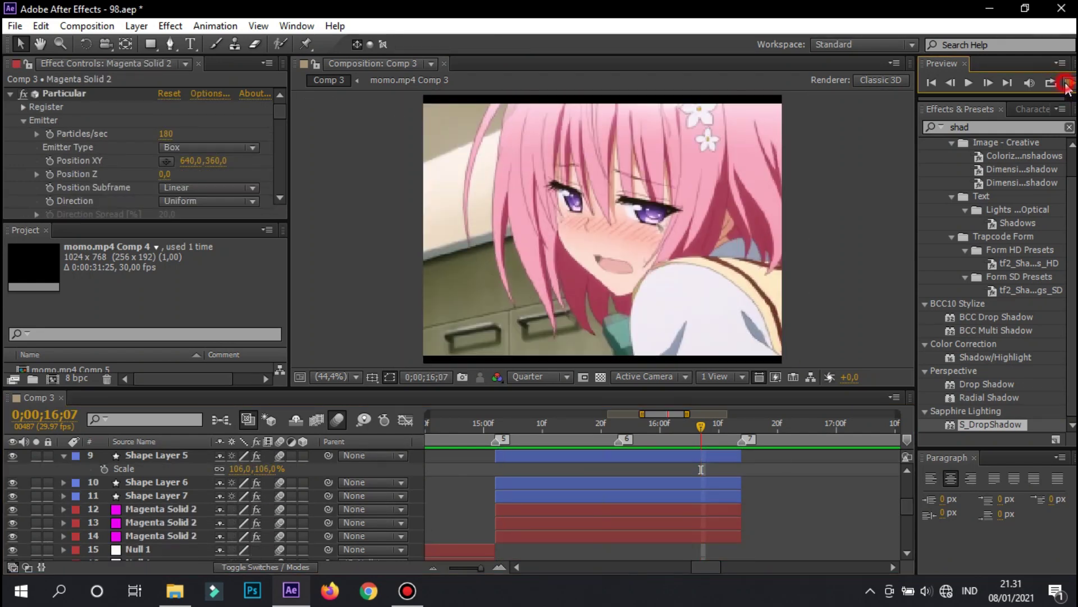
pyautogui.scroll(5, 689, 485)
pyautogui.click(689, 496)
pyautogui.click(659, 439)
pyautogui.hotkey('ctrl', 'z')
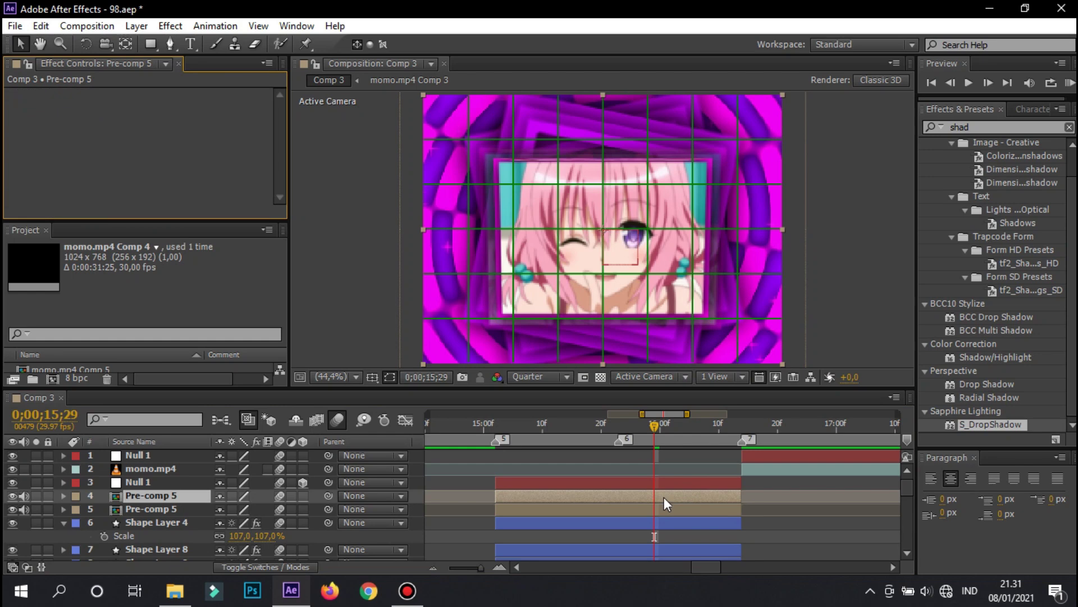
pyautogui.click(498, 436)
# Precompose the shape and magenta solid layers into Pre-comp 7 and open it.
pyautogui.click(1070, 83)
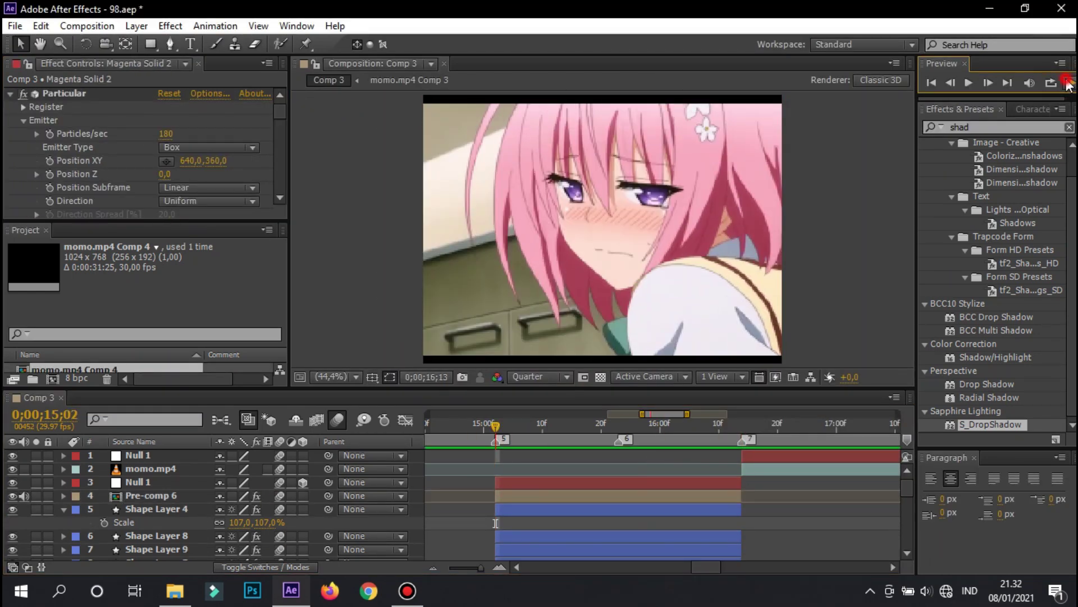
pyautogui.scroll(-3, 712, 500)
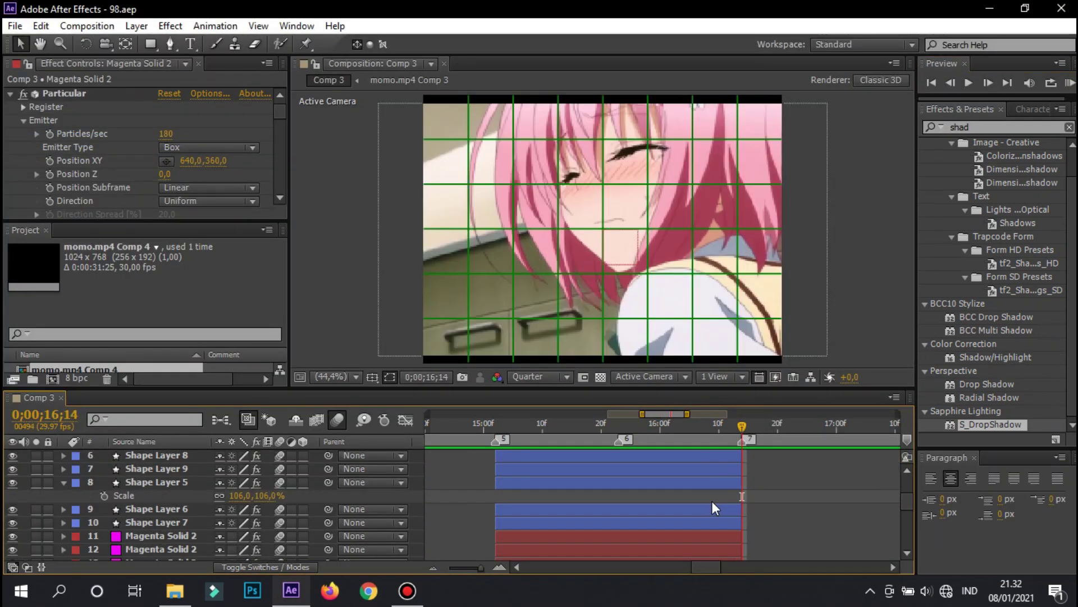
pyautogui.hotkey('ctrl', 'shift', 'c')
pyautogui.press('Return')
pyautogui.scroll(3, 783, 479)
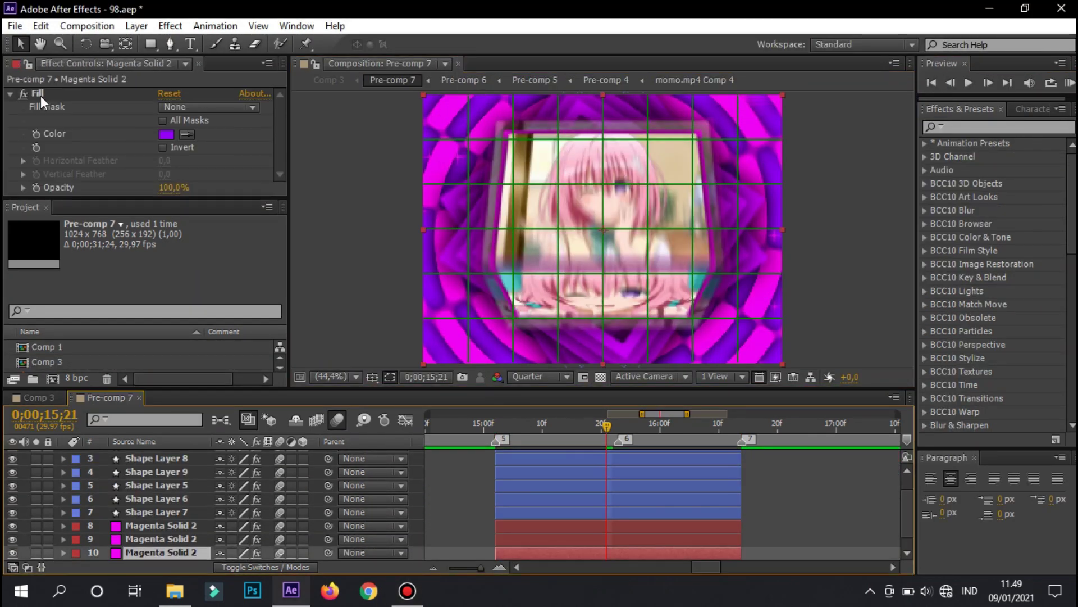
# Delete the extra Shape Layer 10 and apply 3D Stroke to the magenta solid.
pyautogui.write('g3d st')
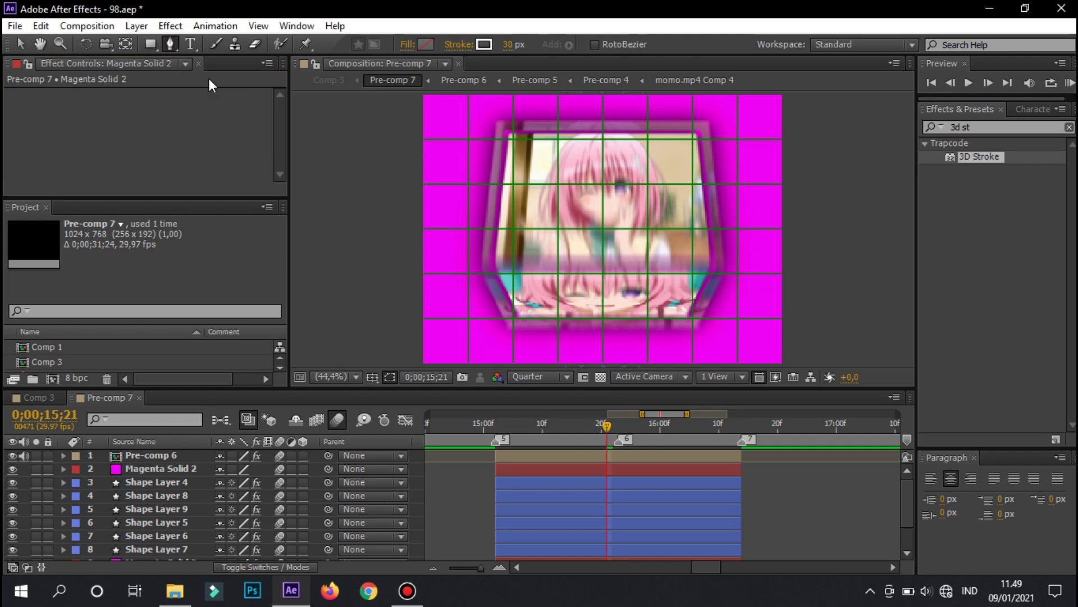
pyautogui.press('Delete')
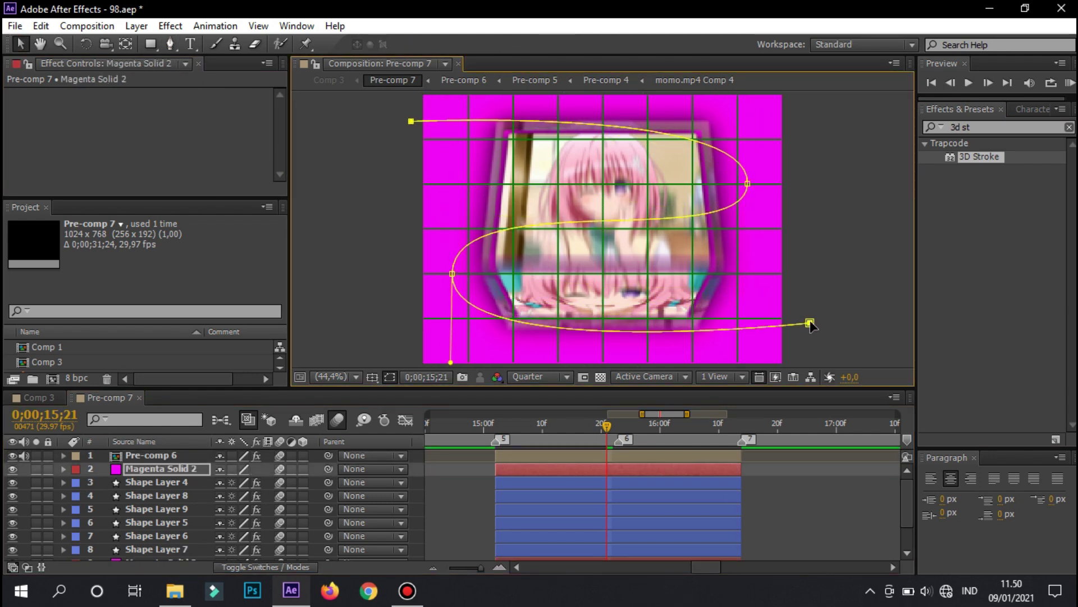
pyautogui.moveTo(979, 157); pyautogui.dragTo(268, 168)
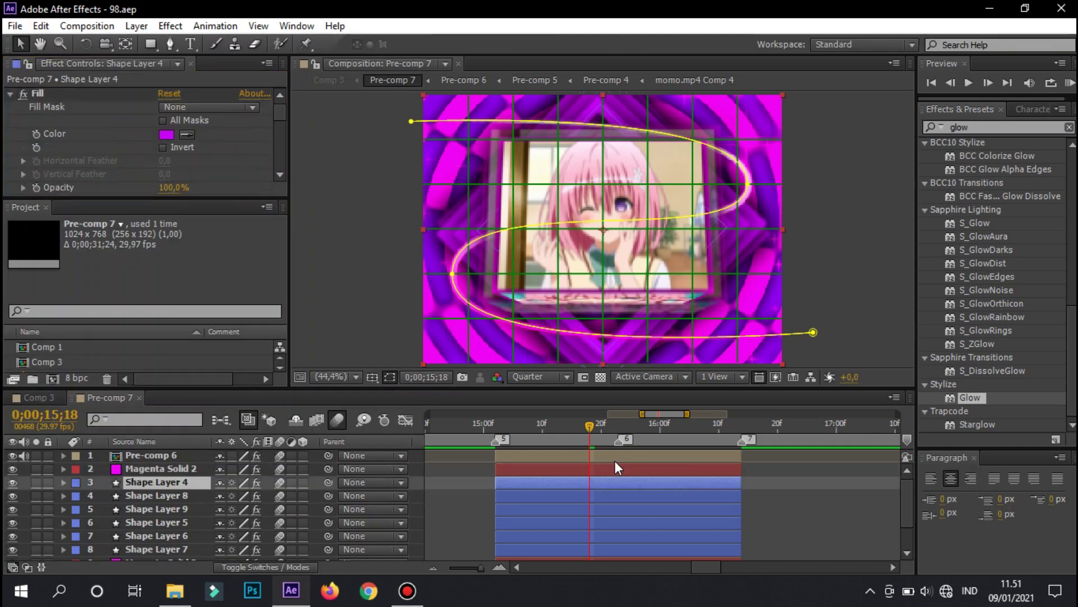
# Duplicate Pre-comp 6 at about 15;22, remove its drop shadows, and reveal the stroke's End keyframes.
pyautogui.click(615, 416)
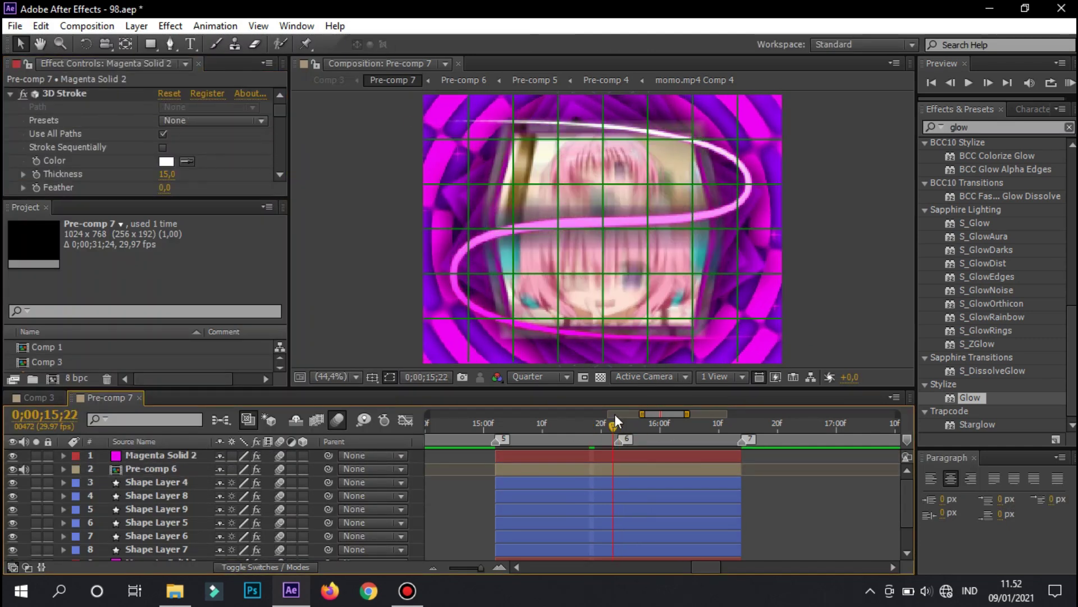
pyautogui.click(629, 456)
pyautogui.hotkey('ctrl', 'd')
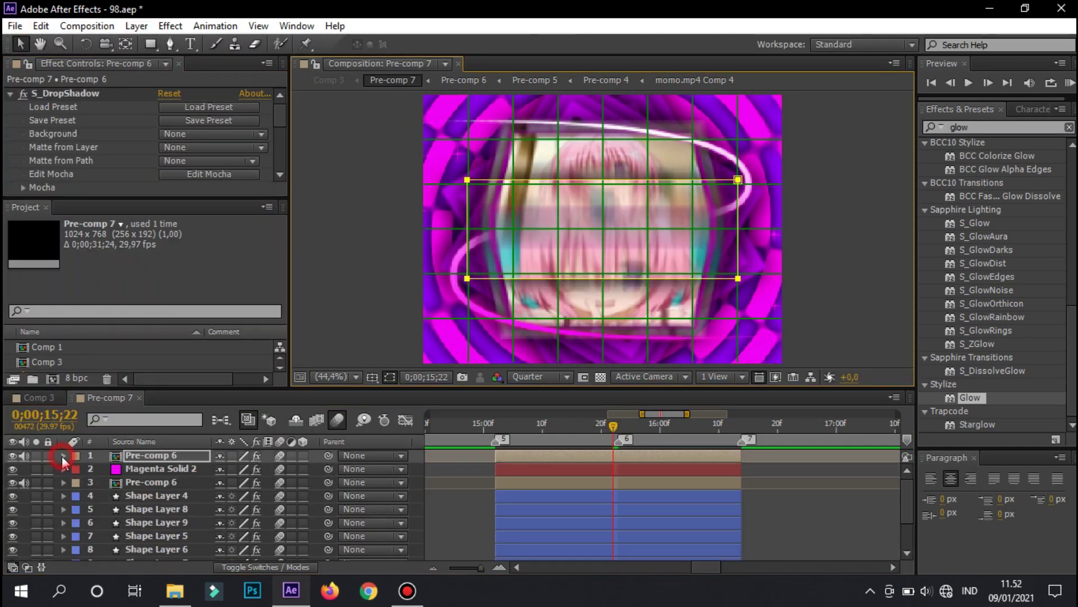
pyautogui.hotkey('ctrl', 'shift', 'e')
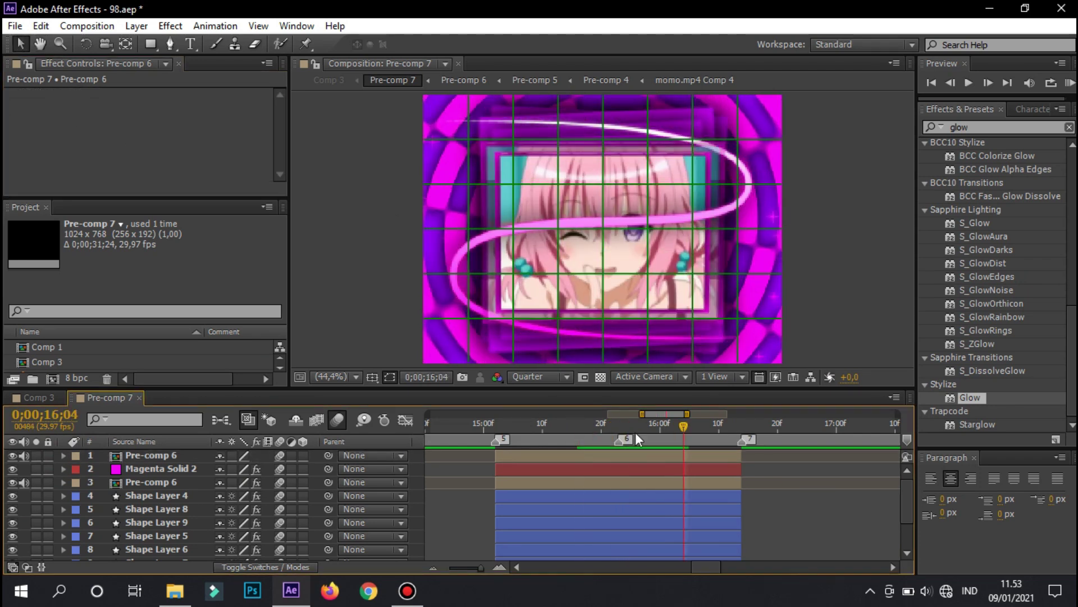
pyautogui.click(756, 235)
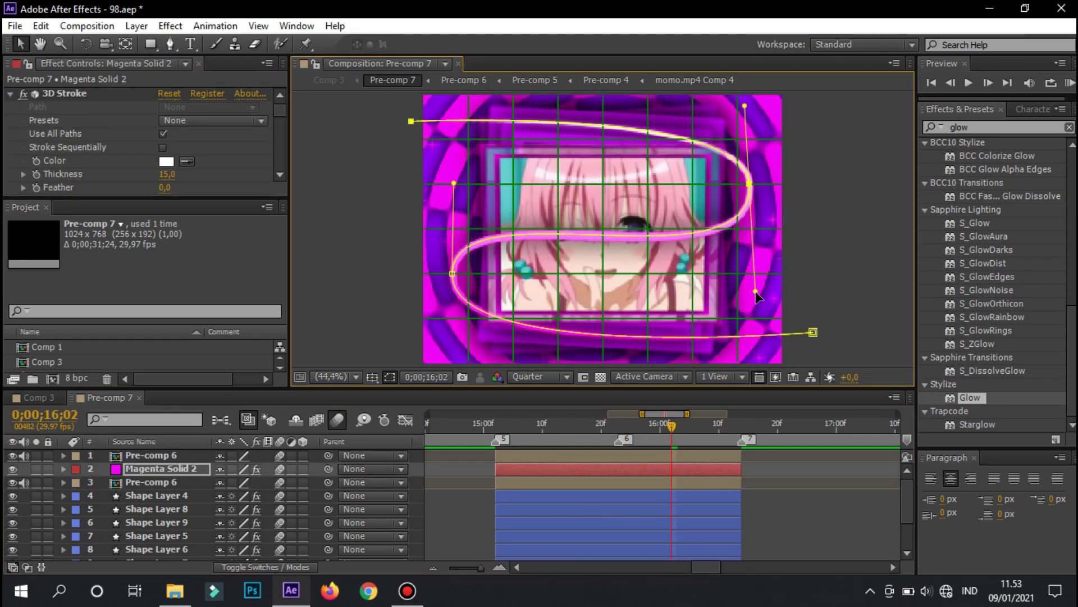
pyautogui.scroll(-3, 84, 140)
pyautogui.click(50, 142)
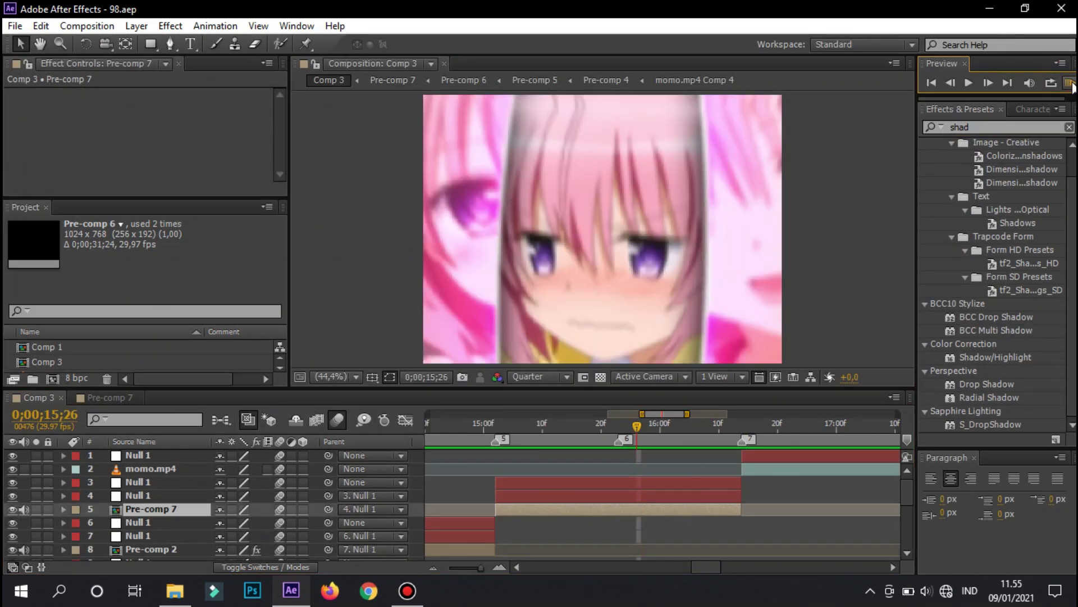
# Adjust a spiral path point and make the magenta stroke solid a 3D layer.
pyautogui.moveTo(678, 425); pyautogui.dragTo(701, 425)
pyautogui.click(453, 272)
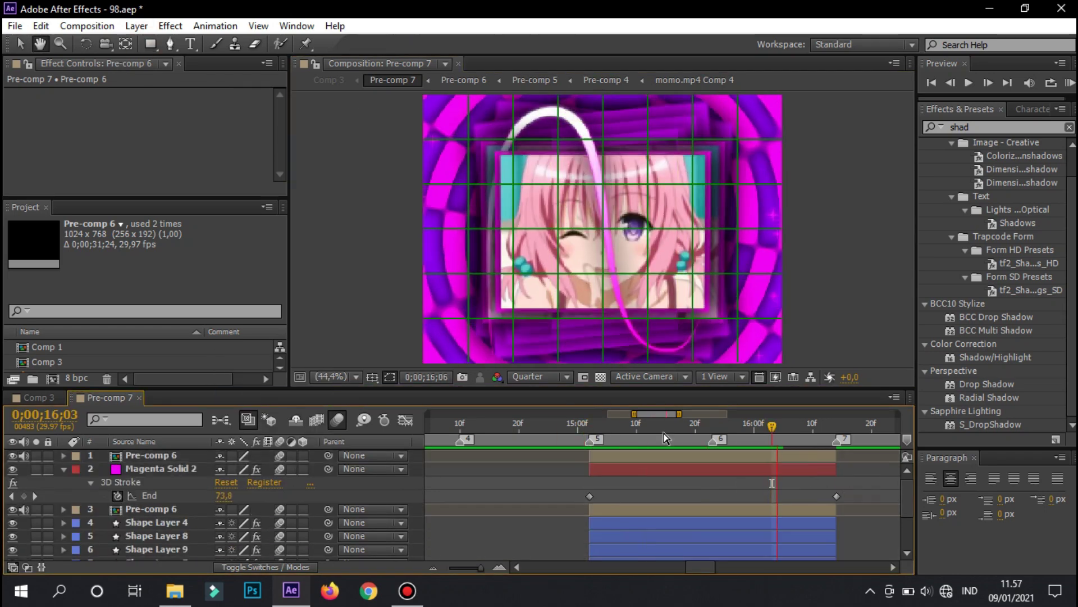
pyautogui.click(1070, 83)
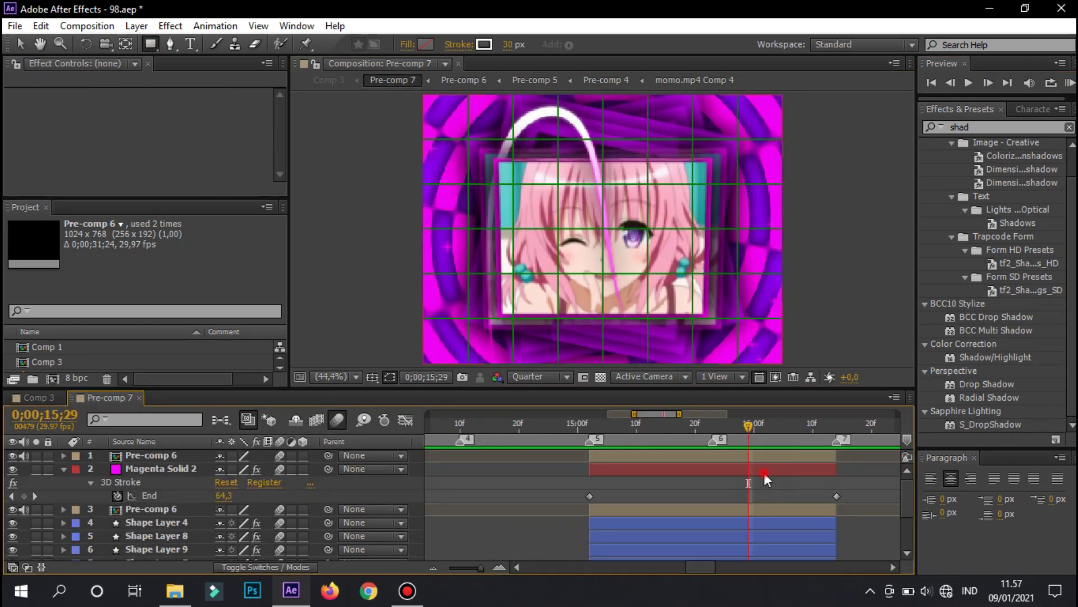
pyautogui.click(303, 468)
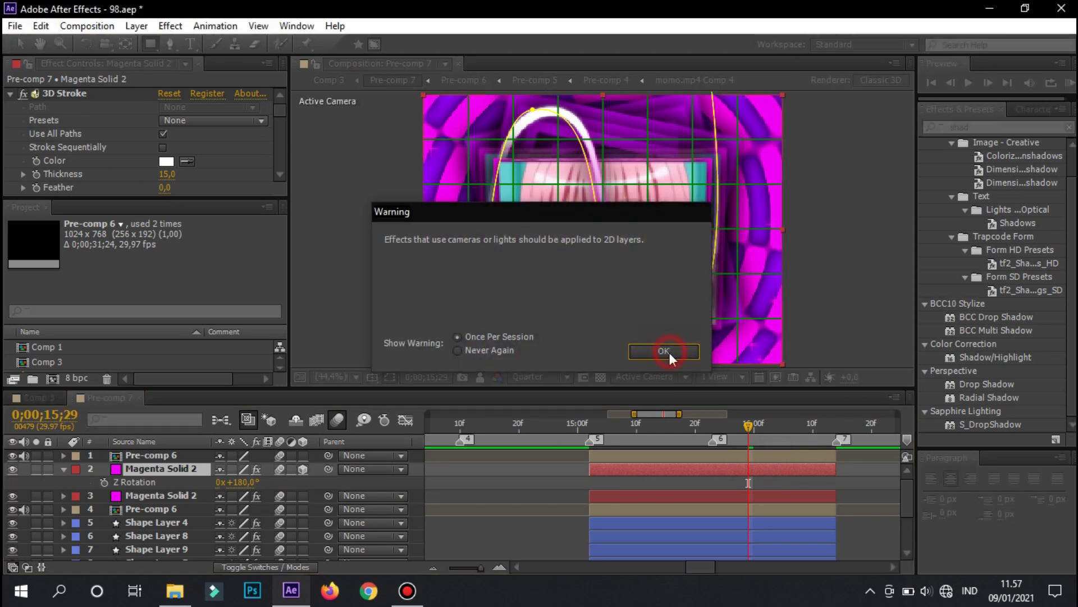
pyautogui.click(667, 354)
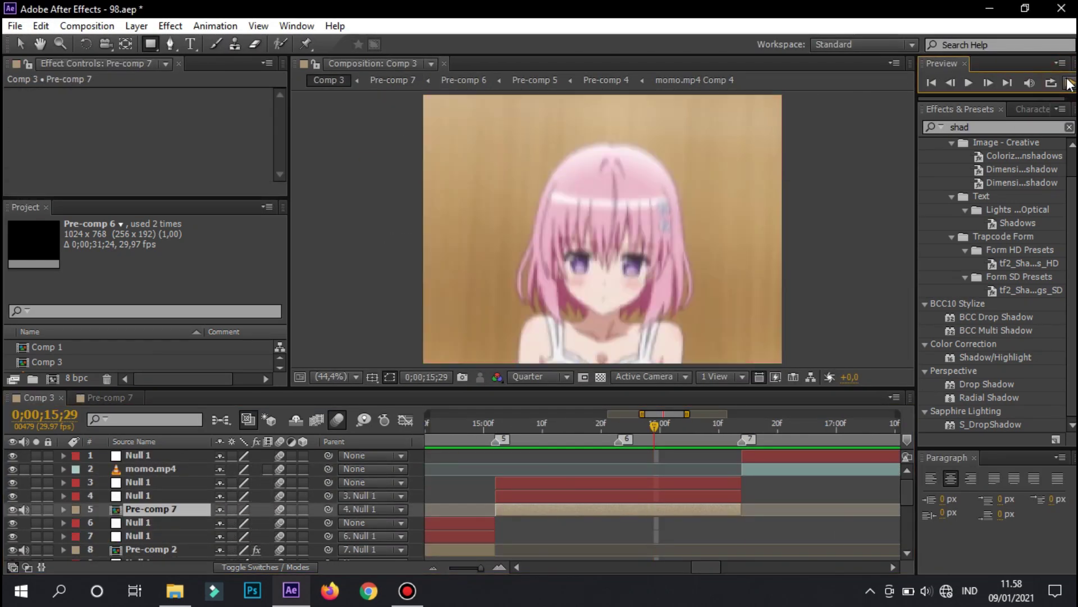
pyautogui.click(706, 524)
pyautogui.press('i')
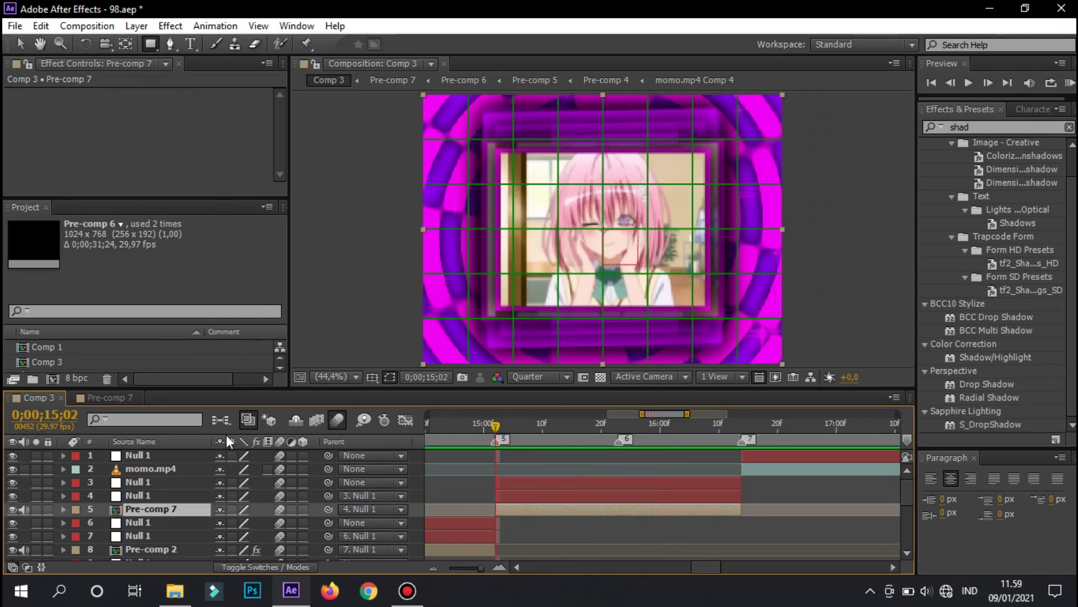
pyautogui.click(1070, 83)
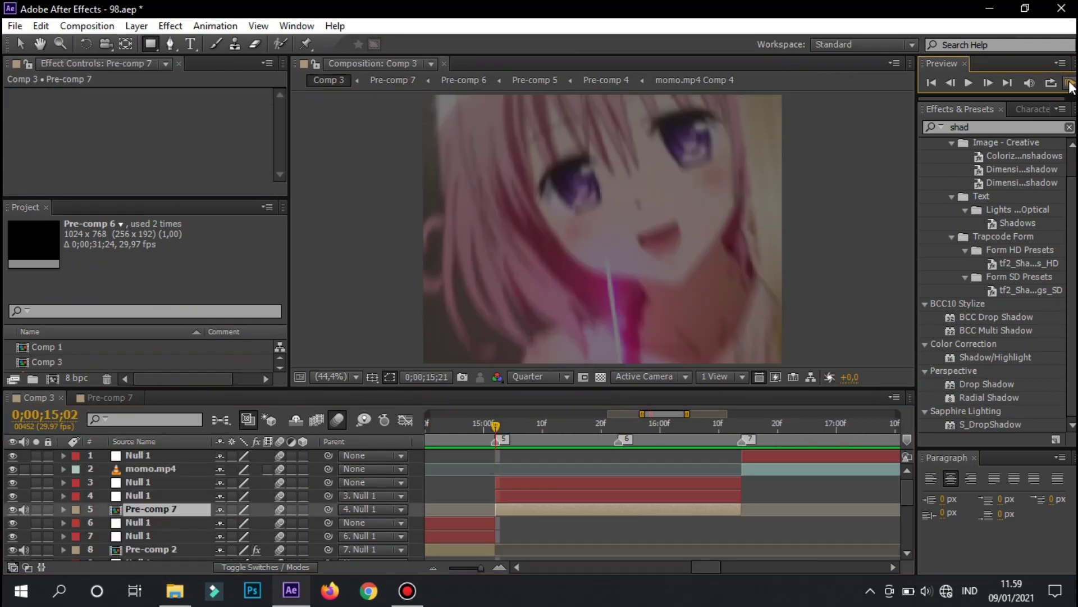
# Reveal Position on Pre-comp 7's shape layers down to Shape Layer 5, then preview Comp 3.
pyautogui.doubleClick(151, 509)
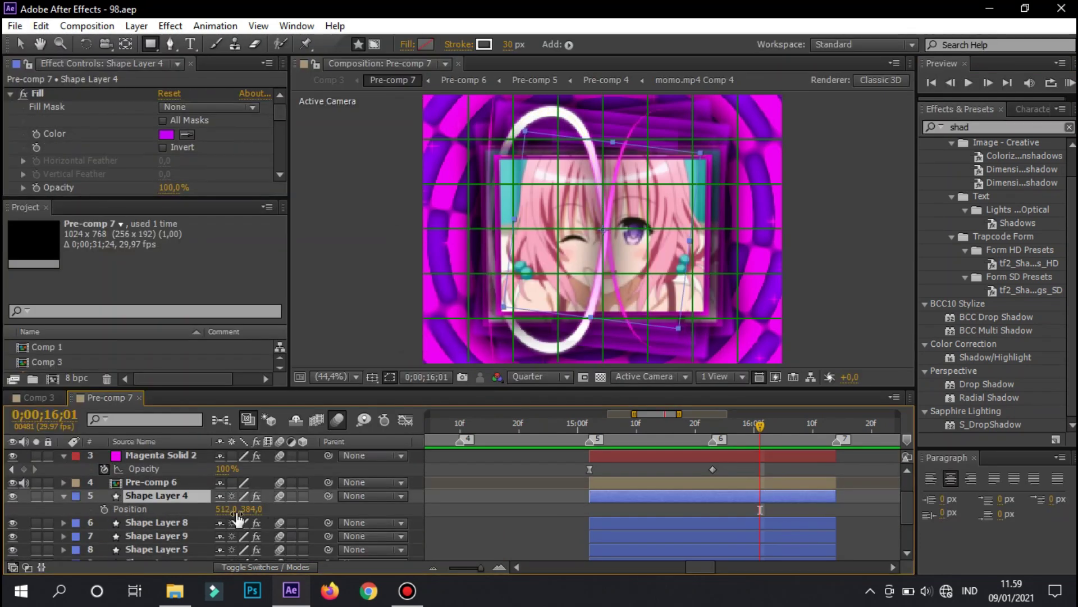
pyautogui.hotkey('ctrl', 'Down')
pyautogui.press('p')
pyautogui.hotkey('ctrl', 'Down')
pyautogui.press('p')
pyautogui.hotkey('ctrl', 'Down')
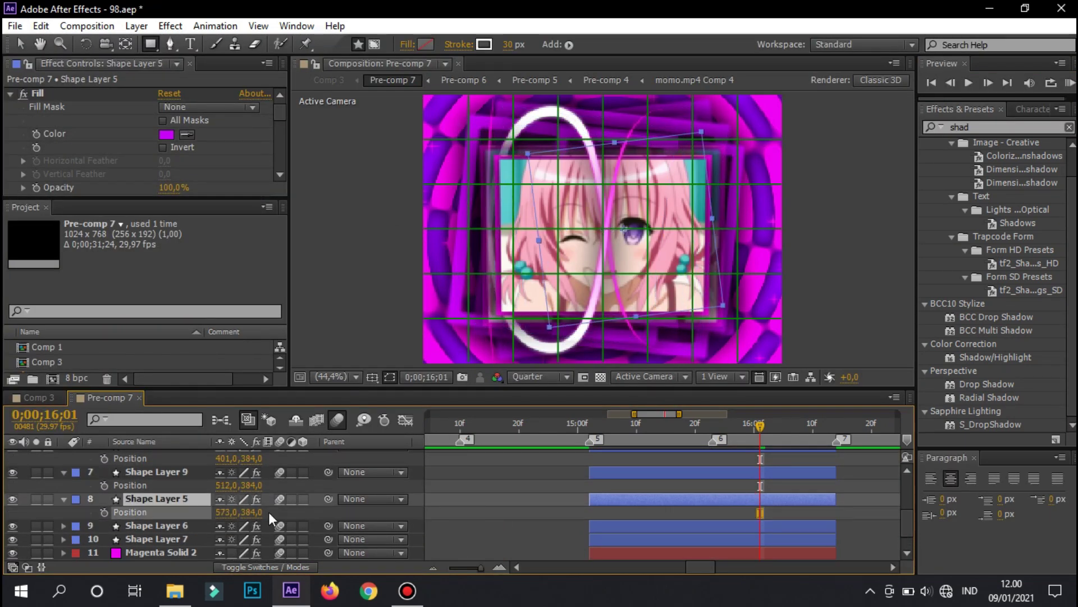
pyautogui.click(329, 79)
pyautogui.click(1070, 83)
pyautogui.click(652, 456)
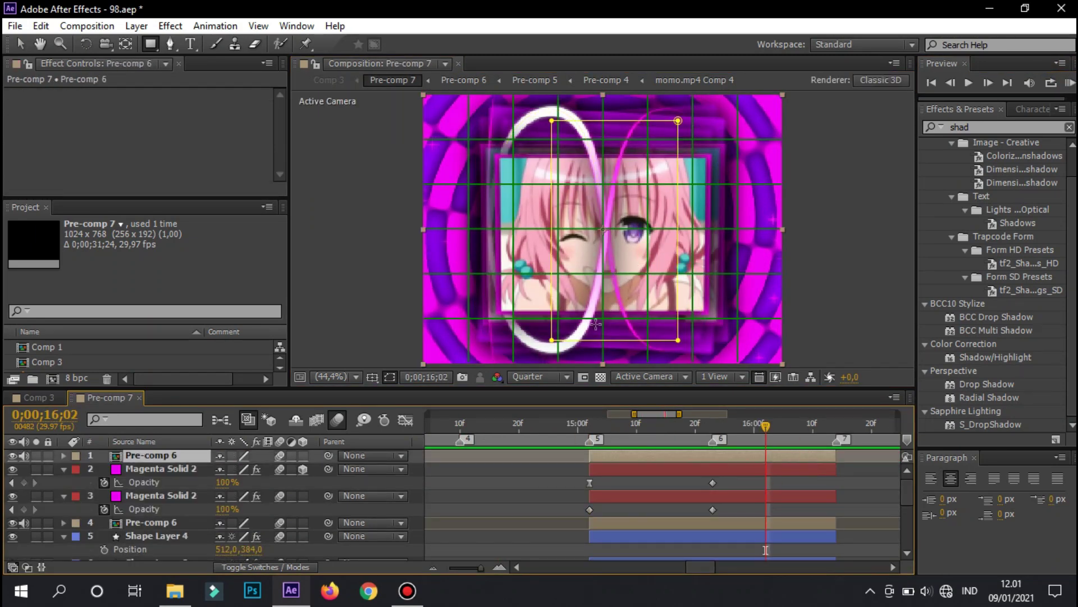
# Select the second magenta stroke layer at marker 6, save the project, and preview Comp 3.
pyautogui.press('j')
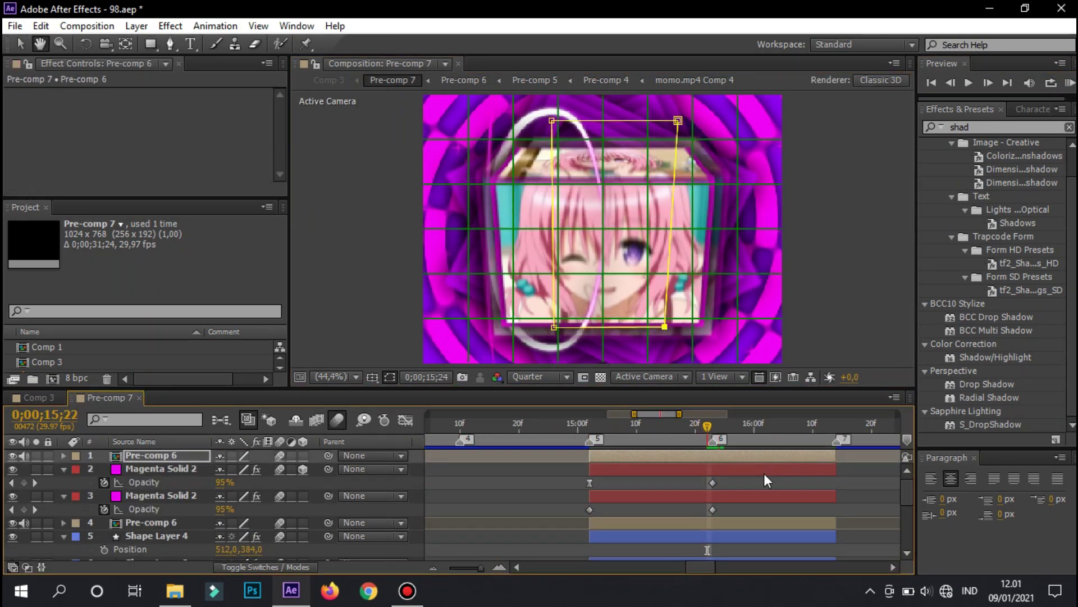
pyautogui.hotkey('ctrl', 'Down')
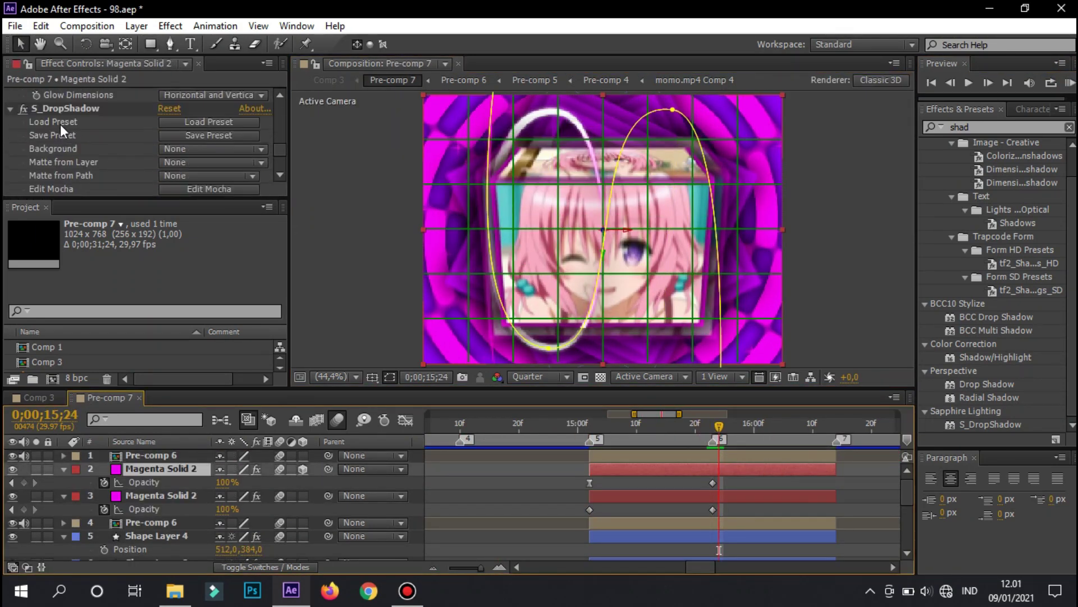
pyautogui.hotkey('ctrl', 'Down')
pyautogui.hotkey('ctrl', 's')
pyautogui.click(328, 79)
pyautogui.click(1070, 83)
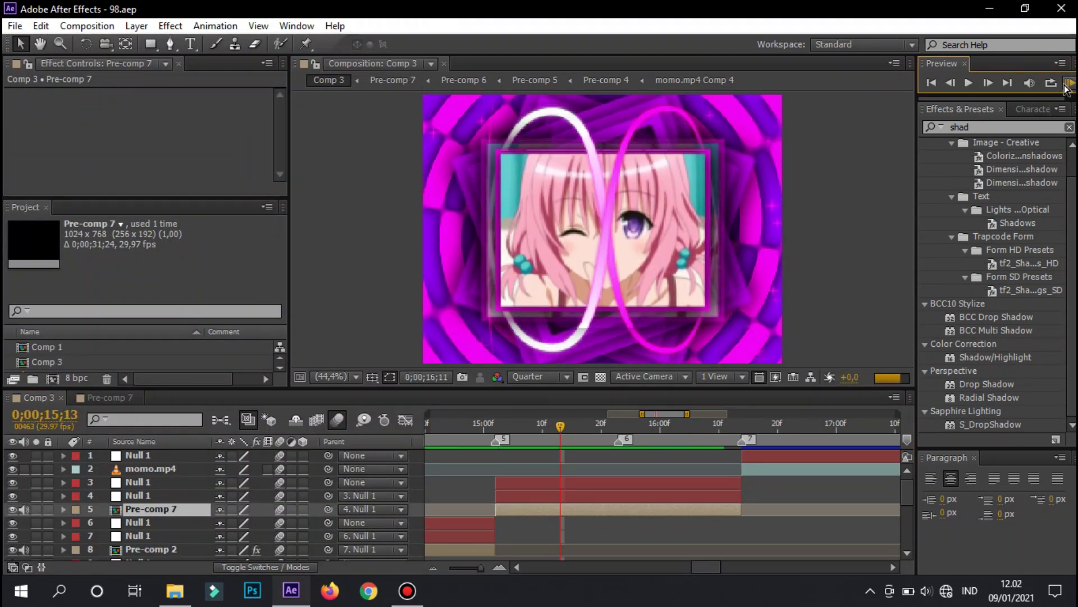
pyautogui.doubleClick(670, 505)
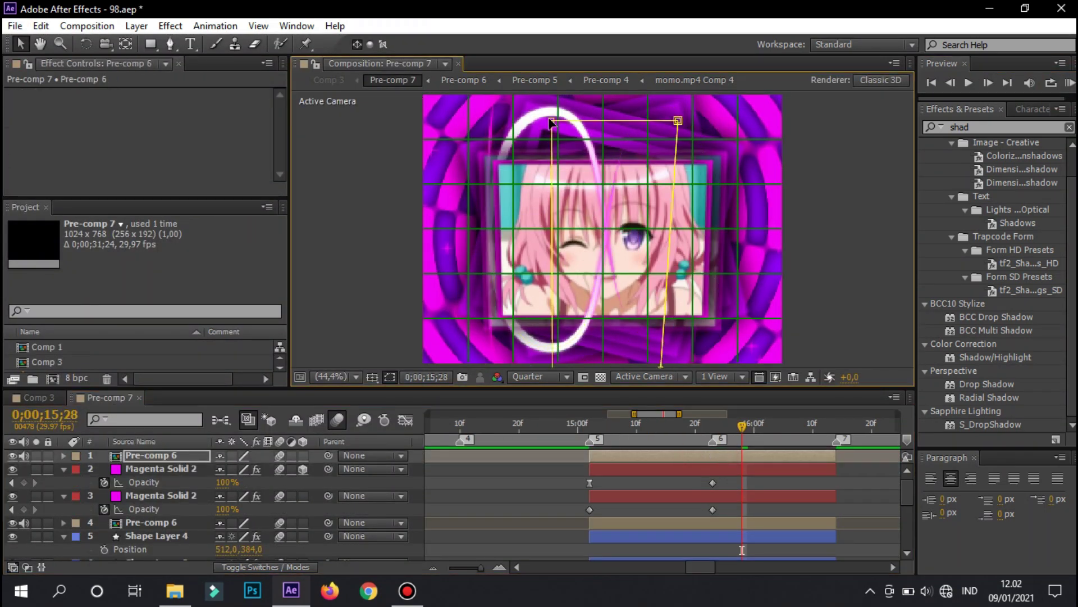
# Inspect the stroke solid's path at 15;22, then close the Pre-comp 7 and Pre-comp 8 tabs.
pyautogui.doubleClick(687, 456)
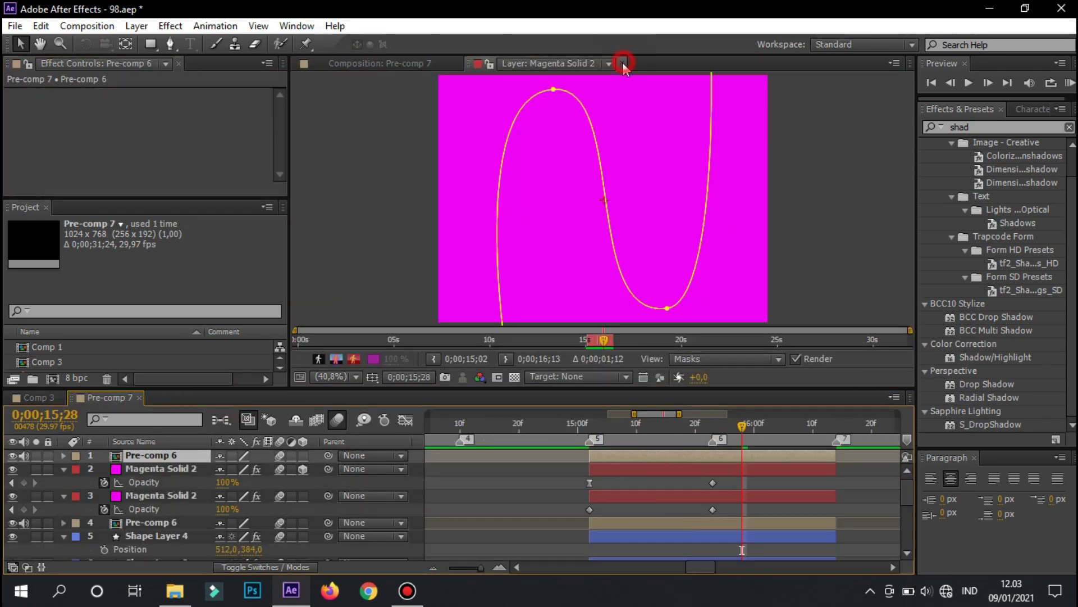
pyautogui.click(218, 398)
pyautogui.click(614, 425)
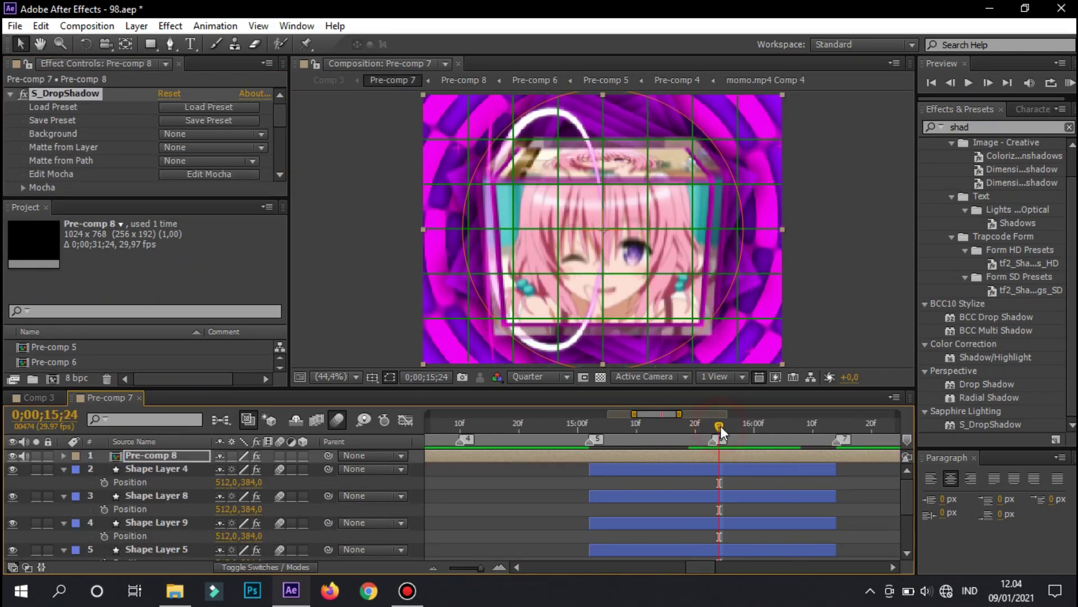
pyautogui.scroll(-2, 201, 156)
pyautogui.click(110, 397)
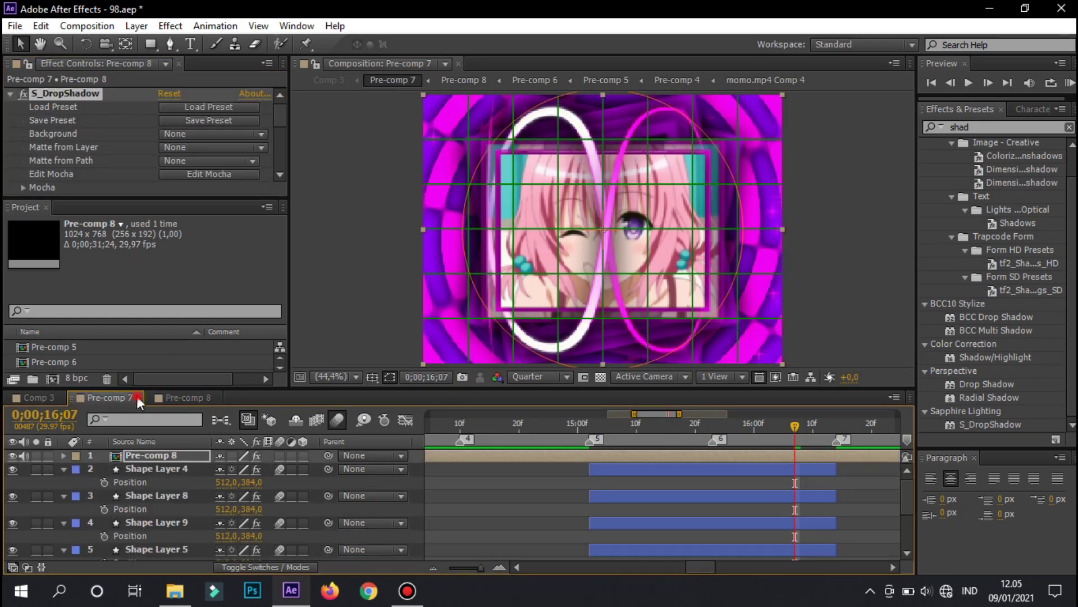
pyautogui.click(137, 397)
pyautogui.click(137, 397)
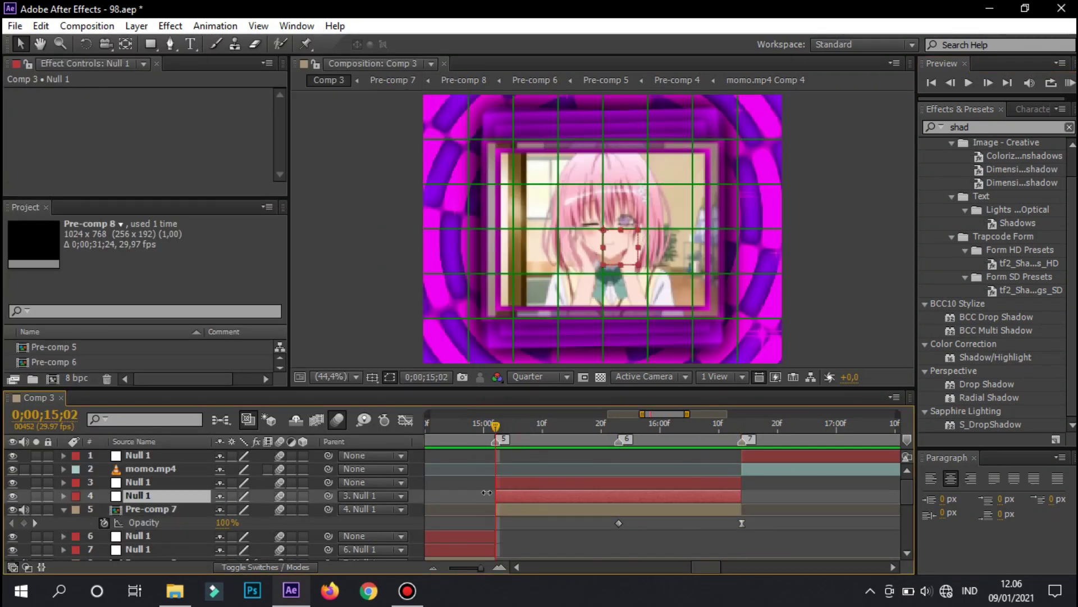
# Steepen Null 1's Scale speed-graph easing and shift the Y Position and Rotation keyframes earlier.
pyautogui.click(404, 420)
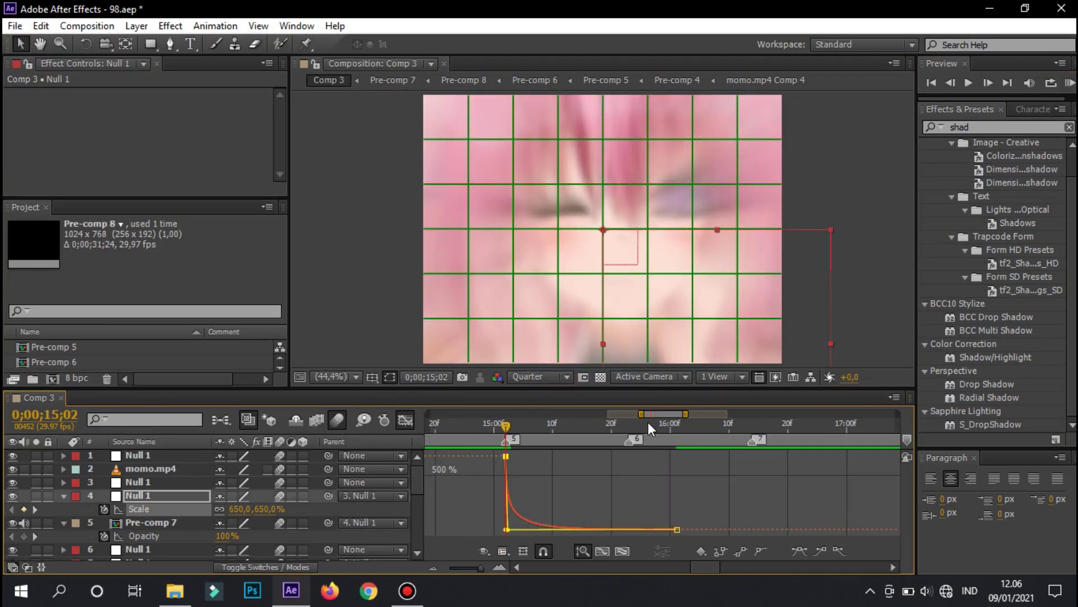
pyautogui.moveTo(807, 511); pyautogui.dragTo(790, 511)
pyautogui.click(1069, 83)
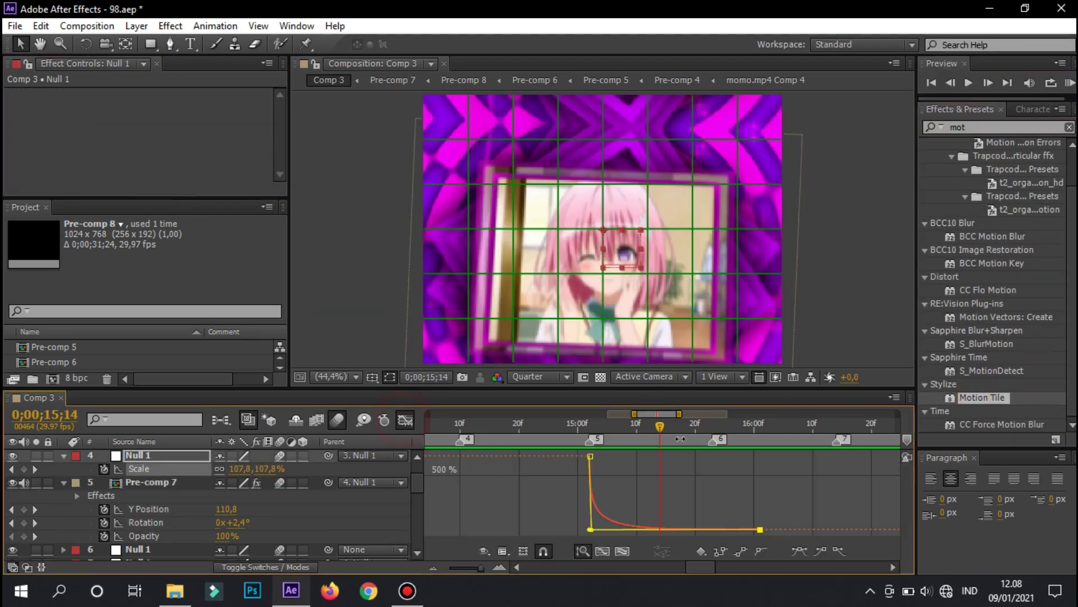
pyautogui.click(1070, 83)
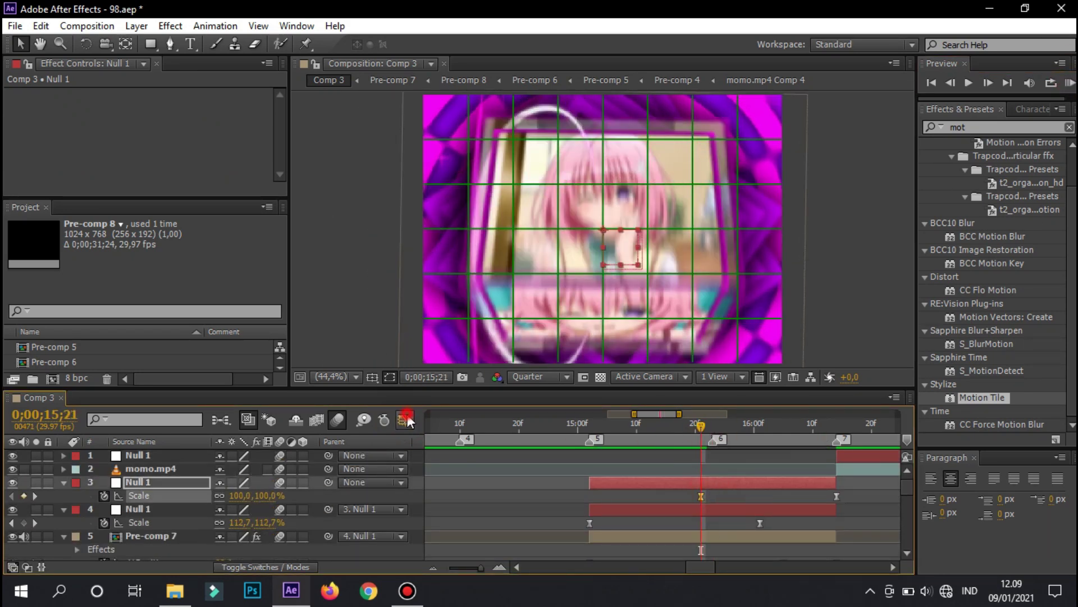
# Refine the null's Scale speed graph again and select Pre-comp 7's Scale keyframe.
pyautogui.click(405, 420)
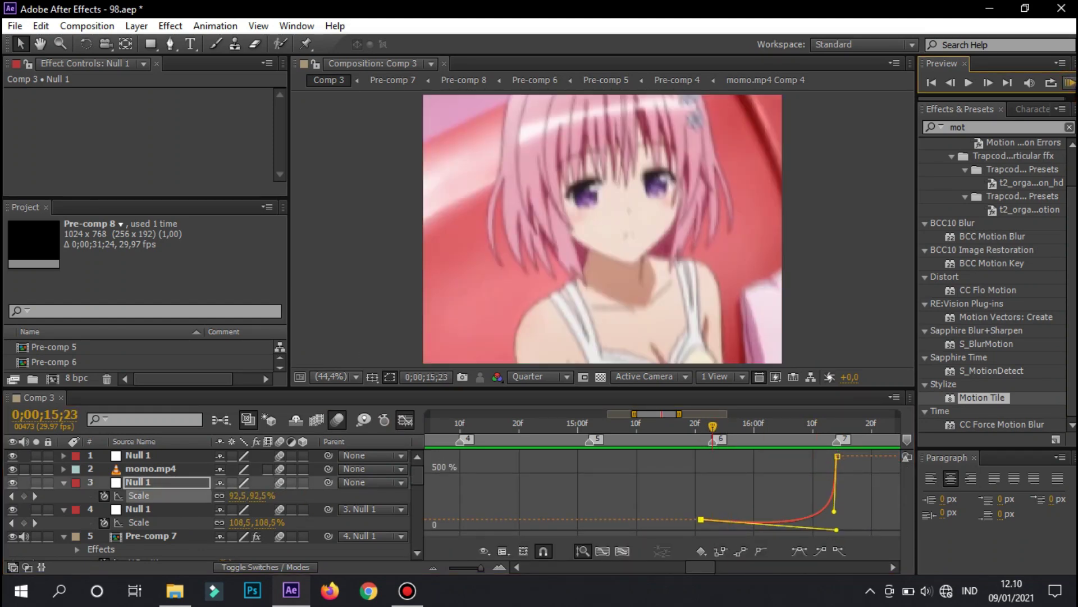
pyautogui.hotkey('shift', 'F3')
pyautogui.click(1070, 82)
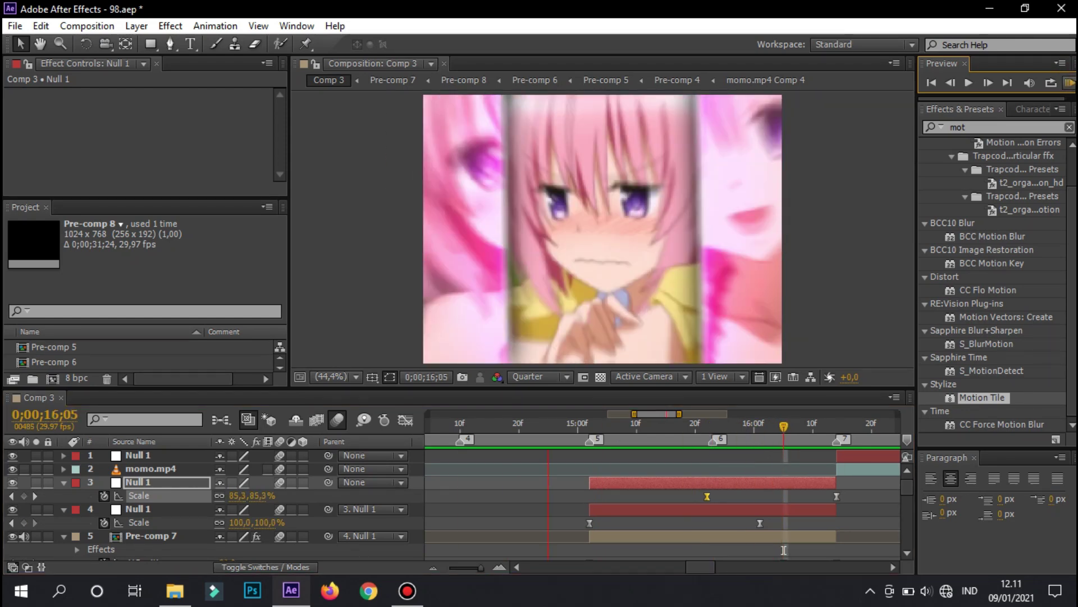
pyautogui.scroll(-3, 762, 537)
pyautogui.click(748, 513)
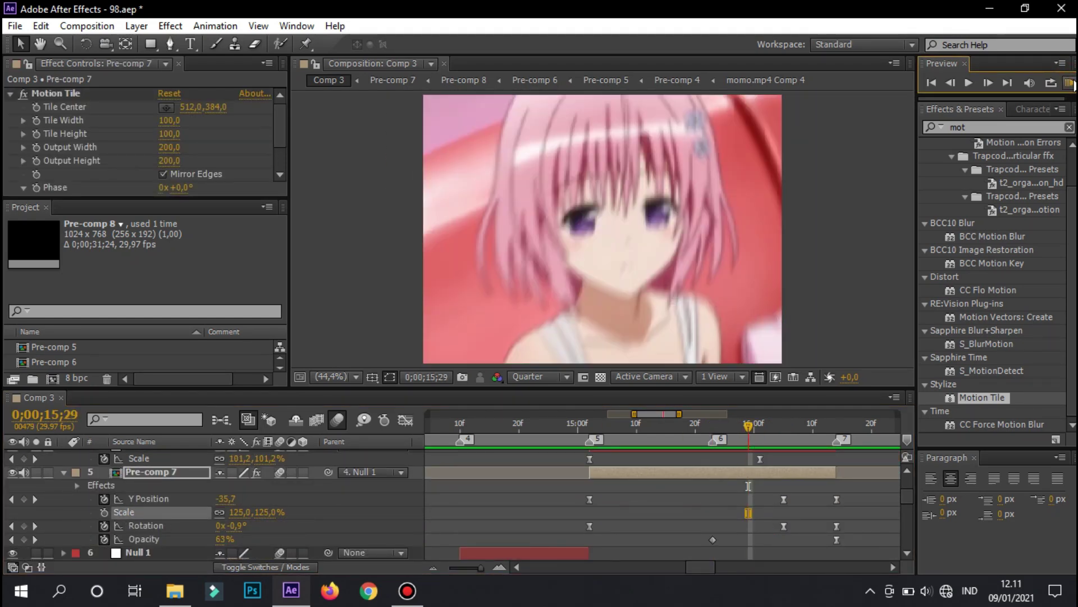
# Add an adjustment layer carrying the TURB Turbulent Displace preset (Amount 70, Size 50).
pyautogui.rightClick(67, 461)
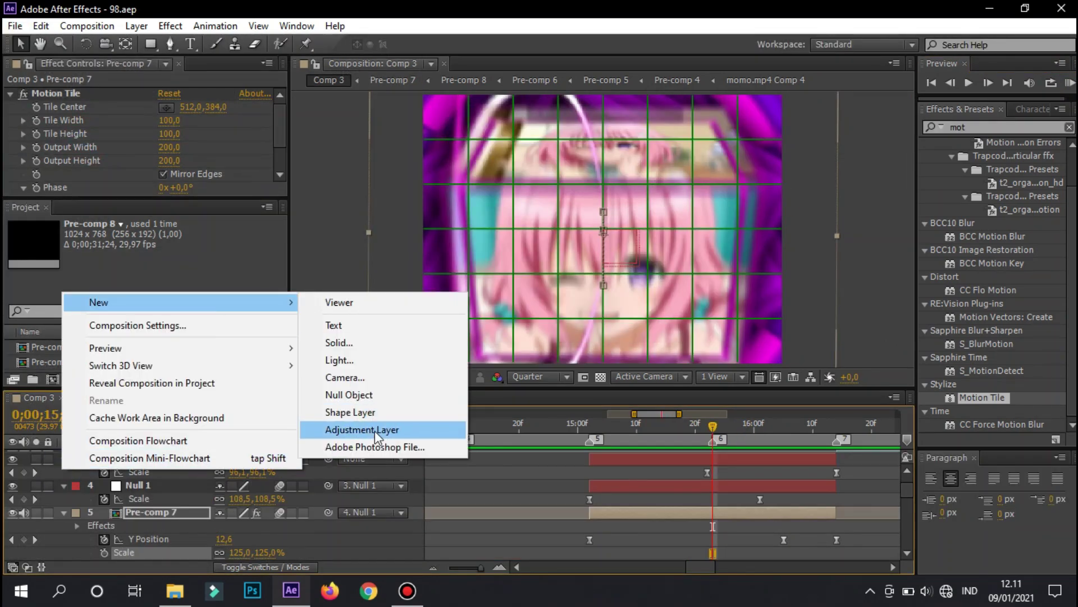
pyautogui.click(374, 429)
pyautogui.doubleClick(978, 127)
pyautogui.write('turb')
pyautogui.moveTo(799, 485); pyautogui.dragTo(771, 497)
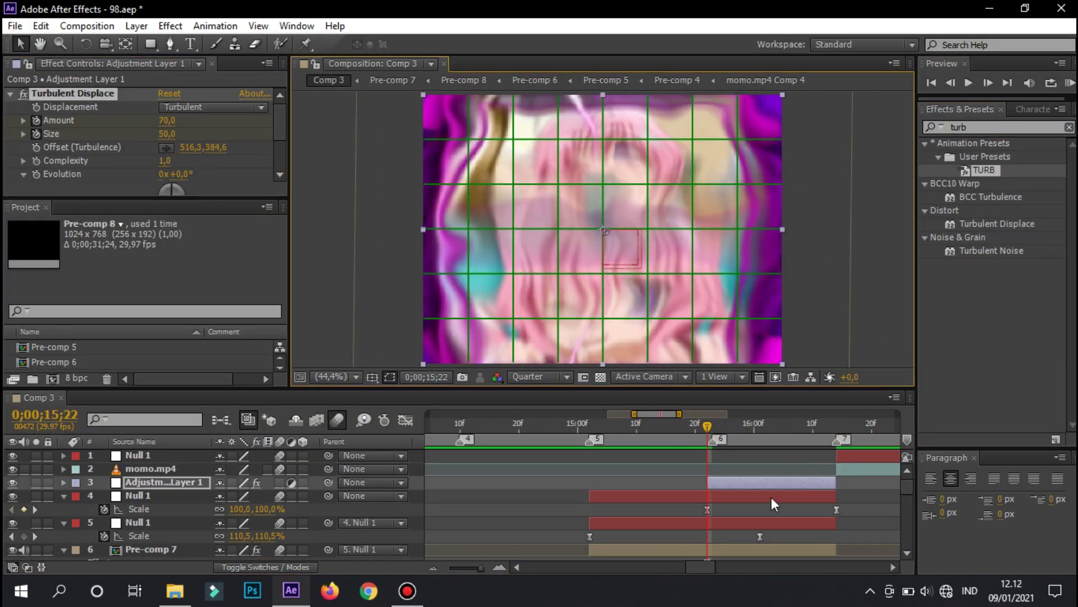
pyautogui.click(1070, 83)
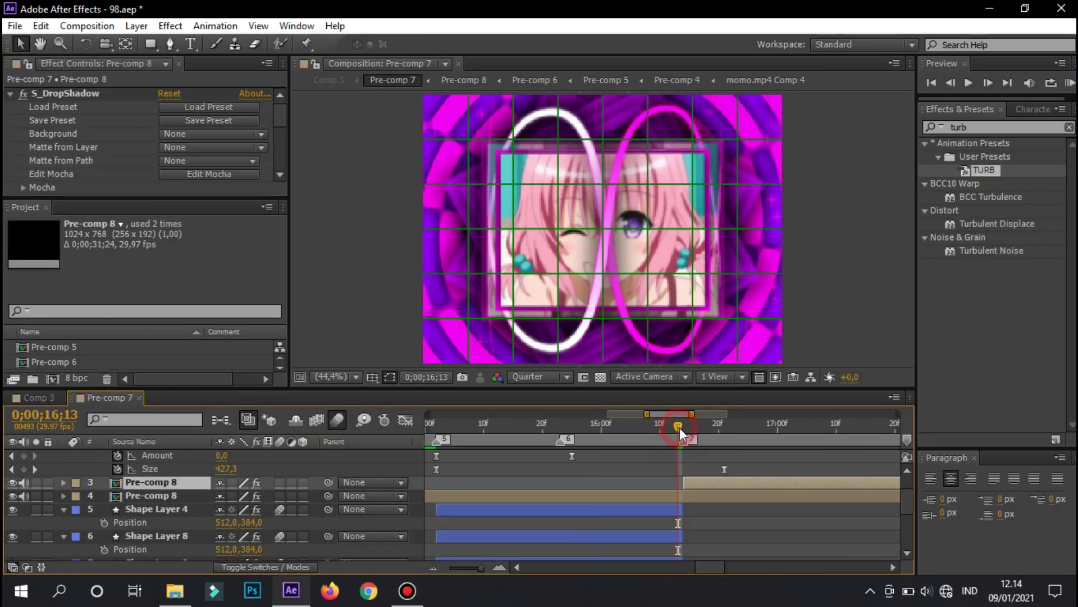
# Set the shape layers' Rotation keyframes at 17;29 to ±210° and scrub to check the spin.
pyautogui.moveTo(680, 427); pyautogui.dragTo(684, 427)
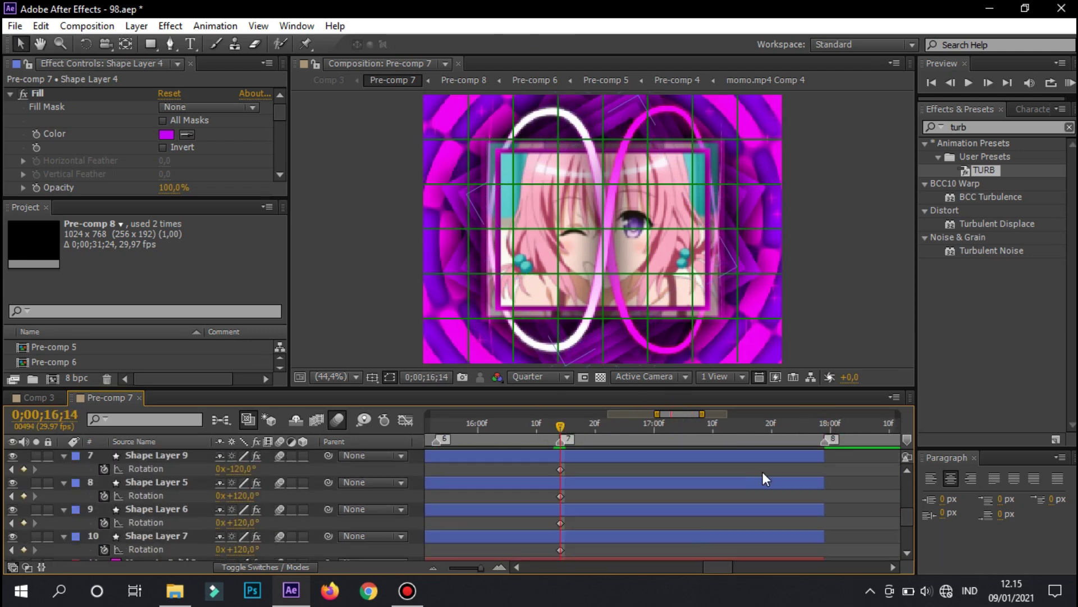
pyautogui.press('Return')
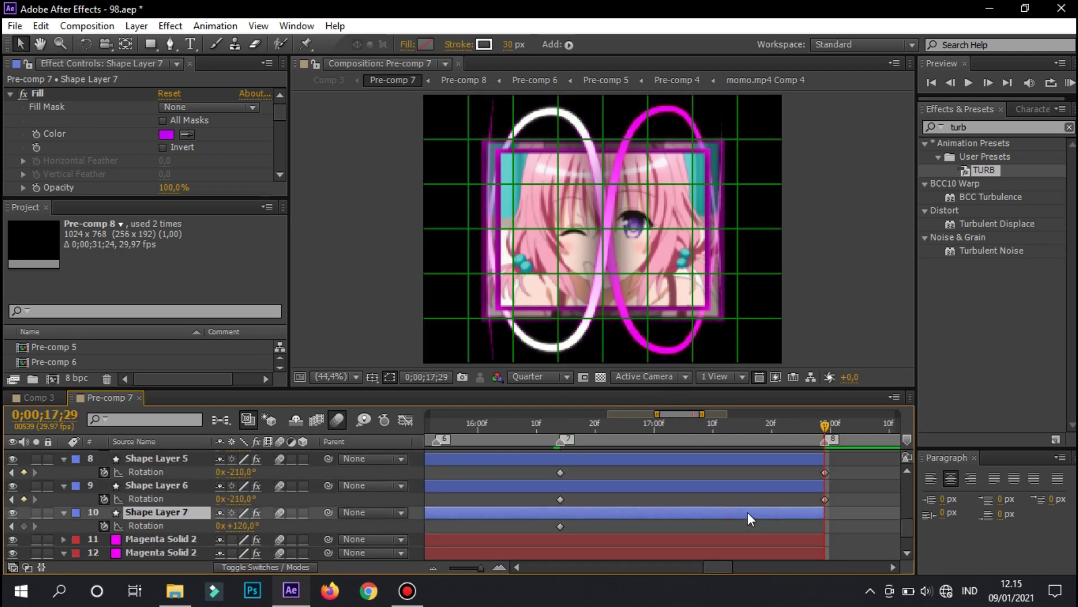
pyautogui.scroll(-3, 748, 511)
pyautogui.click(626, 469)
pyautogui.scroll(3, 820, 449)
pyautogui.click(542, 424)
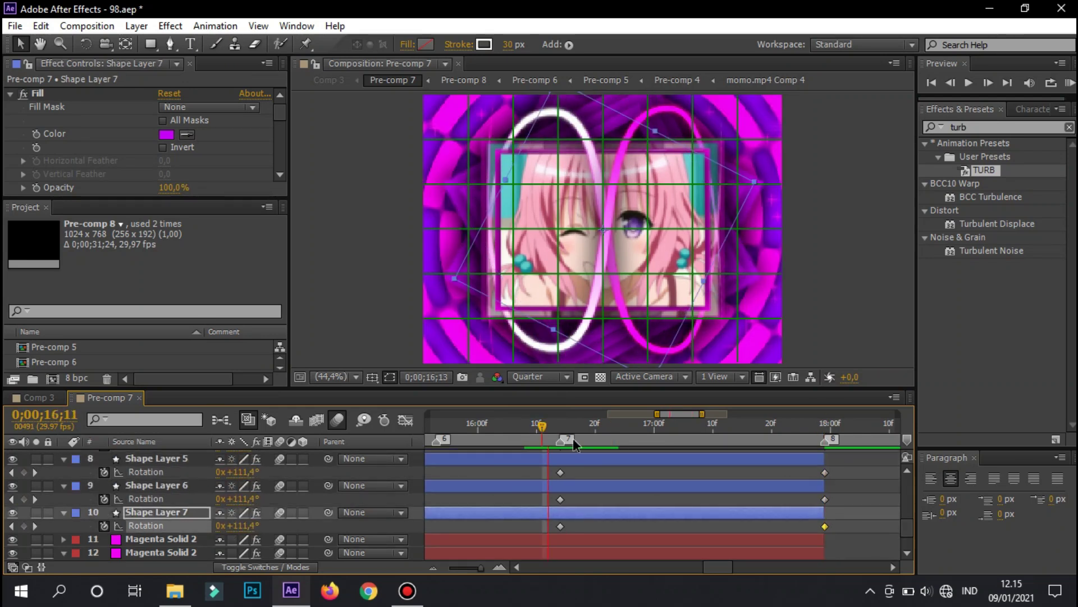
pyautogui.click(816, 432)
pyautogui.scroll(3, 337, 505)
pyautogui.click(241, 472)
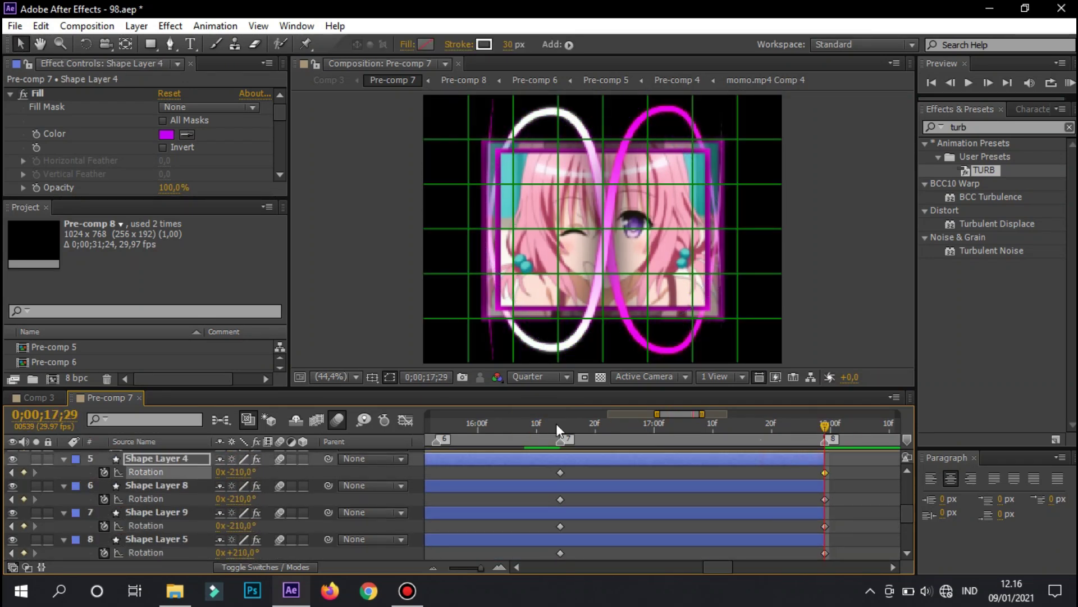
pyautogui.moveTo(544, 424); pyautogui.dragTo(642, 424)
pyautogui.scroll(3, 713, 474)
pyautogui.scroll(-6, 808, 498)
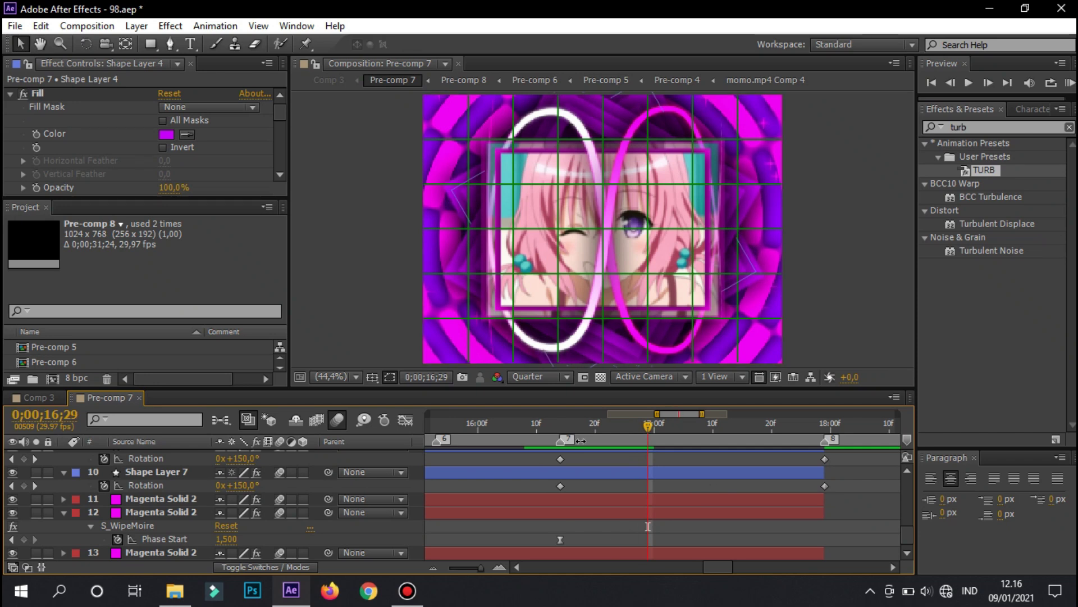
# Back in Comp 3, duplicate the Pre-comp 7 strip, unparent the copy from Null 1 and raise it.
pyautogui.hotkey('ctrl', 'w')
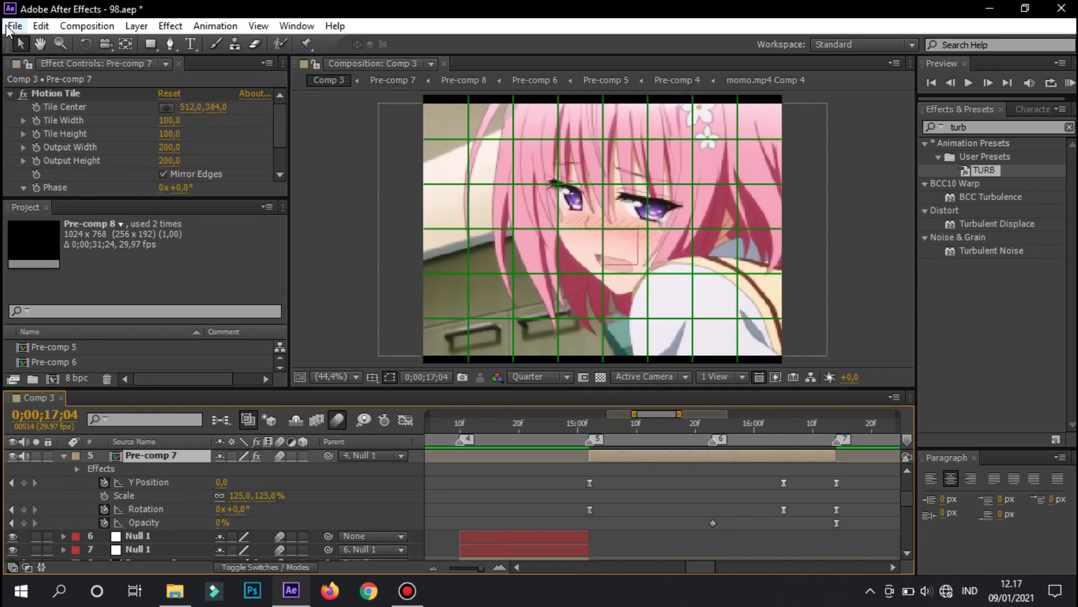
pyautogui.click(744, 429)
pyautogui.hotkey('ctrl', 'd')
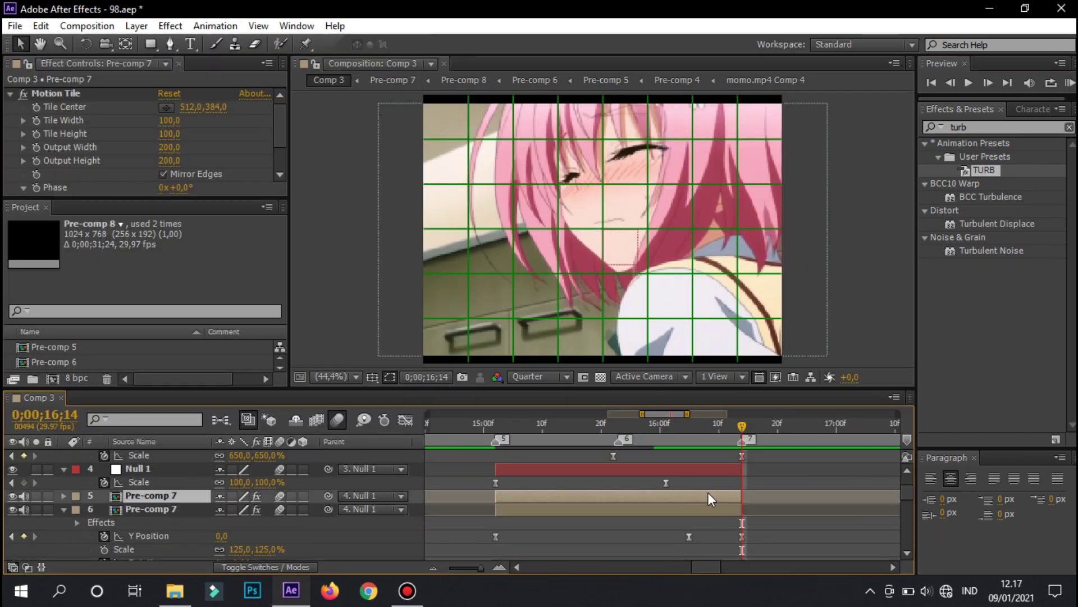
pyautogui.moveTo(339, 499); pyautogui.dragTo(625, 457)
pyautogui.moveTo(188, 538); pyautogui.dragTo(189, 483)
pyautogui.click(677, 420)
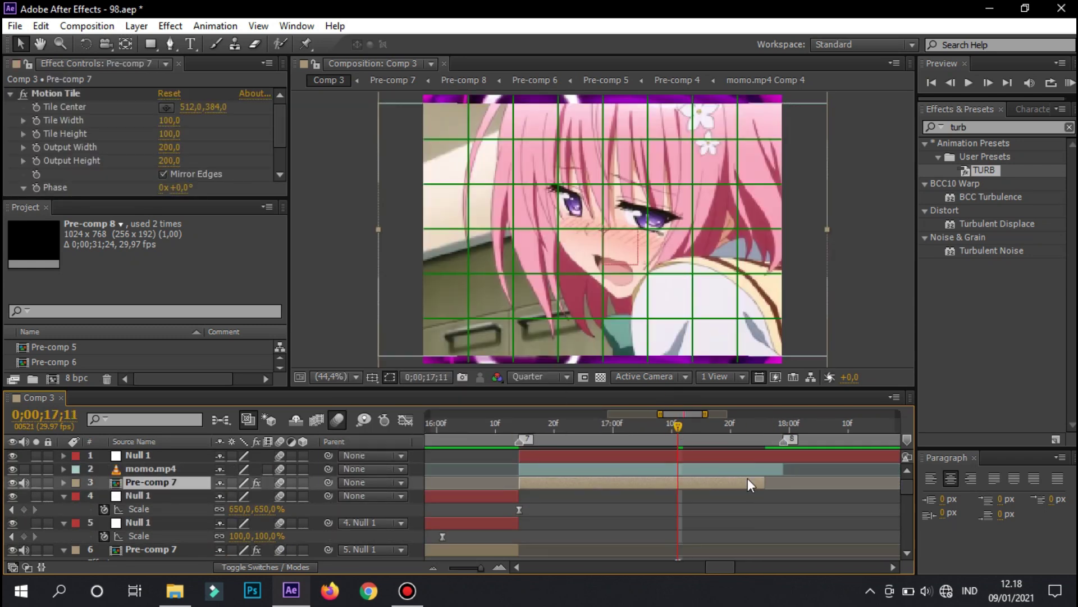
# Precompose the momo.mp4 clip into momo.mp4 Comp 6.
pyautogui.click(584, 471)
pyautogui.hotkey('ctrl', 'shift', 'c')
pyautogui.press('Return')
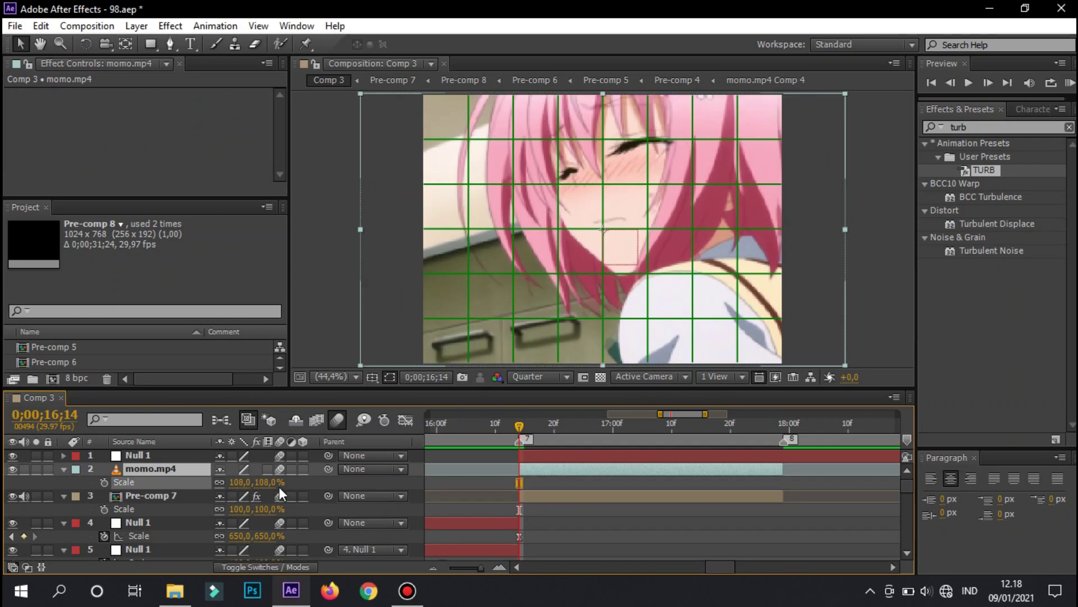
pyautogui.click(699, 469)
pyautogui.click(834, 461)
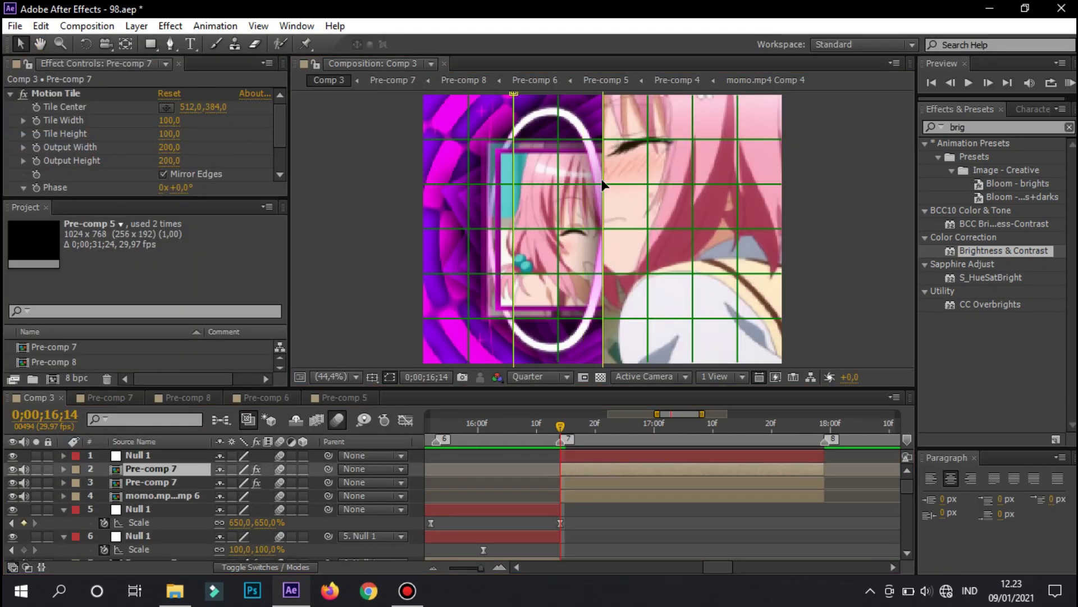
# Duplicate the Pre-comp 7 strip twice and the momo.mp4 Comp 6 strip once to fill the frame.
pyautogui.hotkey('ctrl', 'd')
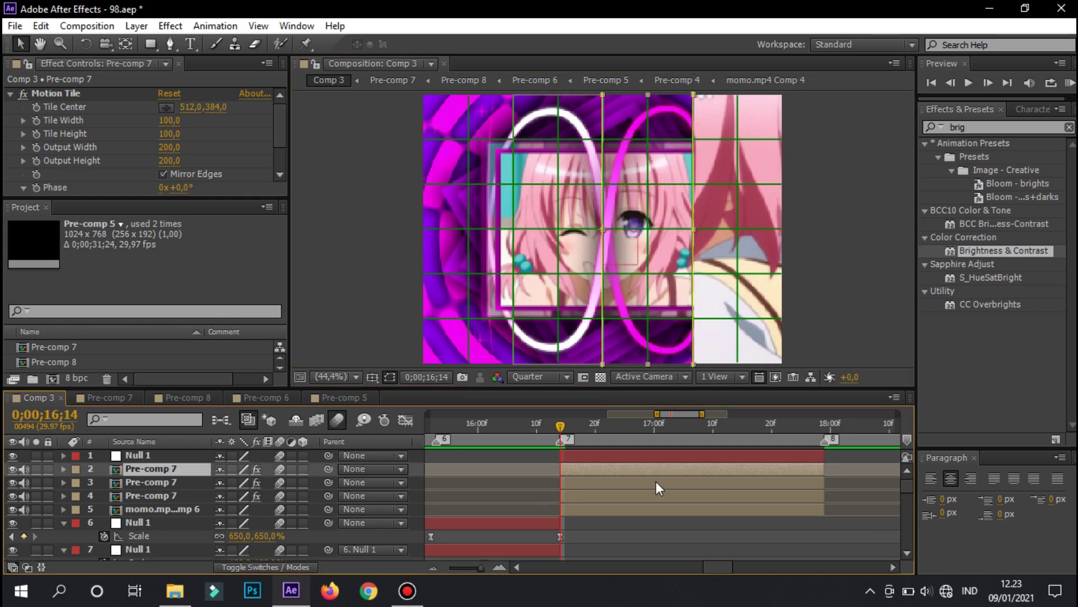
pyautogui.hotkey('ctrl', 'd')
pyautogui.click(634, 522)
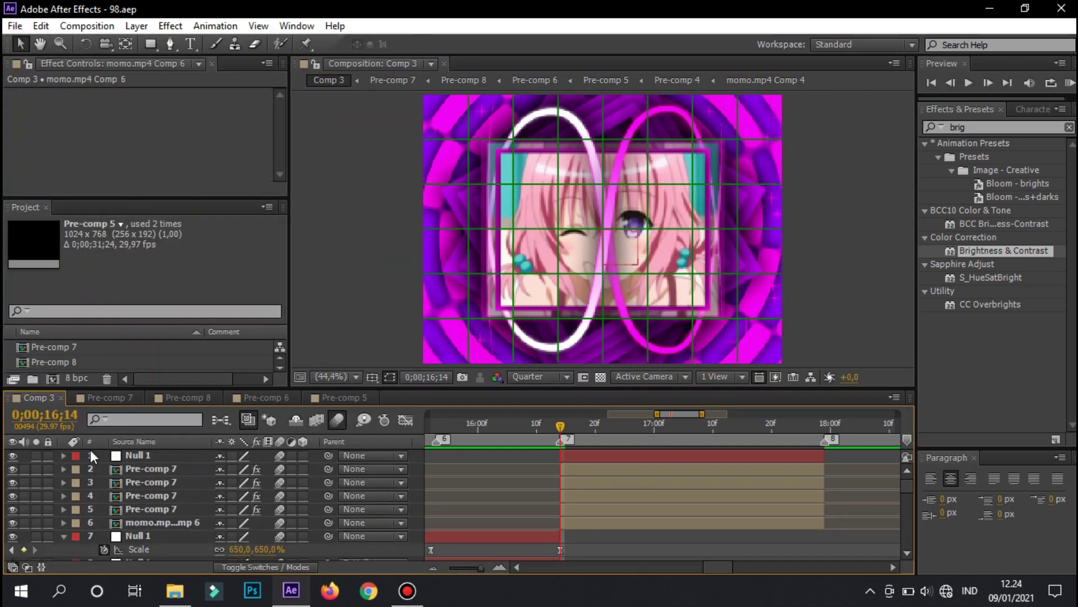
pyautogui.hotkey('ctrl', 'd')
pyautogui.hotkey('ctrl', 'd')
pyautogui.click(602, 513)
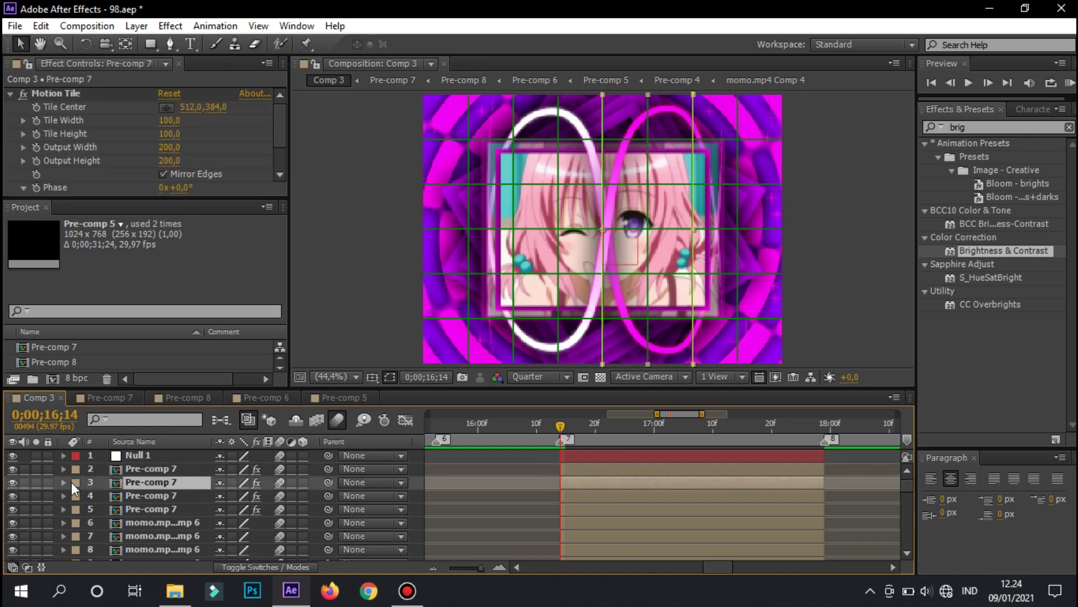
# Merge a Pre-comp 7 strip's Position dimensions and keyframe it sliding down to about 512,1149.
pyautogui.click(575, 495)
pyautogui.click(639, 545)
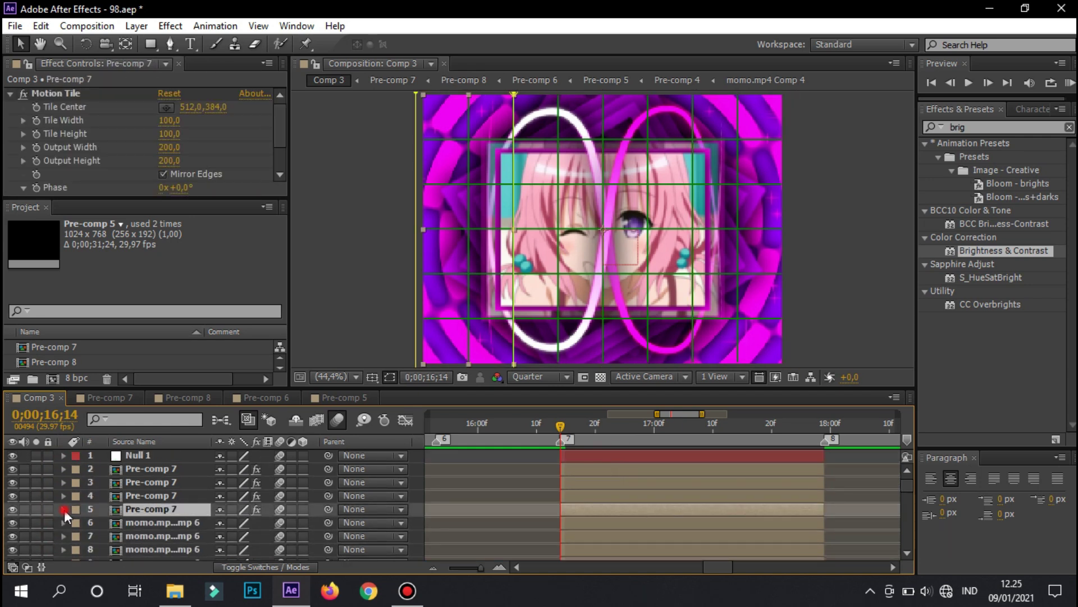
pyautogui.scroll(-1, 657, 525)
pyautogui.click(1069, 83)
pyautogui.click(616, 459)
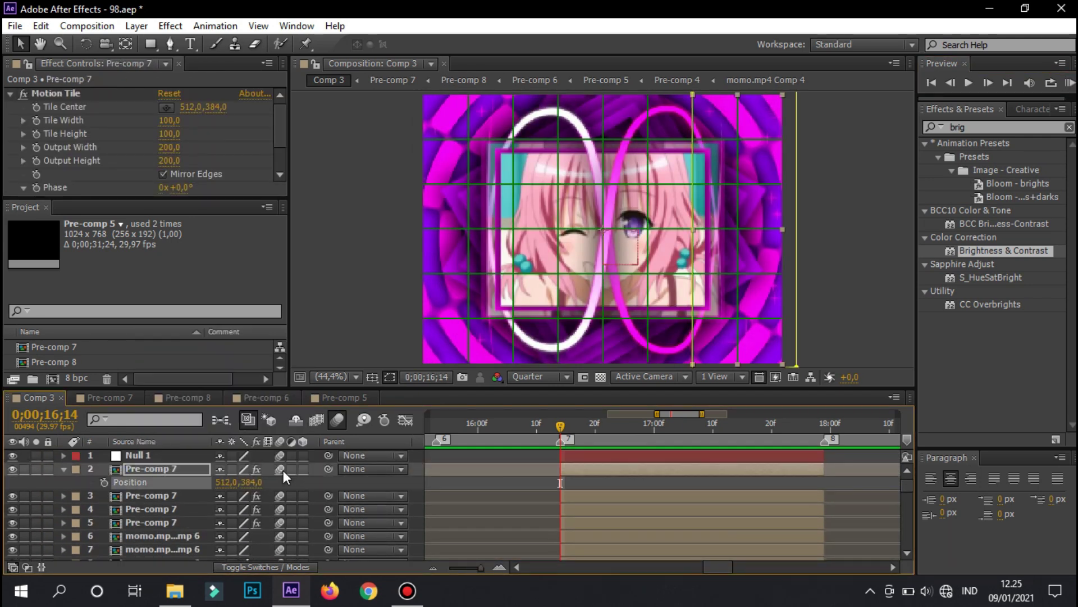
pyautogui.rightClick(135, 539)
pyautogui.click(592, 497)
pyautogui.press('p')
pyautogui.rightClick(140, 482)
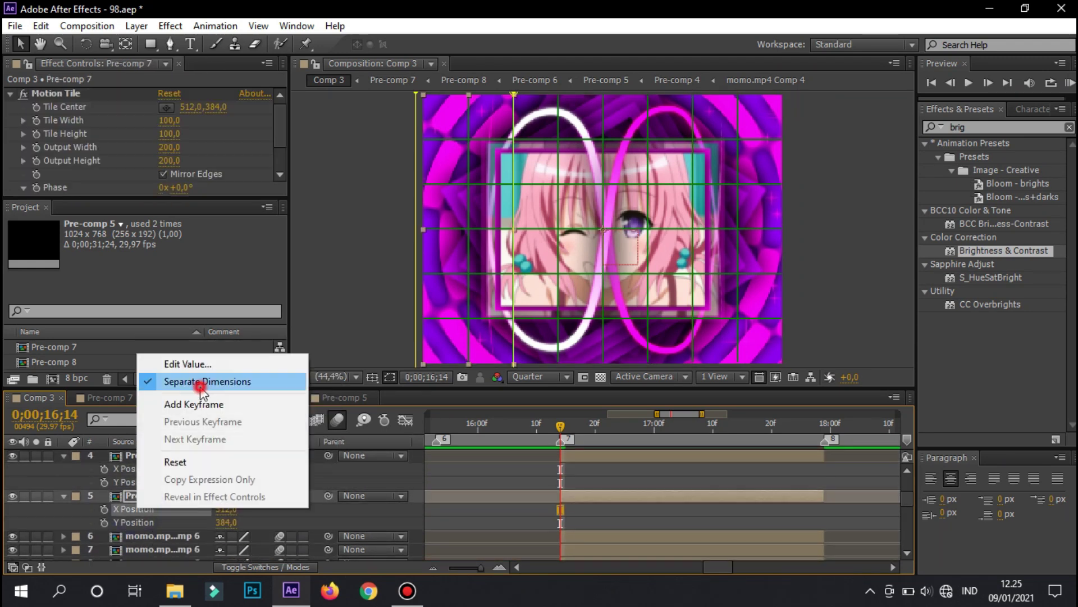
pyautogui.click(169, 397)
pyautogui.scroll(-3, 614, 530)
pyautogui.click(631, 509)
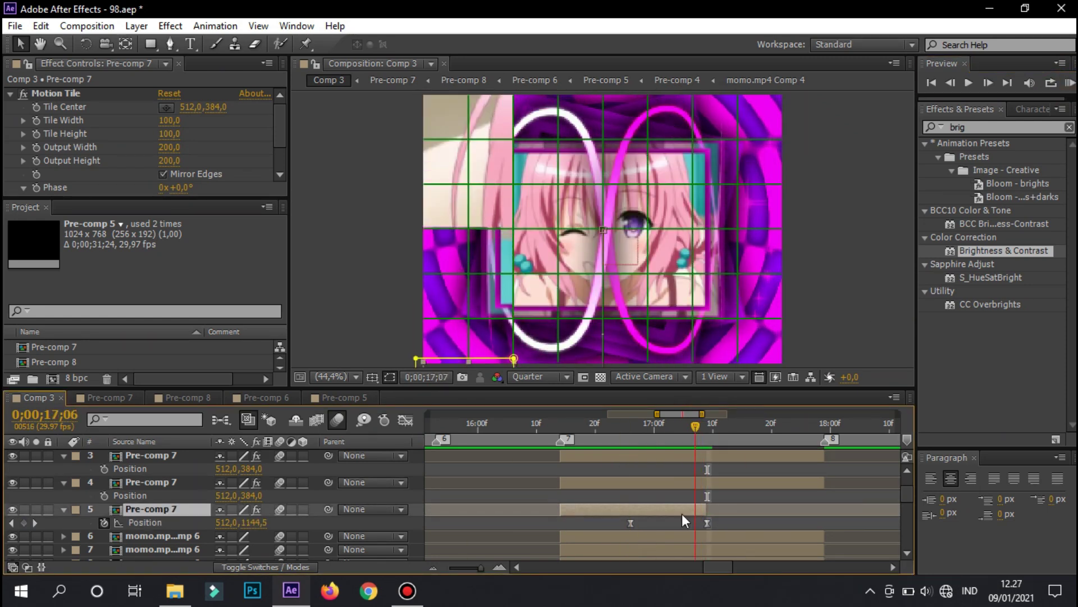
# Keyframe another Pre-comp 7 strip's Position between 16;27 and 17;07 and ease its speed curve.
pyautogui.click(231, 504)
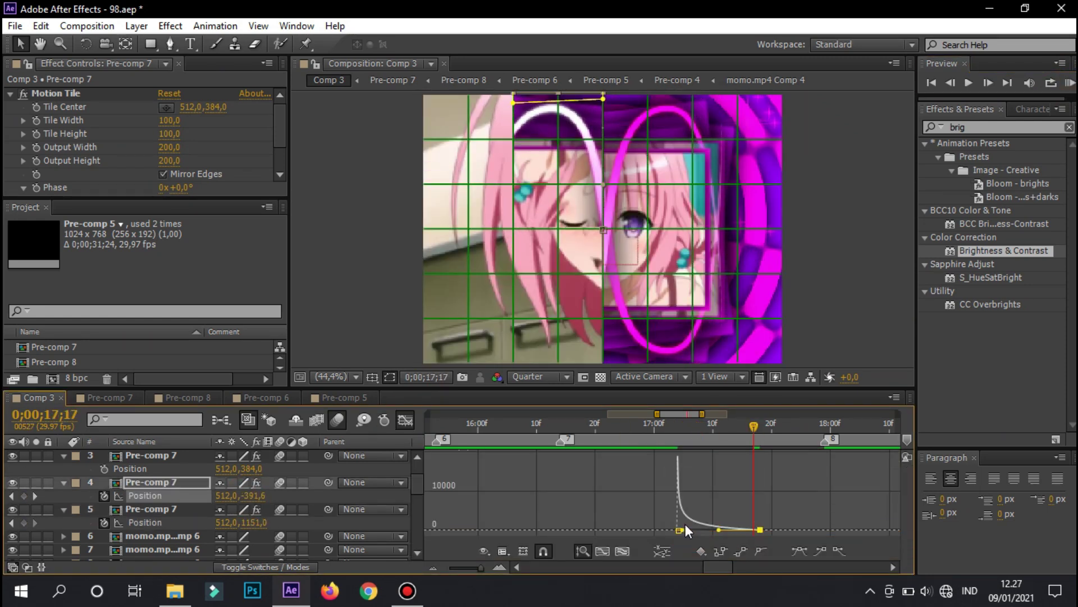
pyautogui.click(690, 430)
pyautogui.moveTo(696, 437); pyautogui.dragTo(637, 434)
pyautogui.click(145, 522)
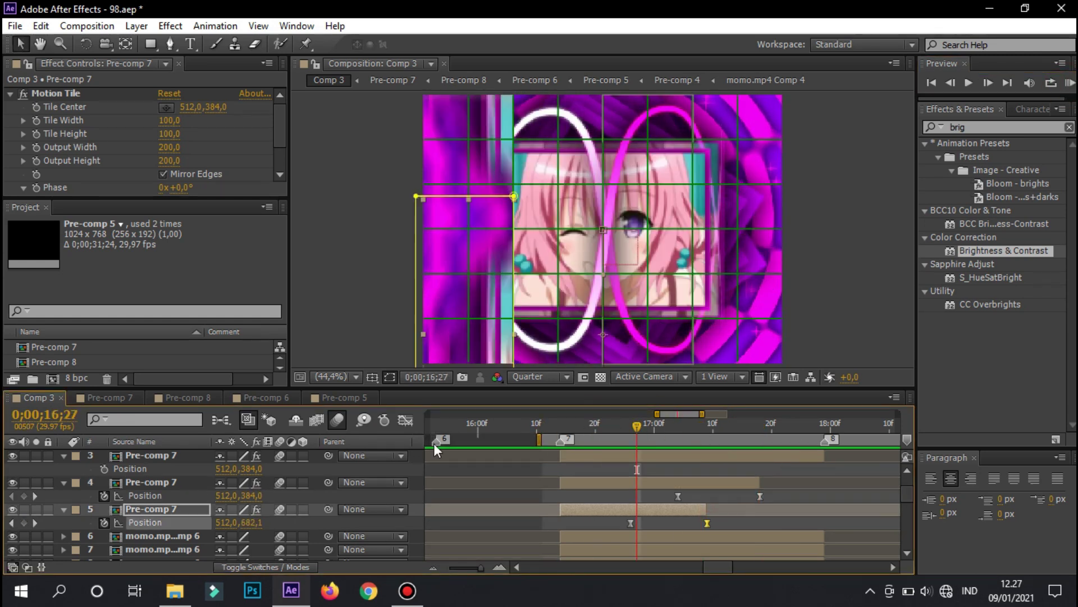
pyautogui.click(406, 421)
pyautogui.hotkey('shift', 'F3')
# Offset layers 3 and 4's slide keyframes in time and preview the staggered slides.
pyautogui.press('k')
pyautogui.press('k')
pyautogui.press('k')
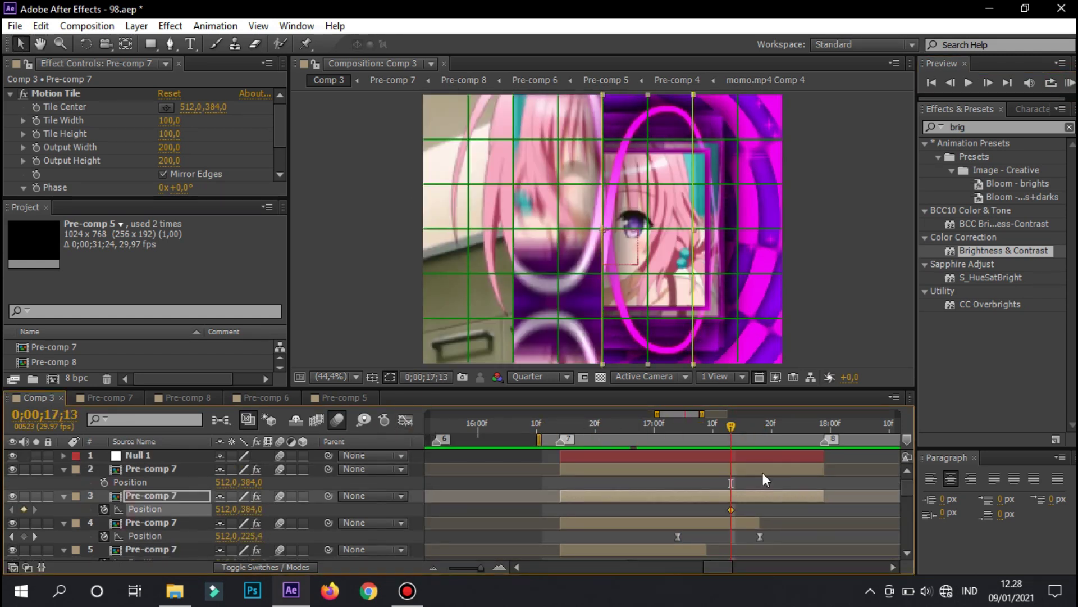
pyautogui.moveTo(807, 469); pyautogui.dragTo(777, 468)
pyautogui.press('pageup')
pyautogui.press('pageup')
pyautogui.press('pageup')
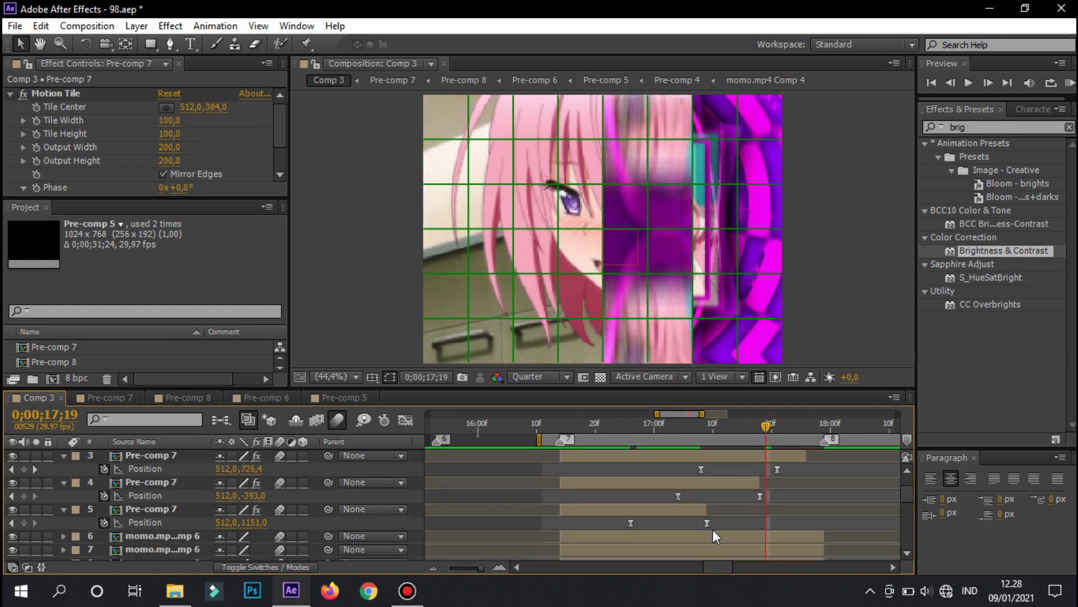
pyautogui.click(655, 425)
pyautogui.moveTo(642, 527)
pyautogui.mouseDown()
pyautogui.moveTo(654, 524)
pyautogui.moveTo(565, 517)
pyautogui.moveTo(599, 496)
pyautogui.mouseUp()
pyautogui.hotkey('ctrl', 'z')
pyautogui.moveTo(654, 468); pyautogui.dragTo(760, 469)
pyautogui.moveTo(689, 496); pyautogui.dragTo(707, 496)
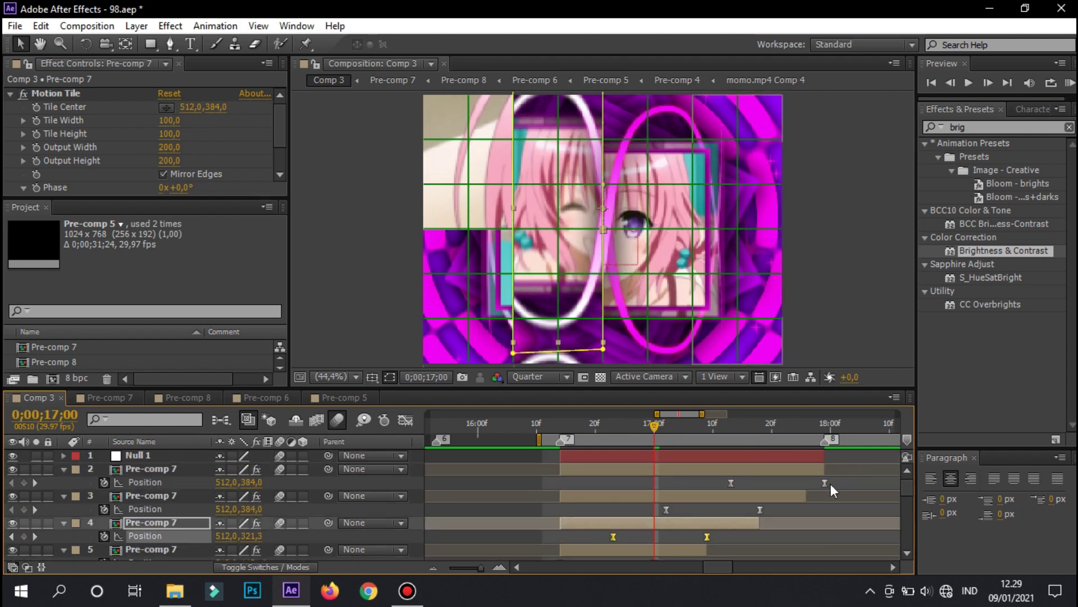
pyautogui.click(1070, 83)
pyautogui.hotkey('ctrl', 'alt', 'shift', 'y')
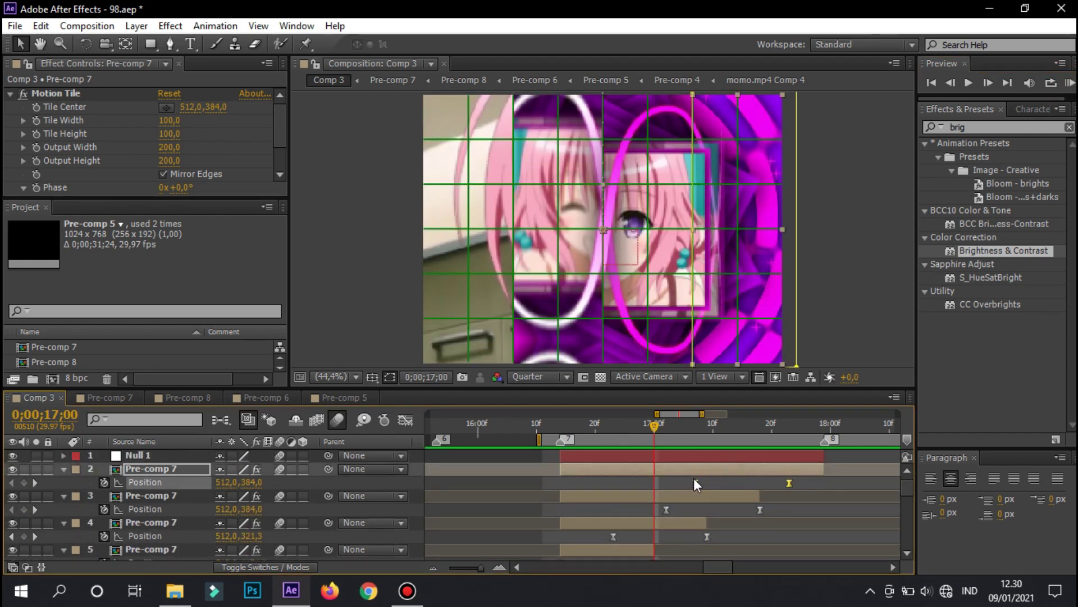
# Retime layers 2 and 3's slide keyframes so the strips wipe out in sequence, and preview.
pyautogui.click(593, 523)
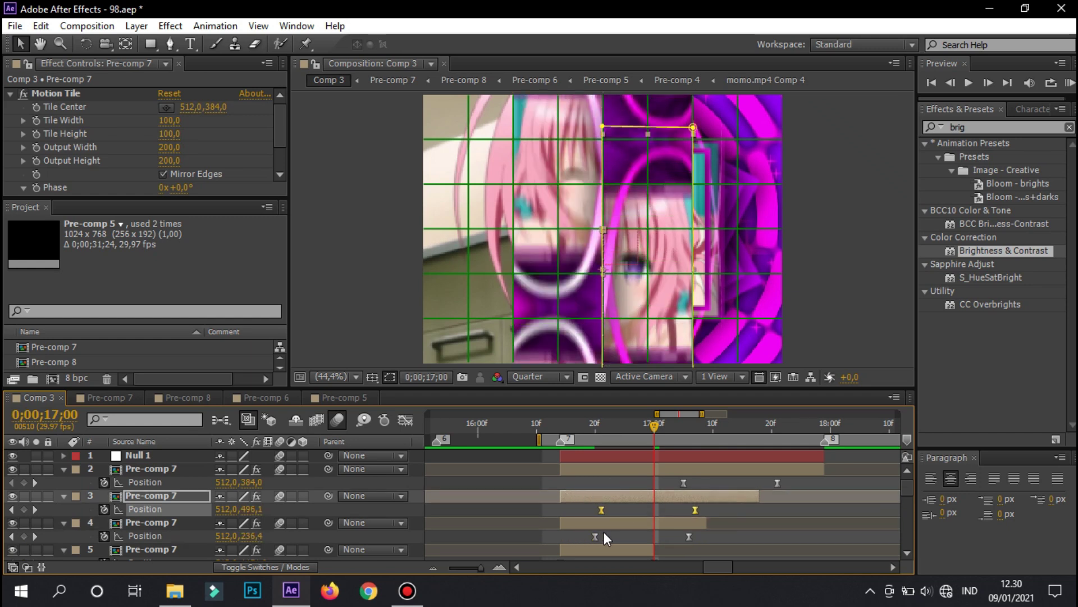
pyautogui.moveTo(784, 478); pyautogui.dragTo(677, 490)
pyautogui.scroll(-3, 663, 515)
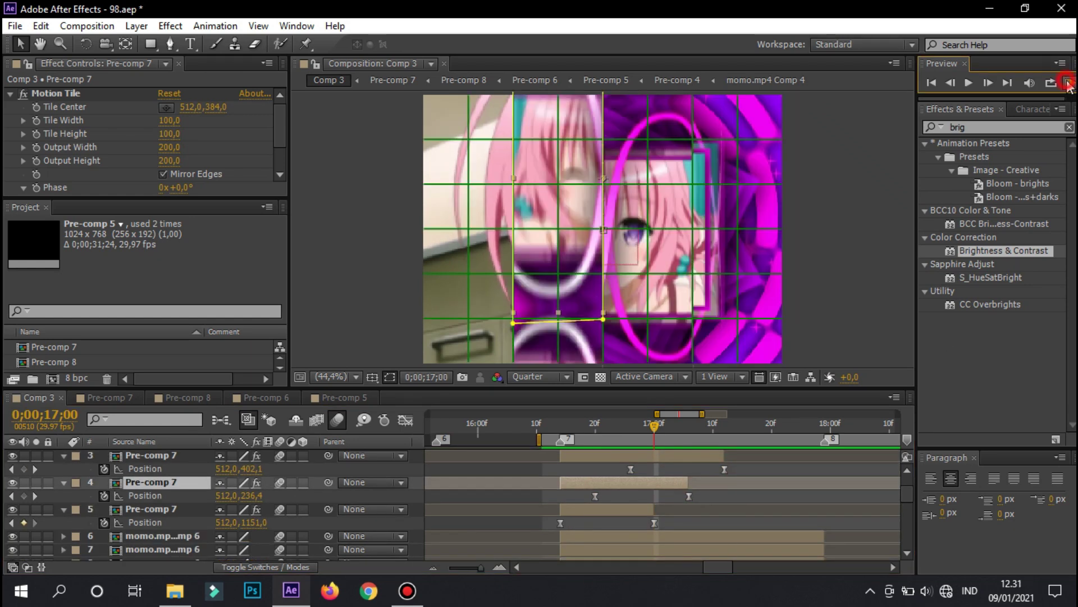
pyautogui.click(659, 486)
pyautogui.scroll(3, 659, 489)
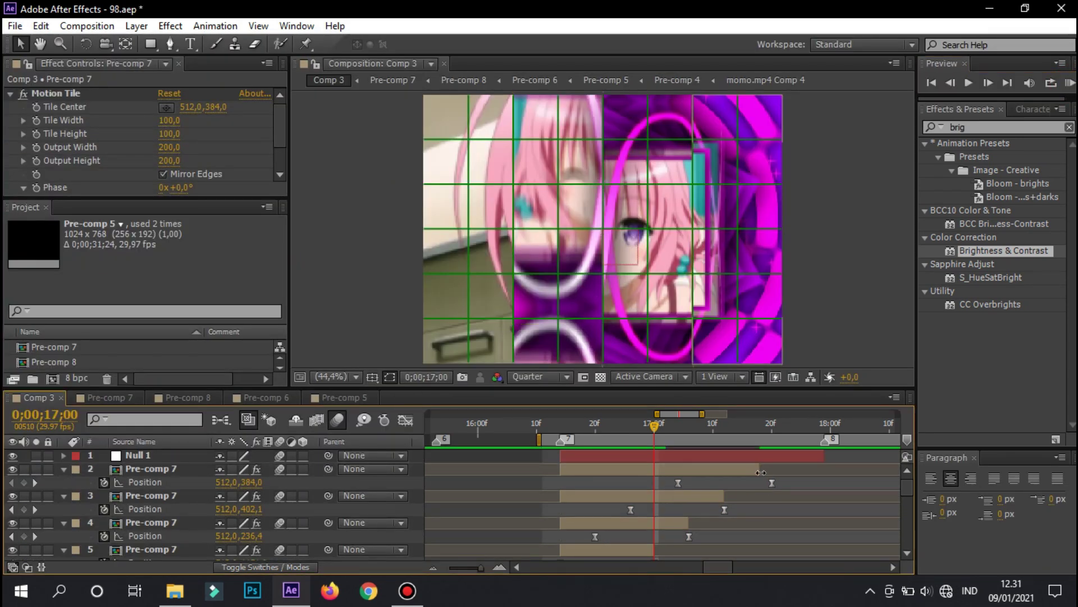
pyautogui.moveTo(678, 482); pyautogui.dragTo(701, 482)
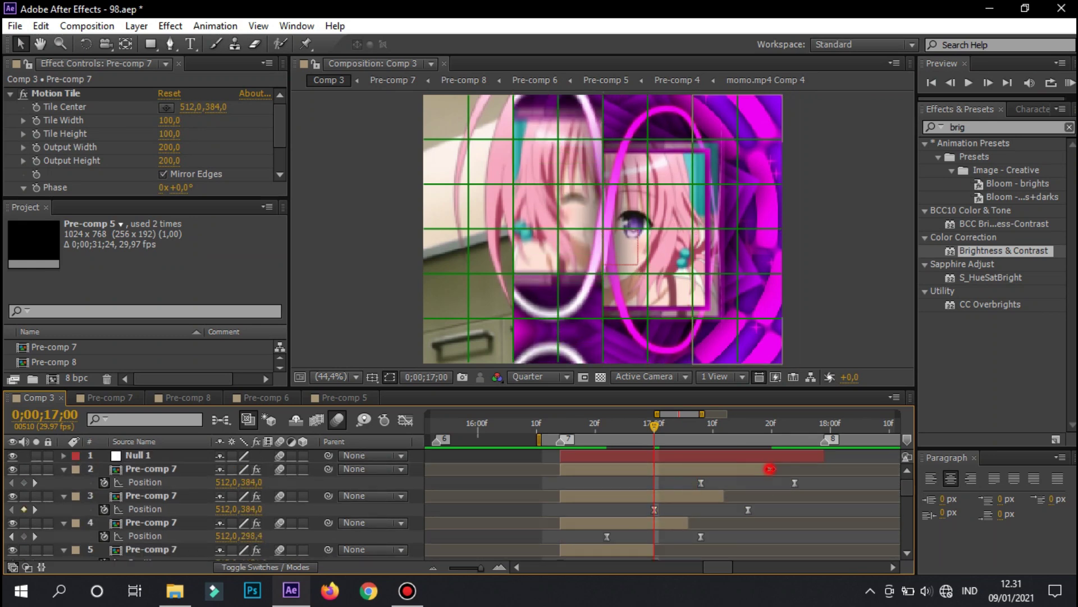
pyautogui.moveTo(643, 509); pyautogui.dragTo(655, 509)
pyautogui.click(1070, 83)
pyautogui.scroll(-5, 656, 481)
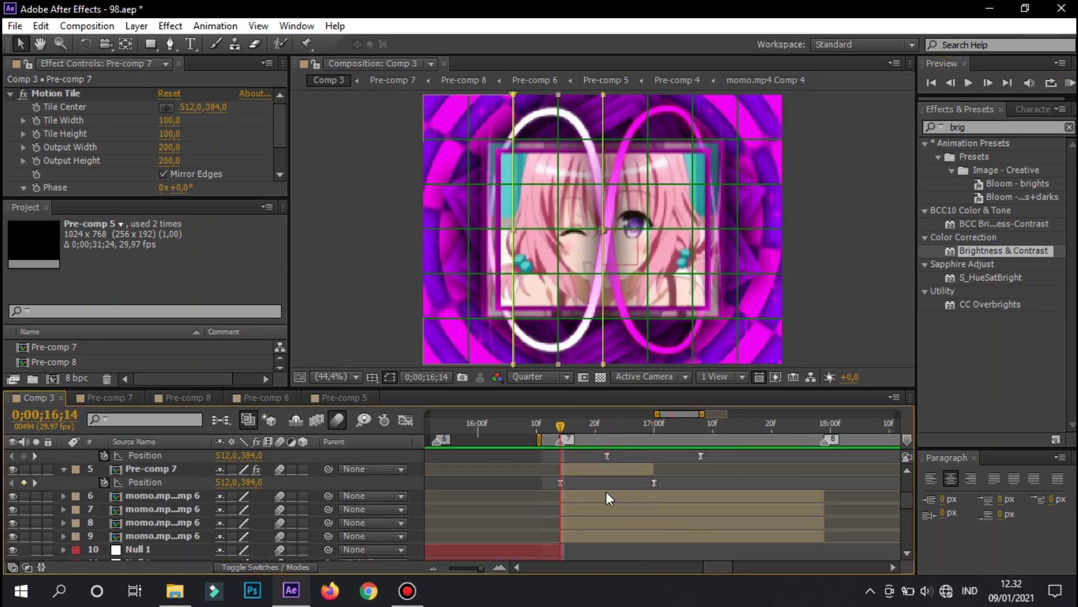
# Keyframe a momo.mp4 Comp 6 strip sliding up above the frame.
pyautogui.click(644, 493)
pyautogui.click(655, 533)
pyautogui.moveTo(672, 549); pyautogui.dragTo(748, 550)
pyautogui.hotkey('shift', 'F3')
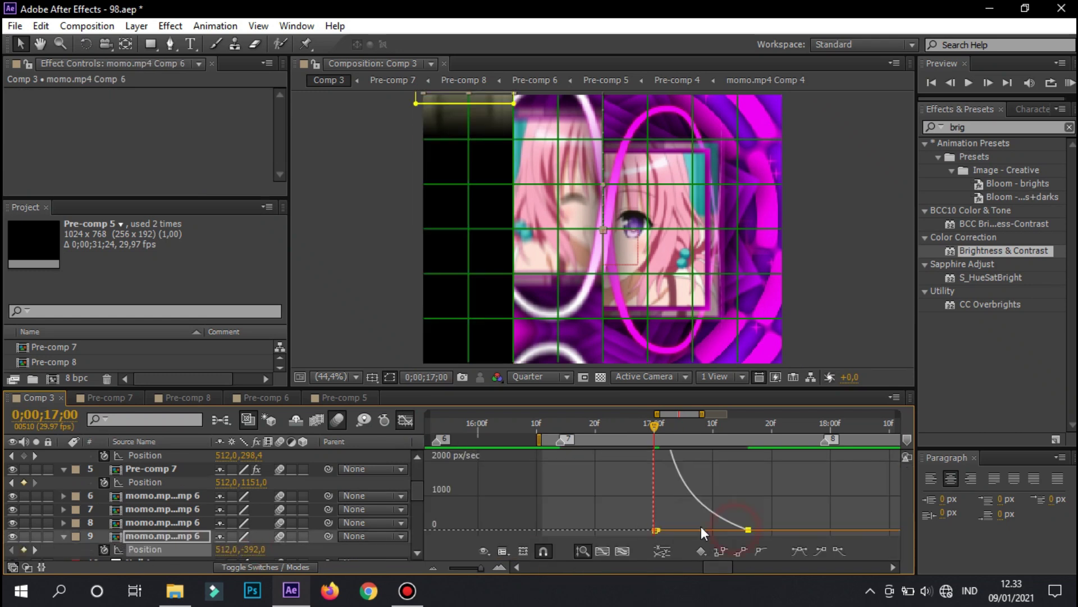
pyautogui.hotkey('shift', 'F3')
pyautogui.click(701, 427)
# Keyframe the next momo.mp4 Comp 6 strip down below the frame to Y 1077 and delay it.
pyautogui.click(146, 522)
pyautogui.hotkey('alt', 'shift', 'p')
pyautogui.moveTo(258, 538); pyautogui.dragTo(304, 538)
pyautogui.moveTo(701, 537); pyautogui.dragTo(681, 545)
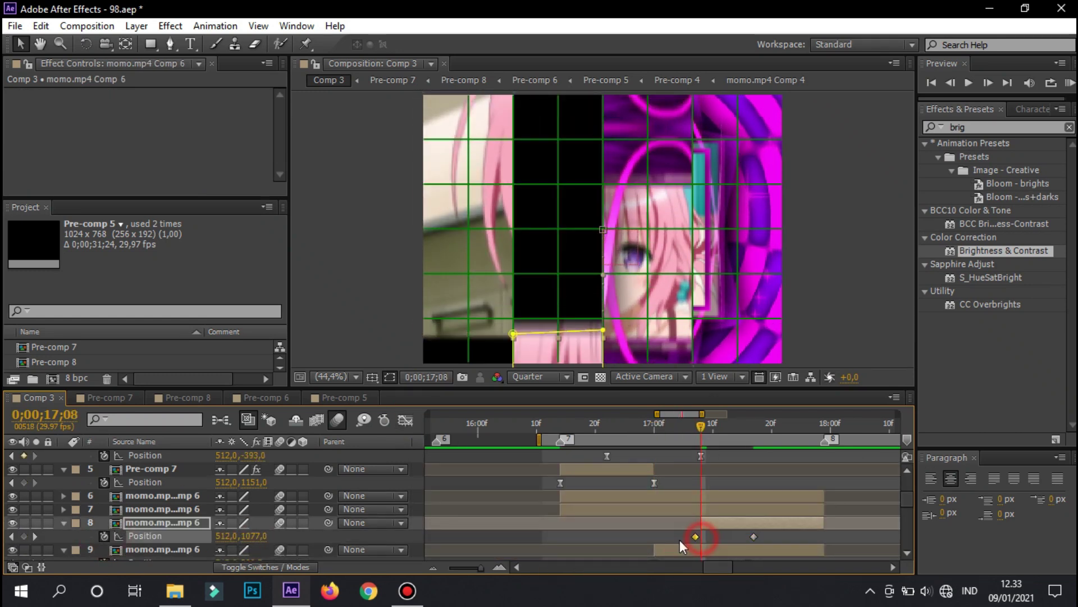
pyautogui.hotkey('shift', 'F3')
pyautogui.hotkey('shift', 'F3')
pyautogui.moveTo(606, 537); pyautogui.dragTo(701, 537)
# Paste the slide keyframes onto the other momo.mp4 Comp 6 strips and shift layer 6's earlier.
pyautogui.click(757, 510)
pyautogui.hotkey('ctrl', 'v')
pyautogui.click(809, 497)
pyautogui.press('k')
pyautogui.hotkey('ctrl', 'v')
pyautogui.moveTo(794, 509); pyautogui.dragTo(731, 510)
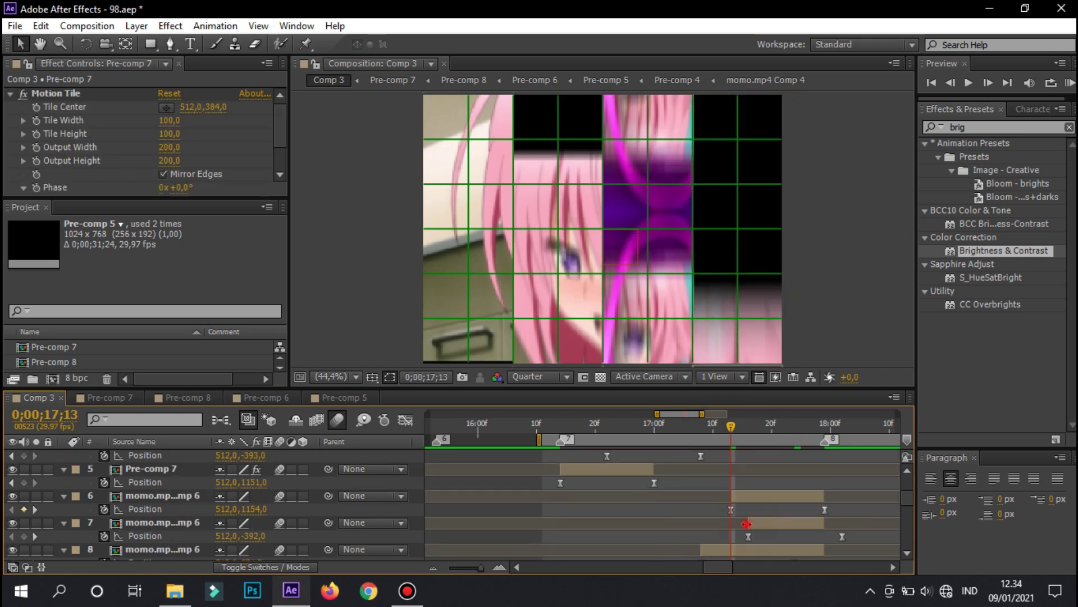
# Retime the slide keyframes on layers 5 and 7 so they follow the Pre-comp 7 strips.
pyautogui.click(841, 537)
pyautogui.scroll(3, 786, 527)
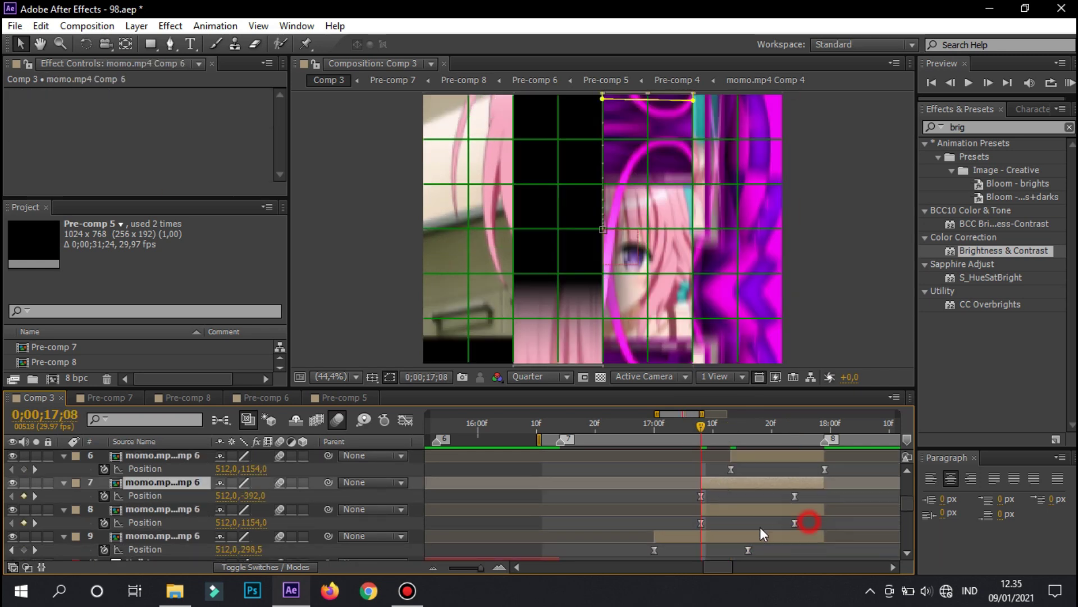
pyautogui.click(704, 514)
pyautogui.scroll(-3, 674, 511)
pyautogui.moveTo(747, 507); pyautogui.dragTo(646, 505)
pyautogui.scroll(3, 685, 490)
pyautogui.click(642, 522)
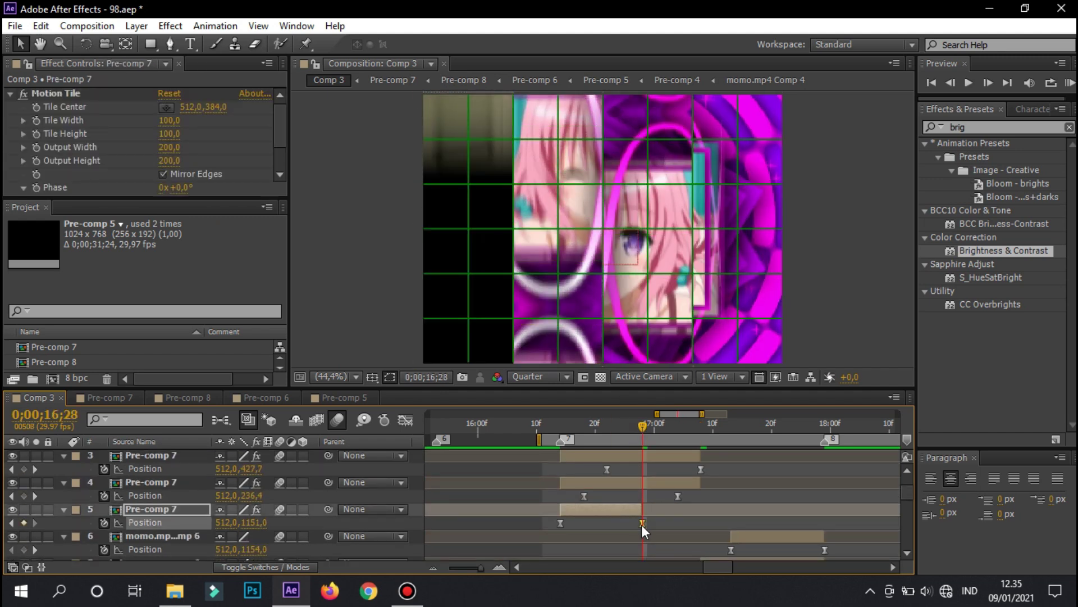
pyautogui.scroll(-1, 643, 527)
# Save the project and set the Motion Tile output width and height to 300.
pyautogui.hotkey('ctrl', 's')
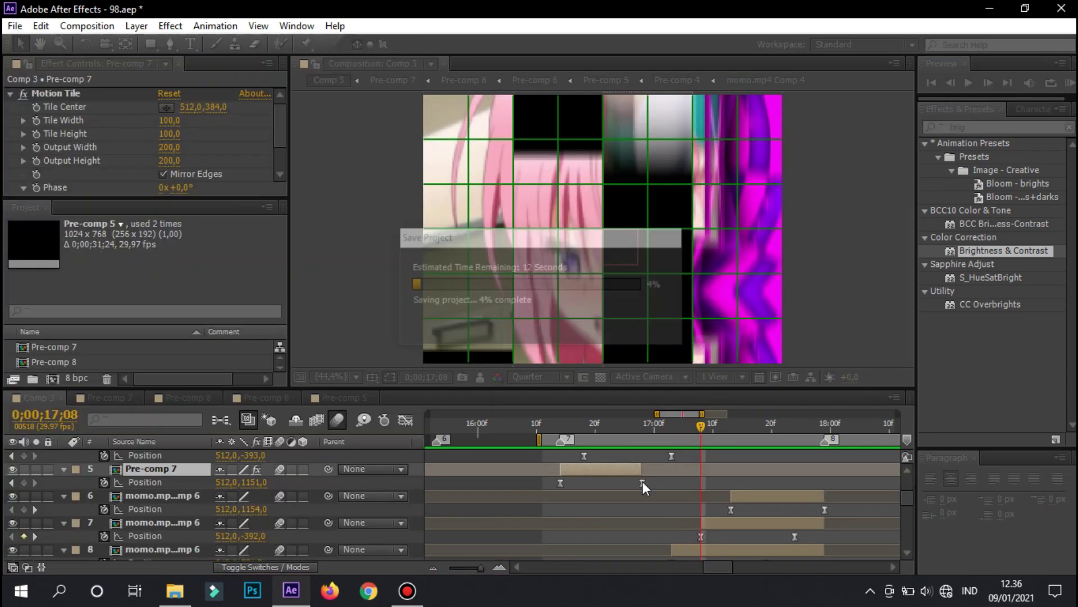
pyautogui.click(636, 427)
pyautogui.scroll(1, 636, 483)
pyautogui.click(169, 146)
pyautogui.write('300')
pyautogui.press('Tab')
pyautogui.write('30')
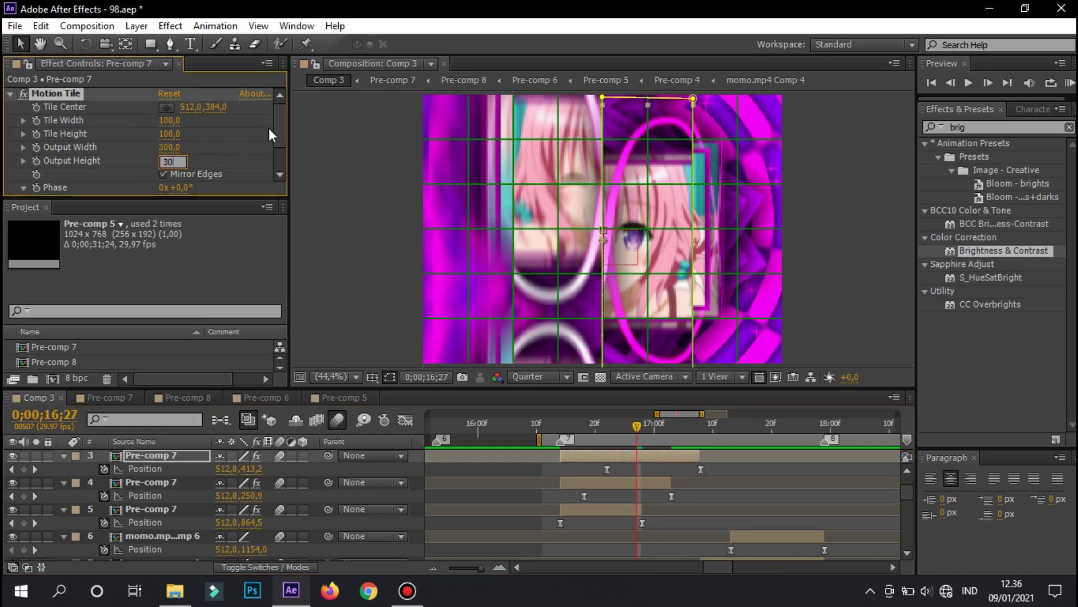
pyautogui.write('0')
pyautogui.press('Return')
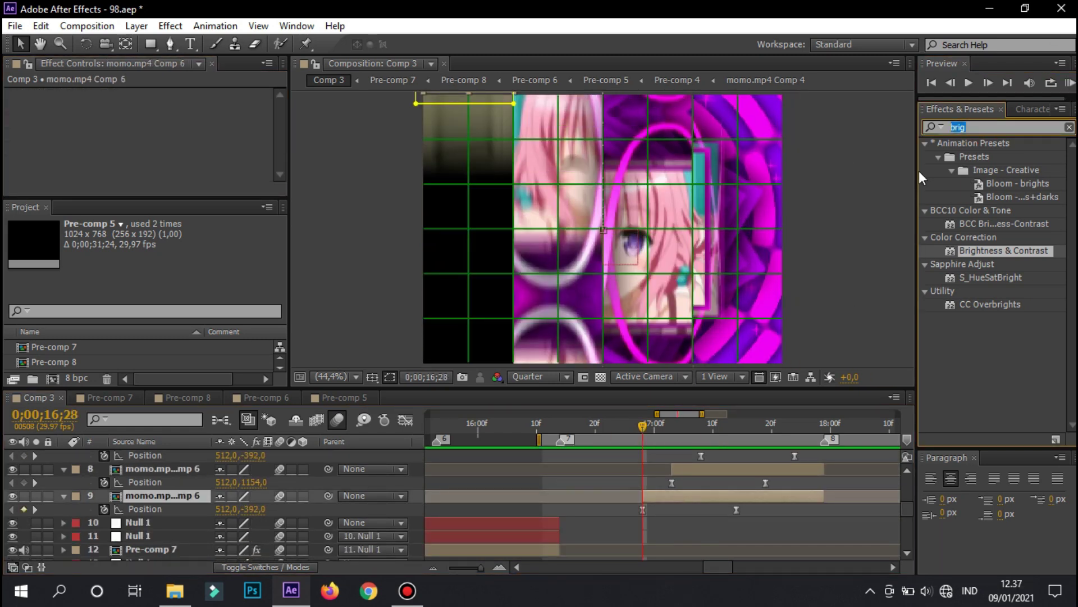
# Apply Motion Tile to the momo clip layer, preview the tiled section, and create a new solid.
pyautogui.write('motio')
pyautogui.moveTo(982, 397); pyautogui.dragTo(807, 469)
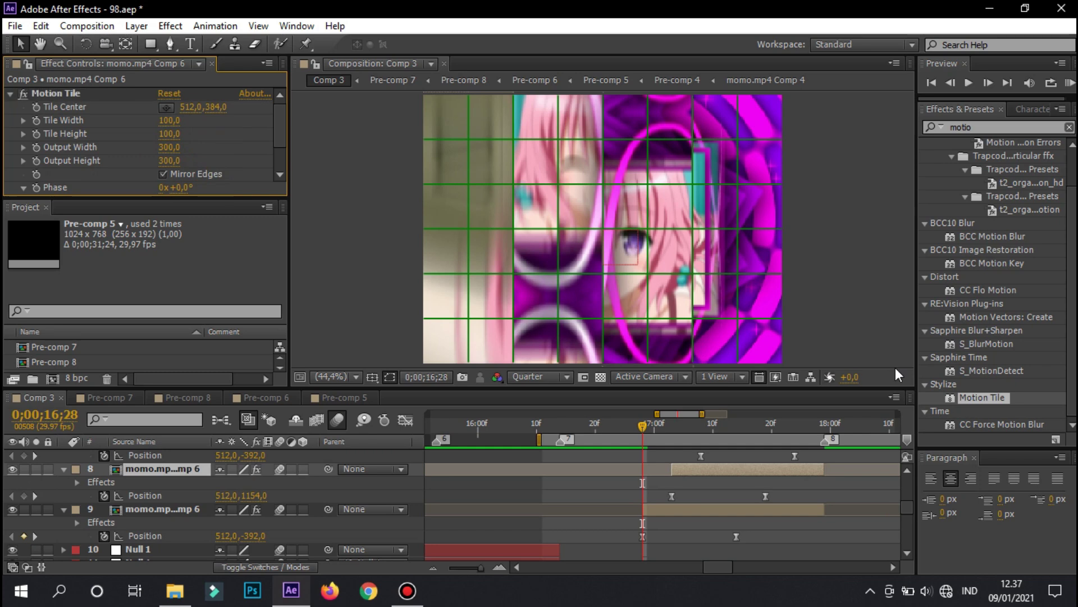
pyautogui.scroll(4, 766, 524)
pyautogui.click(766, 525)
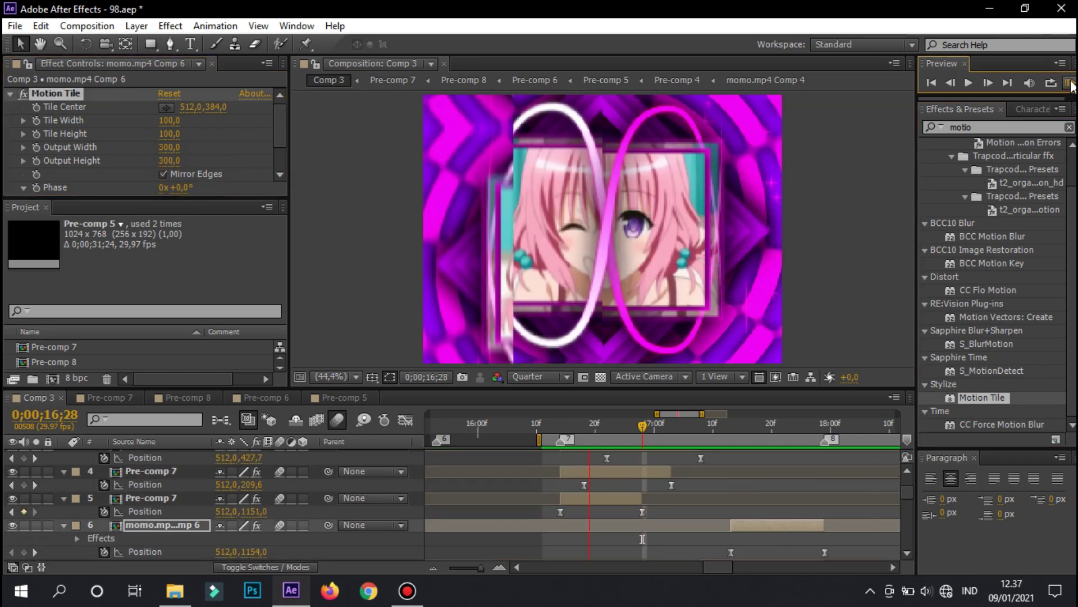
pyautogui.click(1069, 83)
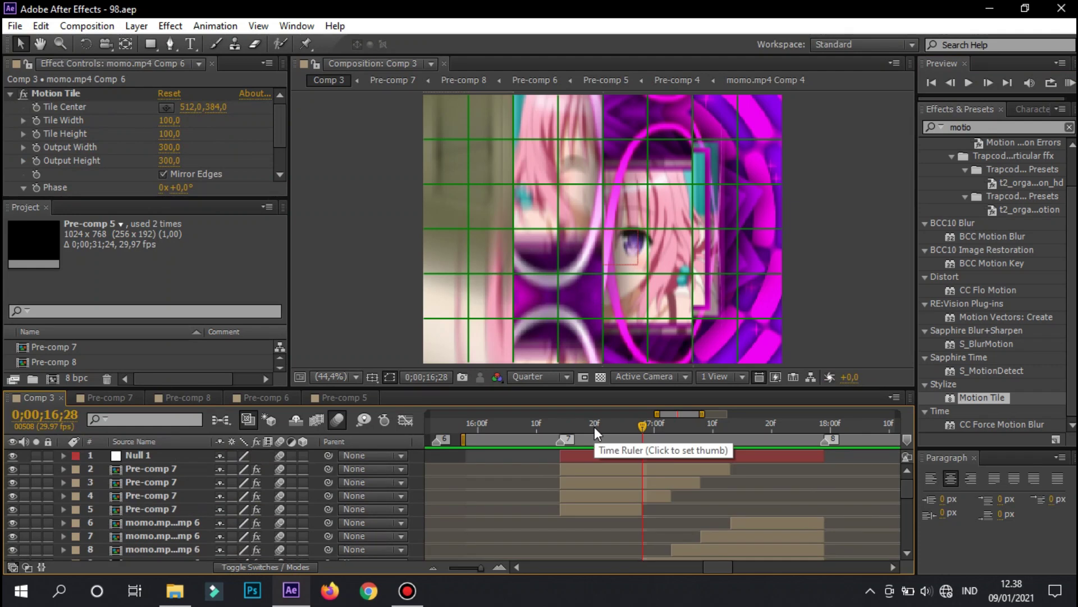
pyautogui.hotkey('ctrl', 'y')
# Add the magenta solid, mask a vertical line on it, and apply 3D Stroke (Thickness 15) and Glow.
pyautogui.click(570, 440)
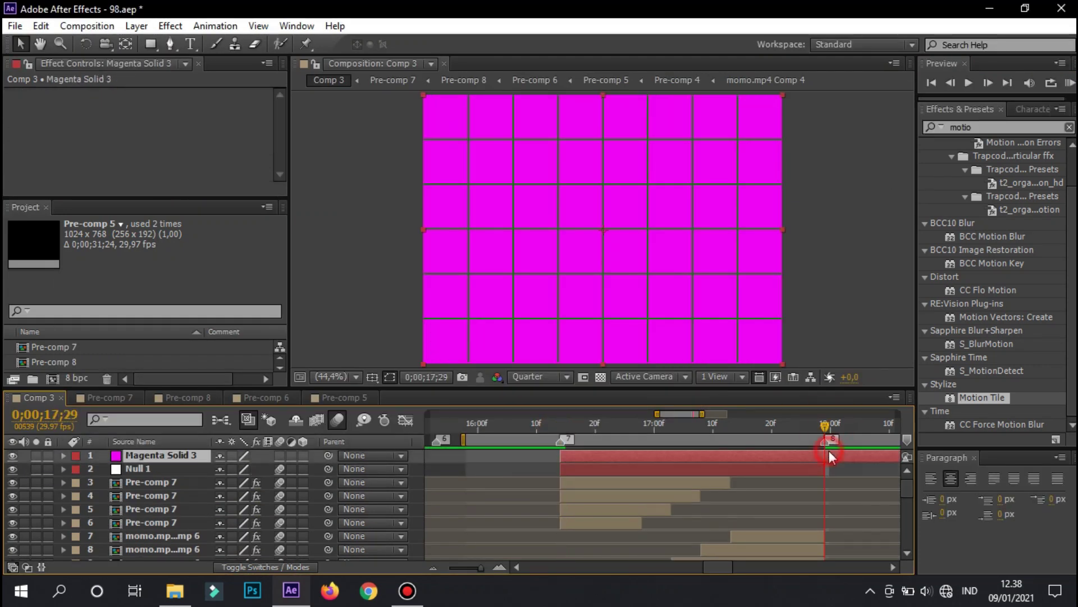
pyautogui.click(603, 94)
pyautogui.click(602, 364)
pyautogui.write('3d str')
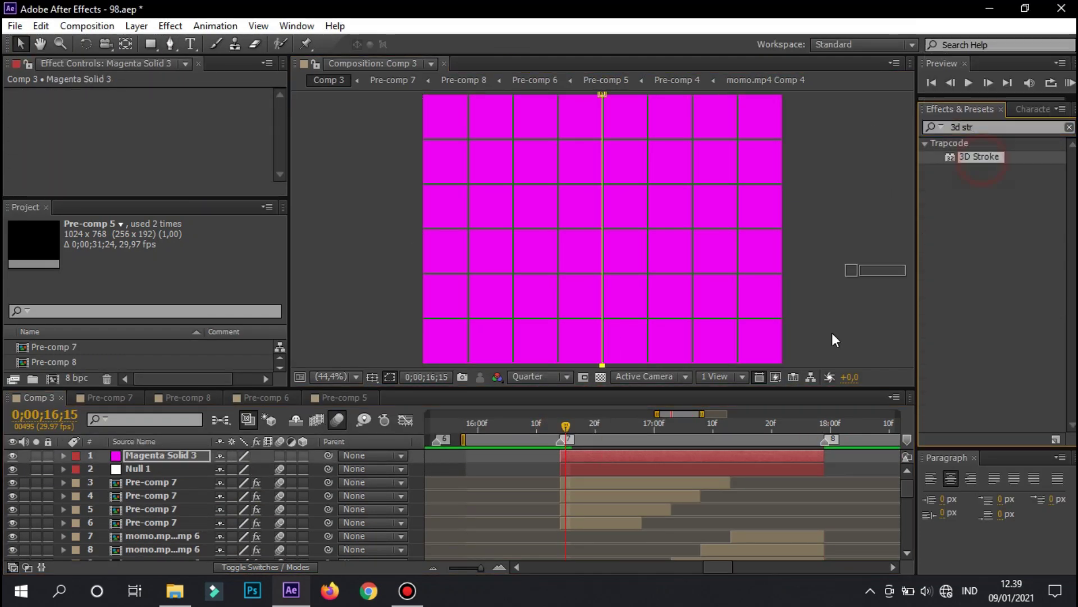
pyautogui.doubleClick(979, 157)
pyautogui.click(171, 140)
pyautogui.write('15')
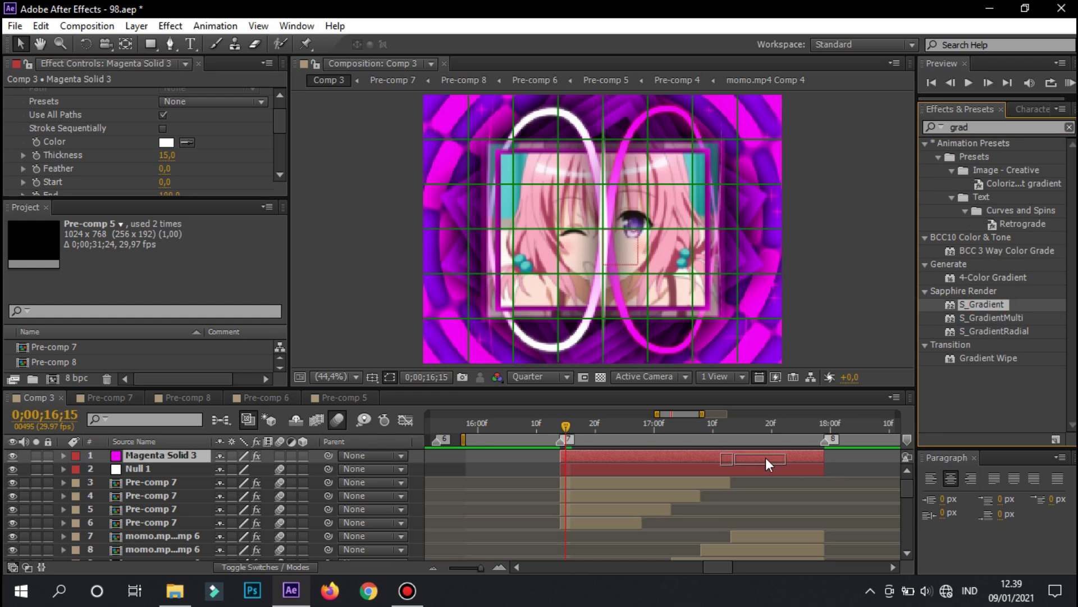
pyautogui.write('glow')
pyautogui.doubleClick(970, 398)
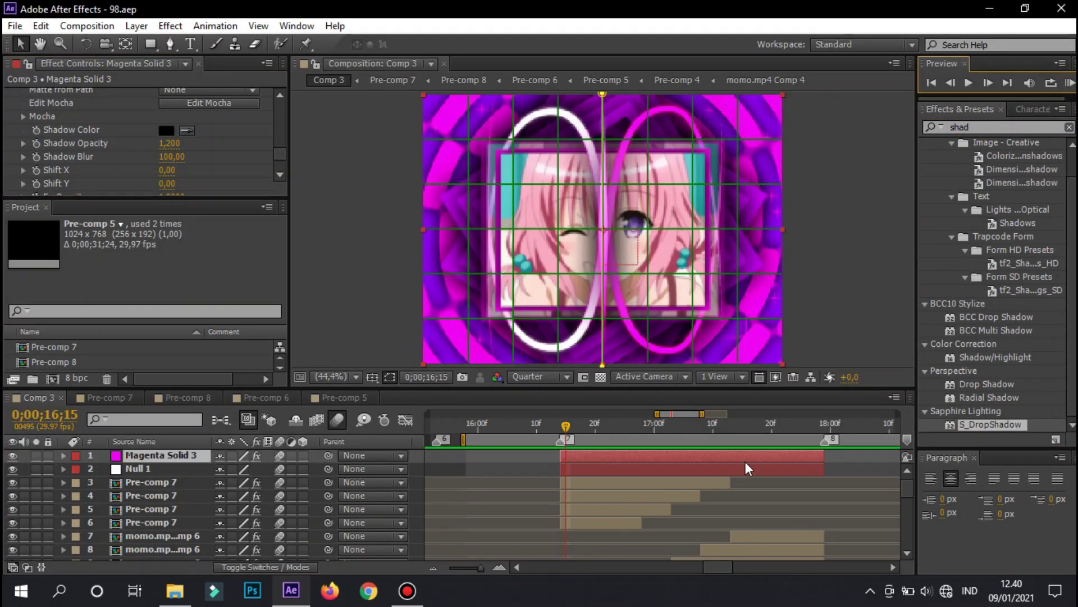
# Move the stroke layer below the null and keyframe its Offset for the wipe.
pyautogui.hotkey('ctrl', '[')
pyautogui.scroll(2, 178, 141)
pyautogui.press('Return')
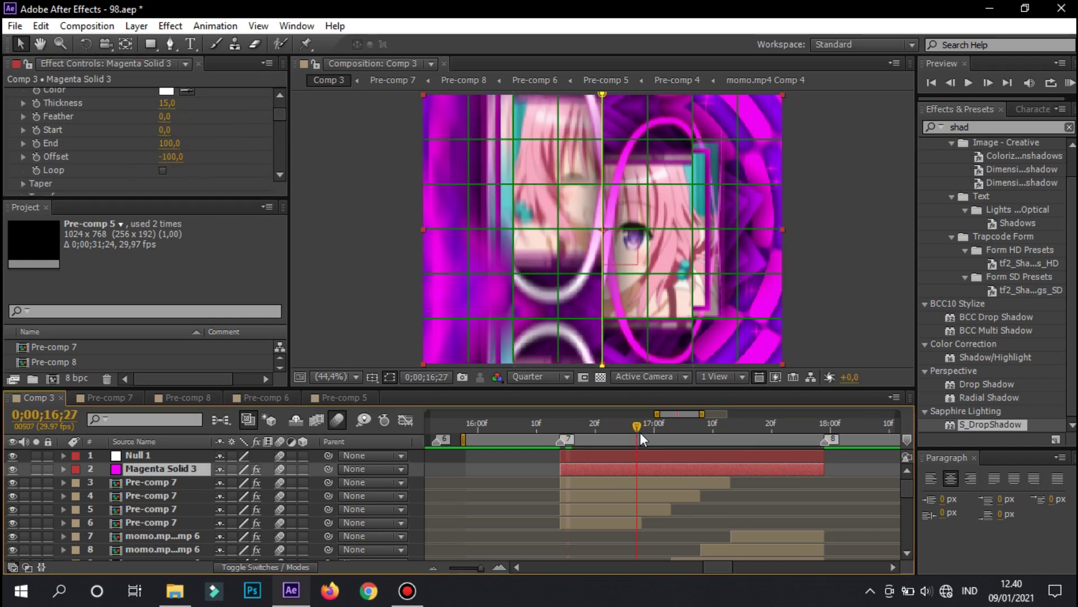
pyautogui.moveTo(639, 432); pyautogui.dragTo(717, 424)
# Duplicate the animated stroke layer into copies shifted later in time, previewing the wipe.
pyautogui.hotkey('ctrl', 'd')
pyautogui.press('p')
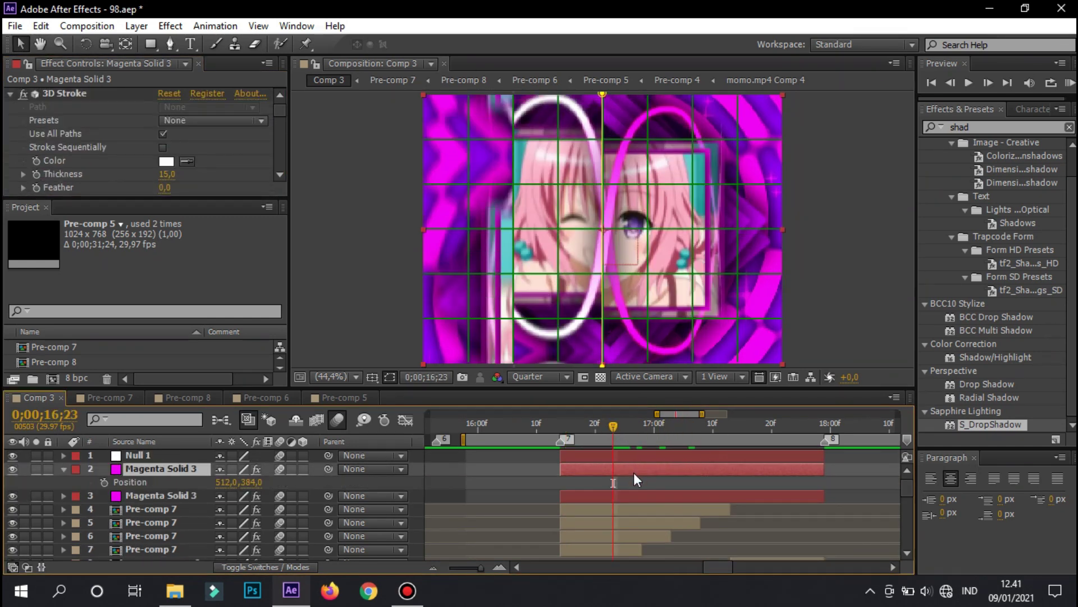
pyautogui.click(606, 427)
pyautogui.press('u')
pyautogui.moveTo(621, 497)
pyautogui.mouseDown()
pyautogui.moveTo(568, 504)
pyautogui.moveTo(672, 496)
pyautogui.mouseUp()
pyautogui.press('space')
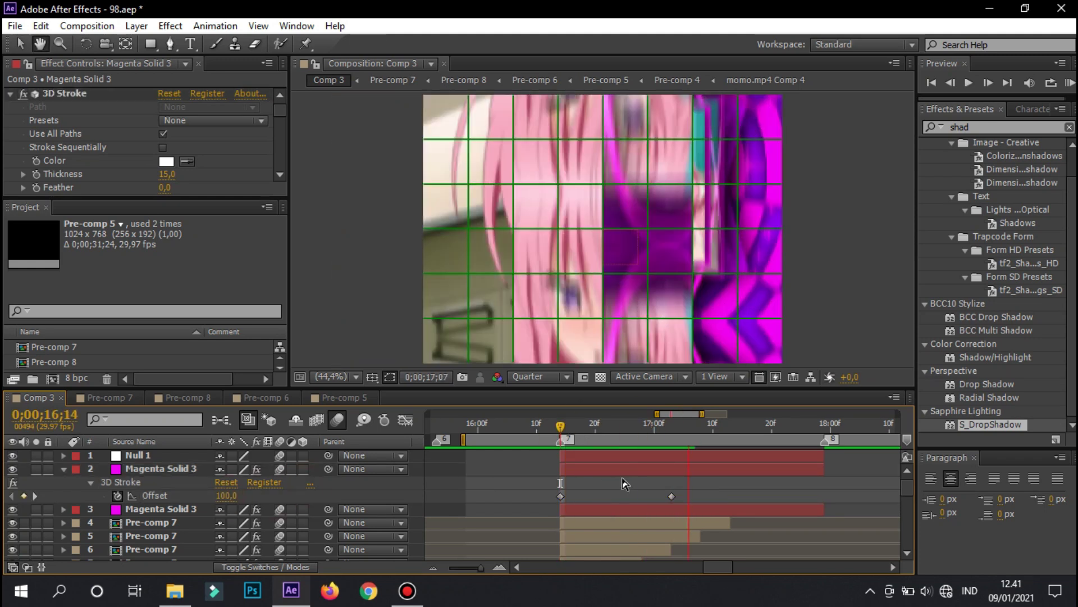
pyautogui.hotkey('ctrl', '[')
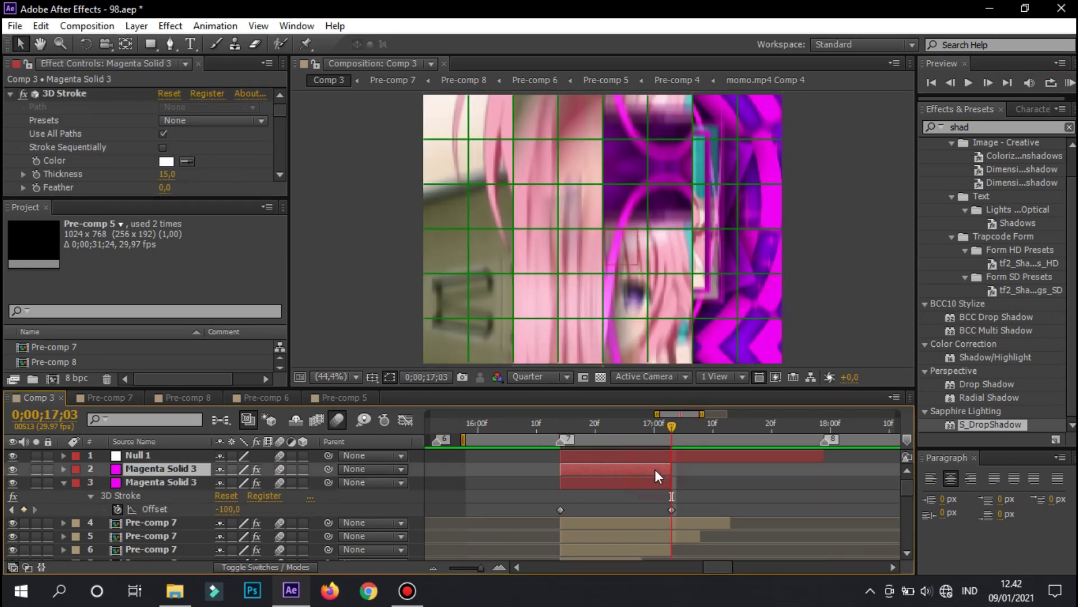
pyautogui.moveTo(655, 469); pyautogui.dragTo(708, 470)
pyautogui.press('u')
pyautogui.press('u')
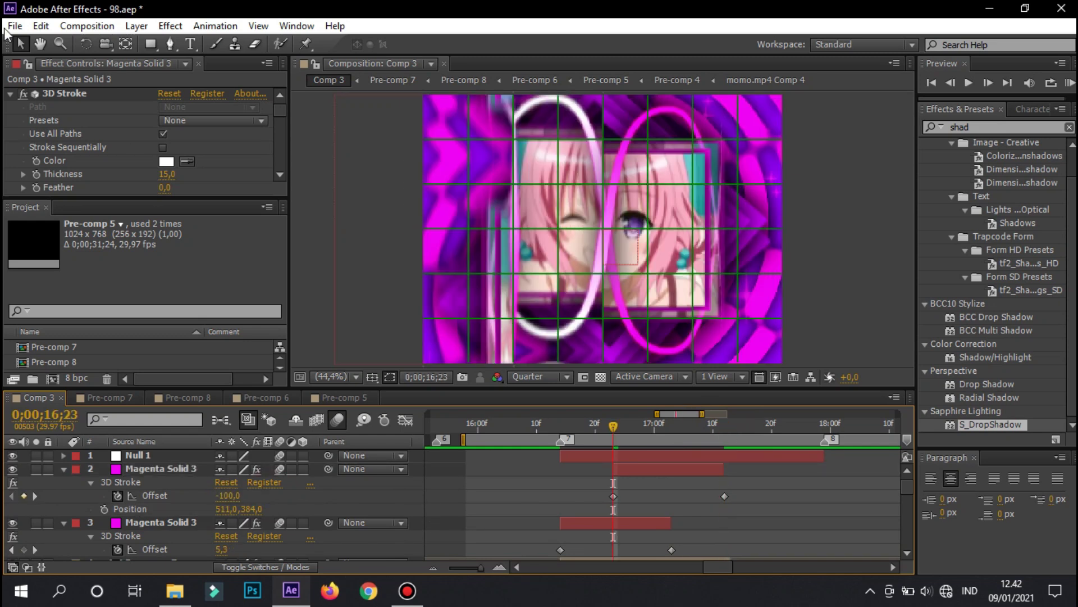
pyautogui.hotkey('ctrl', 'd')
# Slide the newest stroke copy later, set its Position at 17;19, preview, and save.
pyautogui.moveTo(646, 483); pyautogui.dragTo(758, 483)
pyautogui.click(765, 433)
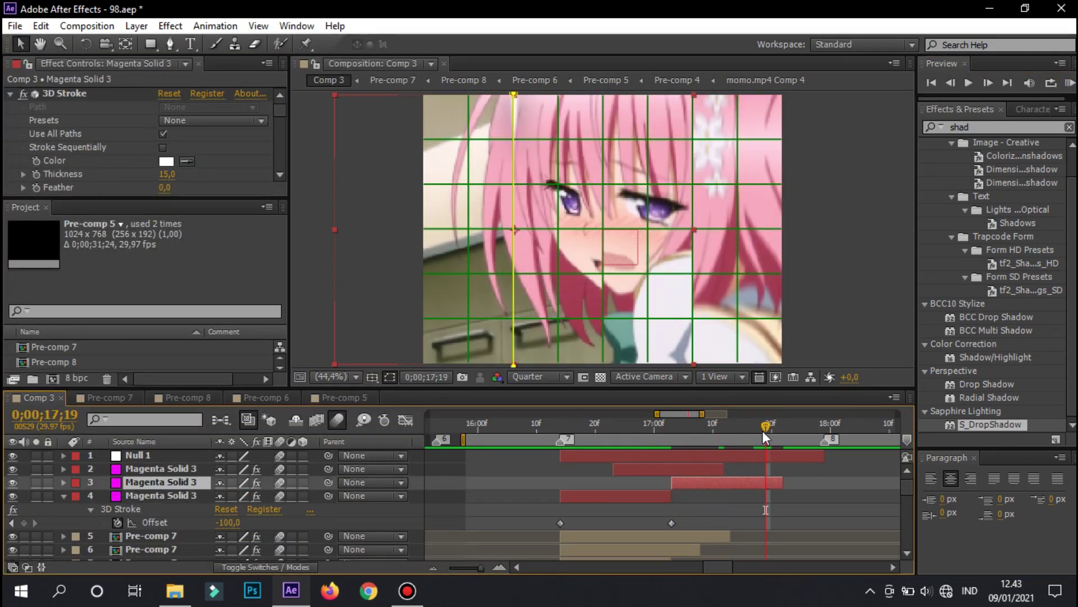
pyautogui.hotkey('alt', 'shift', 'p')
pyautogui.click(1070, 83)
pyautogui.press('j')
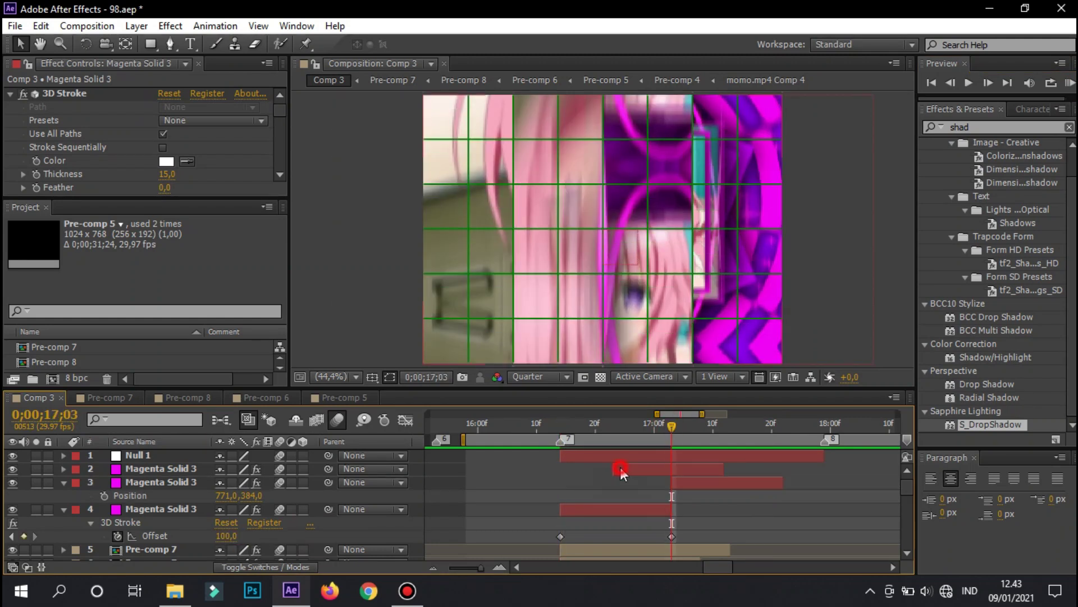
pyautogui.press('u')
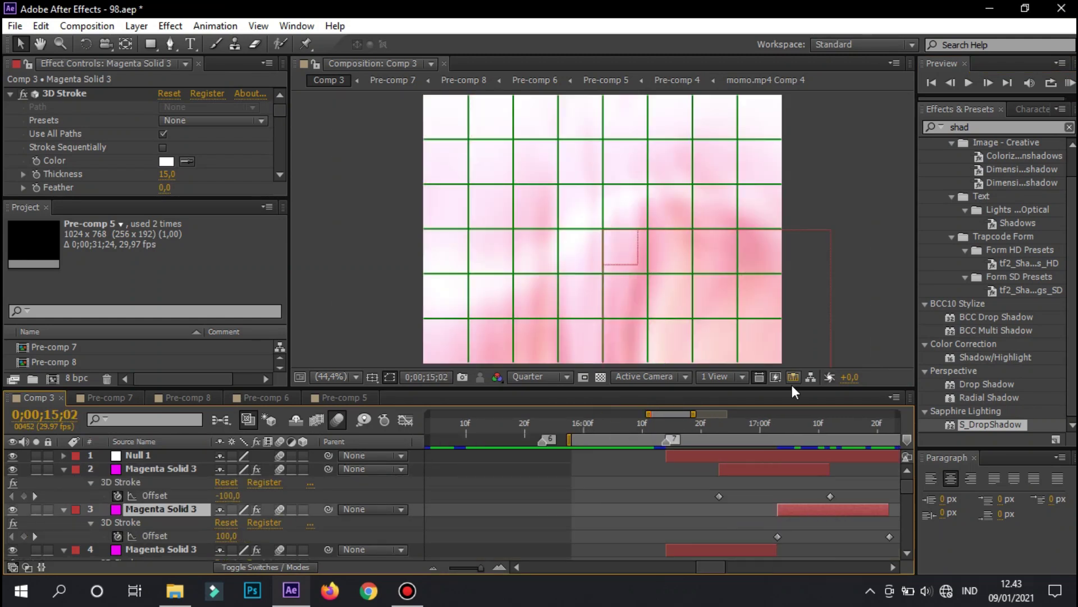
pyautogui.hotkey('ctrl', 's')
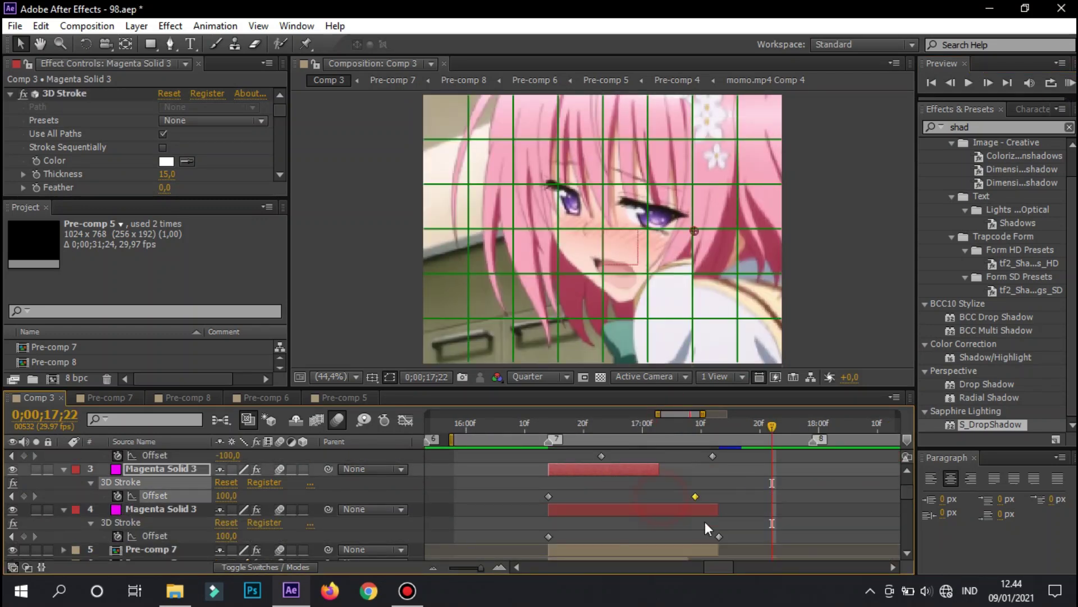
# Trim the fourth stroke layer, reverse its Offset (100 / -100), preview, and nest the strokes as Pre-comp 9.
pyautogui.moveTo(717, 473); pyautogui.dragTo(695, 474)
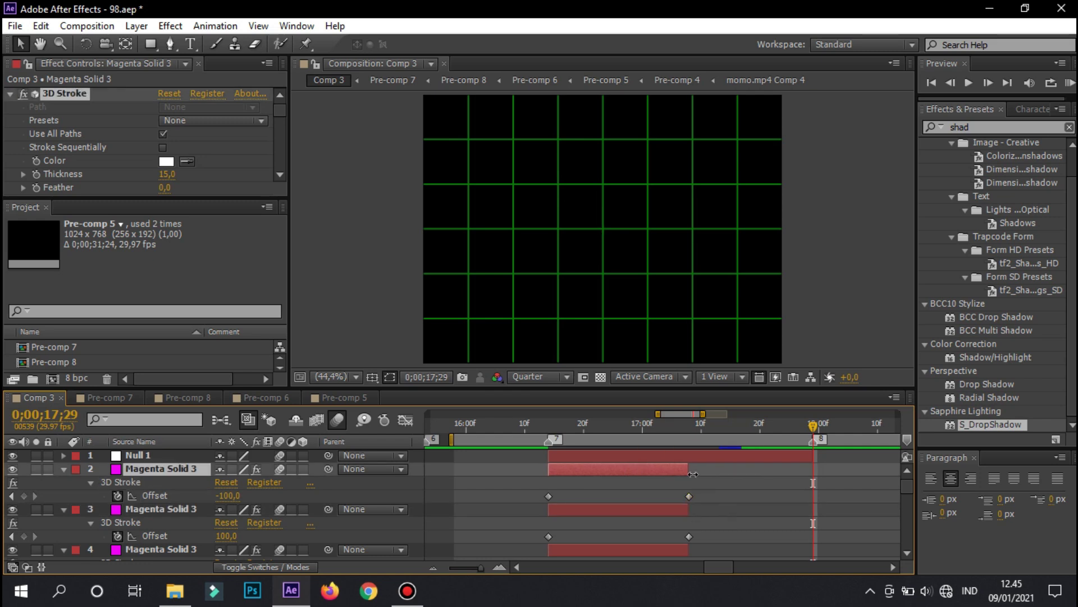
pyautogui.click(1070, 83)
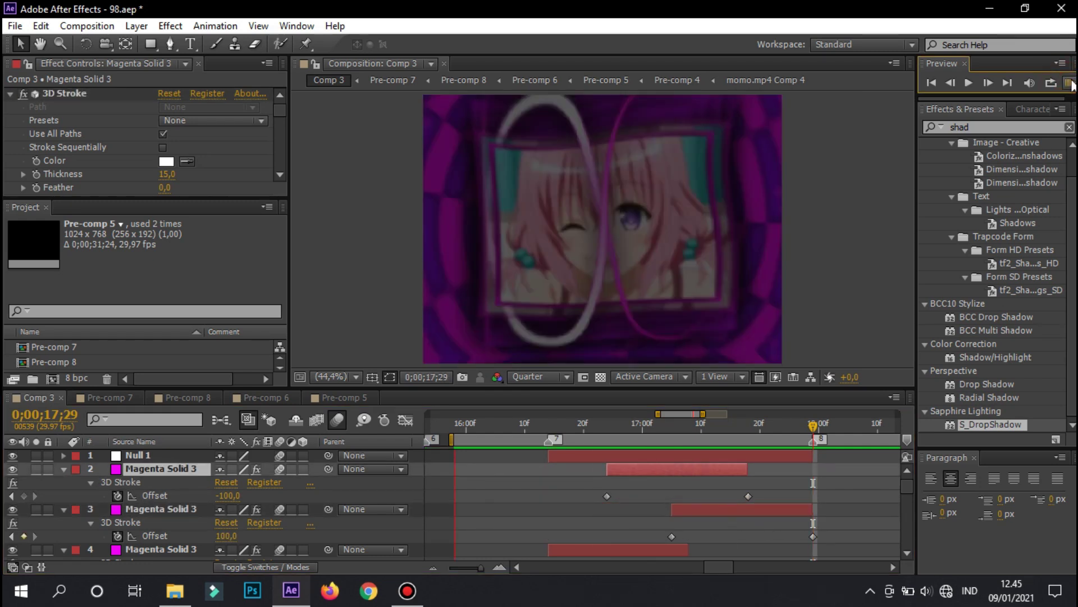
pyautogui.click(223, 495)
pyautogui.scroll(3, 223, 494)
pyautogui.press('KP_0')
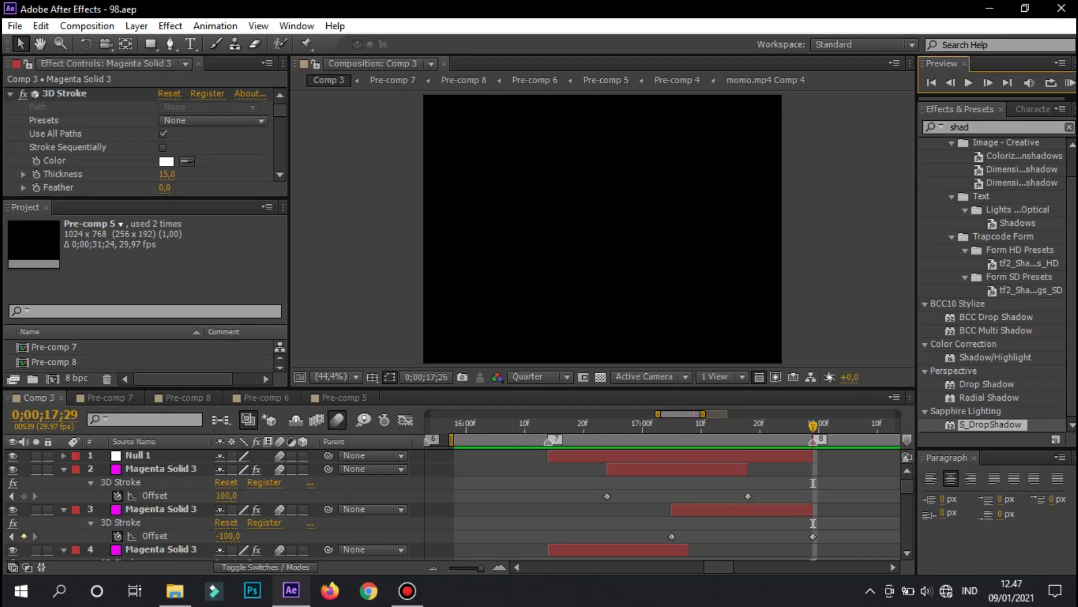
pyautogui.scroll(-3, 455, 466)
pyautogui.press('KP_0')
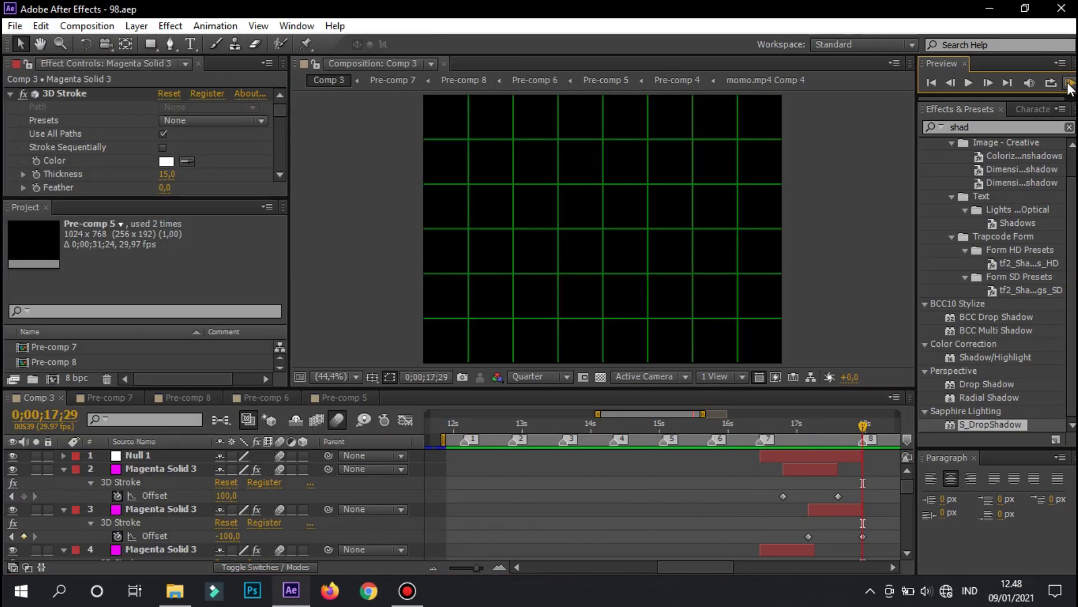
pyautogui.hotkey('ctrl', 'z')
pyautogui.hotkey('ctrl', 'z')
# Parent the layer to a new top null and give the null's Scale keyframes a steep speed ramp.
pyautogui.scroll(3, 571, 435)
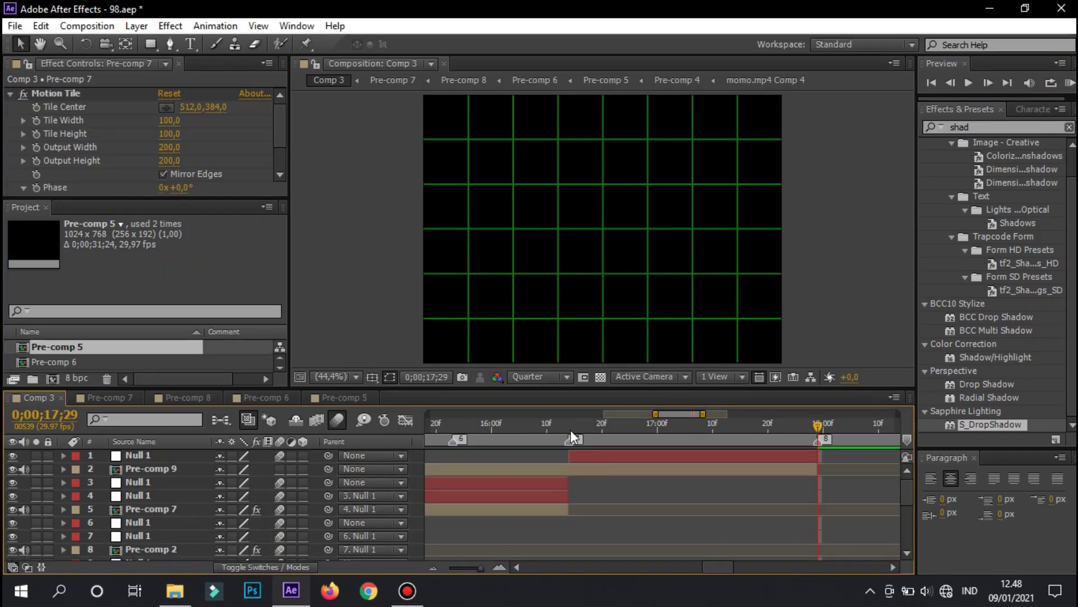
pyautogui.hotkey('ctrl', 'z')
pyautogui.moveTo(682, 414); pyautogui.dragTo(664, 417)
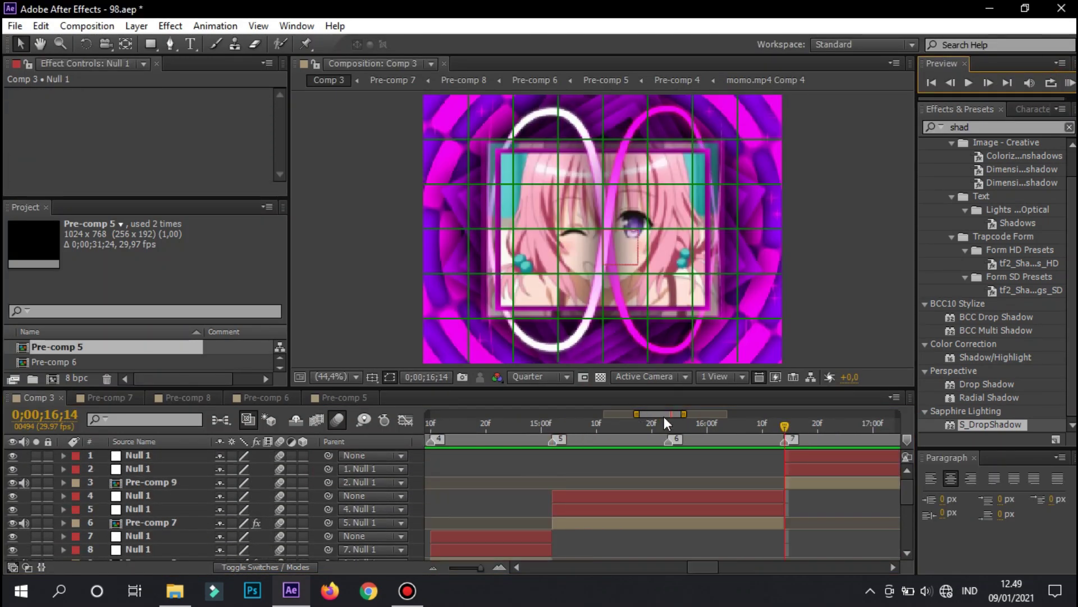
pyautogui.hotkey('ctrl', 'z')
pyautogui.click(660, 426)
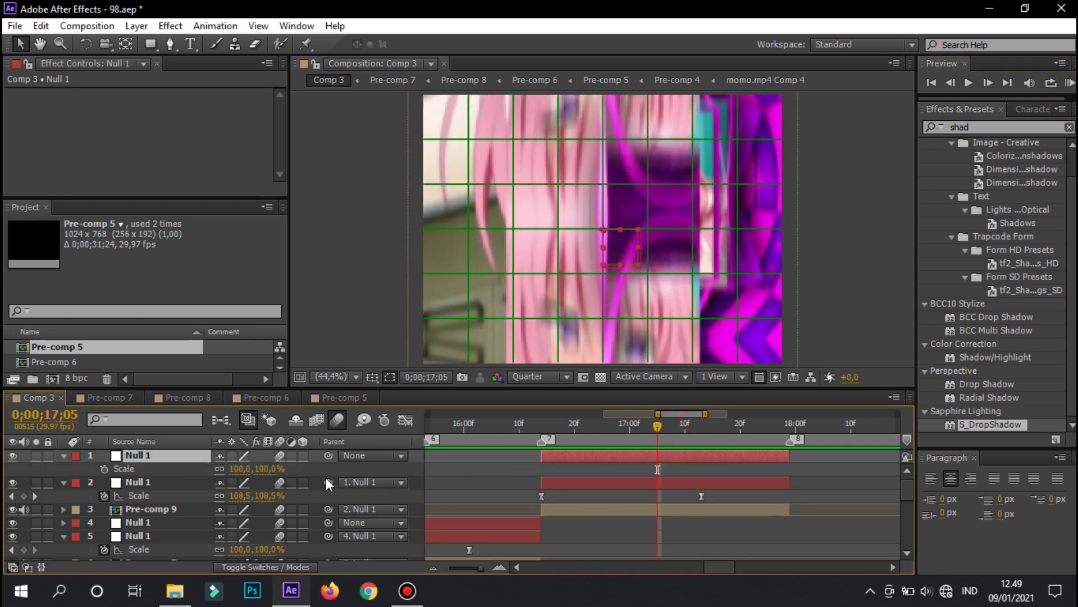
pyautogui.hotkey('shift', 'F3')
pyautogui.moveTo(787, 533); pyautogui.dragTo(787, 451)
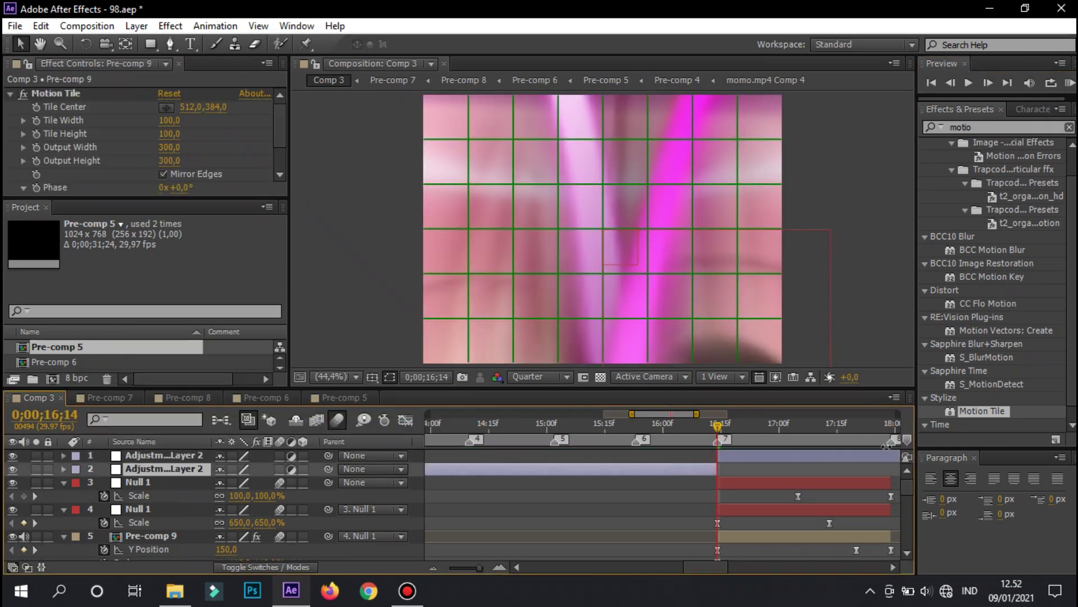
# Delete the extra adjustment layer, then apply the SHAKE J preset and Motion Tile to the adjustment layer.
pyautogui.press('Delete')
pyautogui.click(988, 127)
pyautogui.write('shak')
pyautogui.moveTo(1002, 209); pyautogui.dragTo(802, 458)
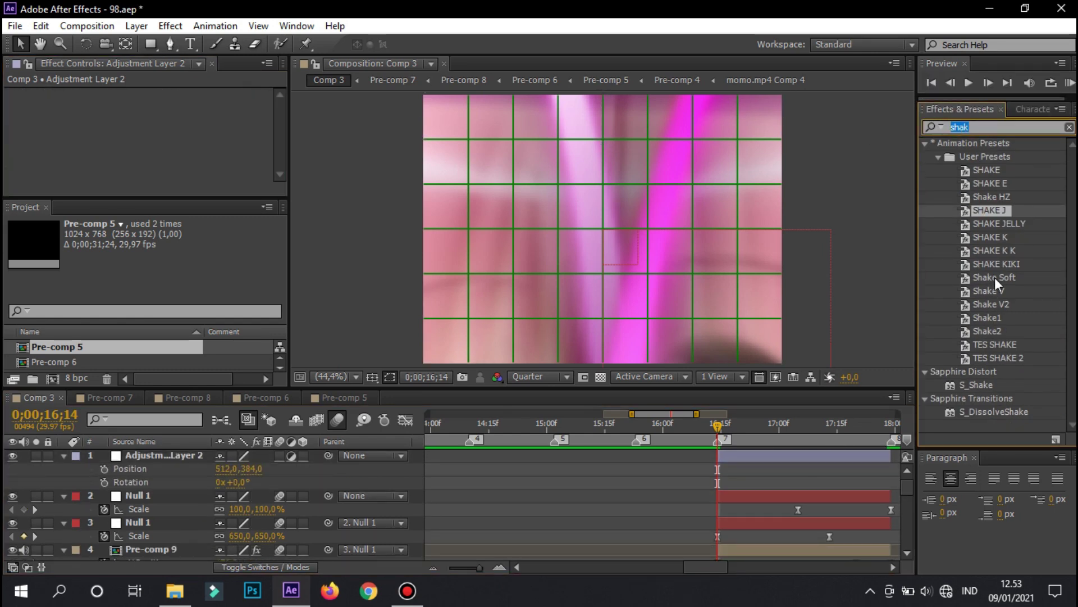
pyautogui.write('mot')
pyautogui.moveTo(983, 397); pyautogui.dragTo(167, 162)
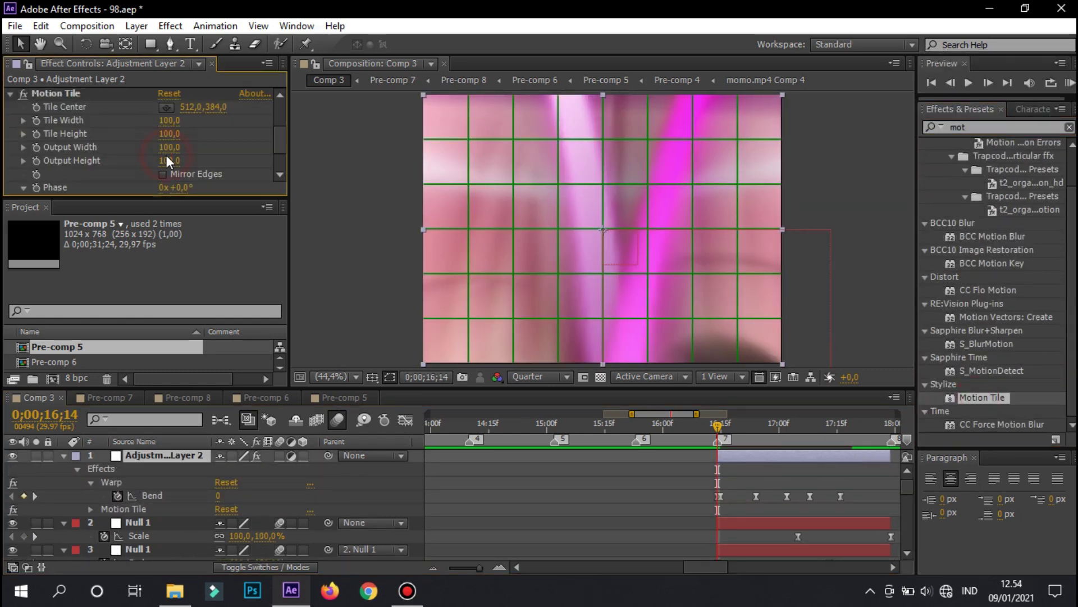
# Shift the last two Bend keyframes later and preview the shake with the warp.
pyautogui.moveTo(822, 510); pyautogui.dragTo(837, 512)
pyautogui.click(1069, 83)
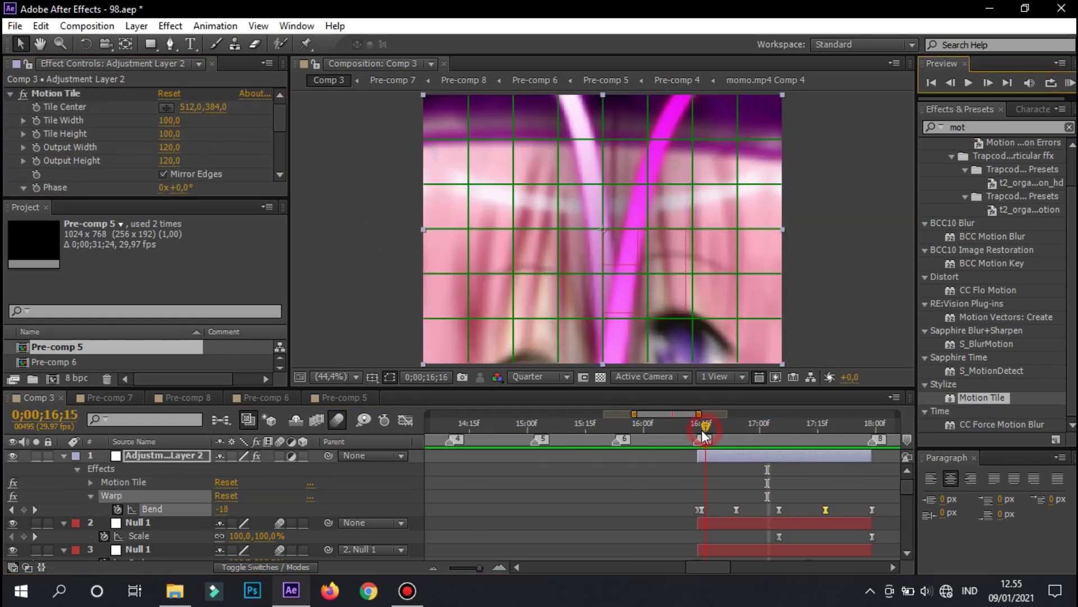
pyautogui.moveTo(702, 429); pyautogui.dragTo(778, 472)
pyautogui.click(1069, 83)
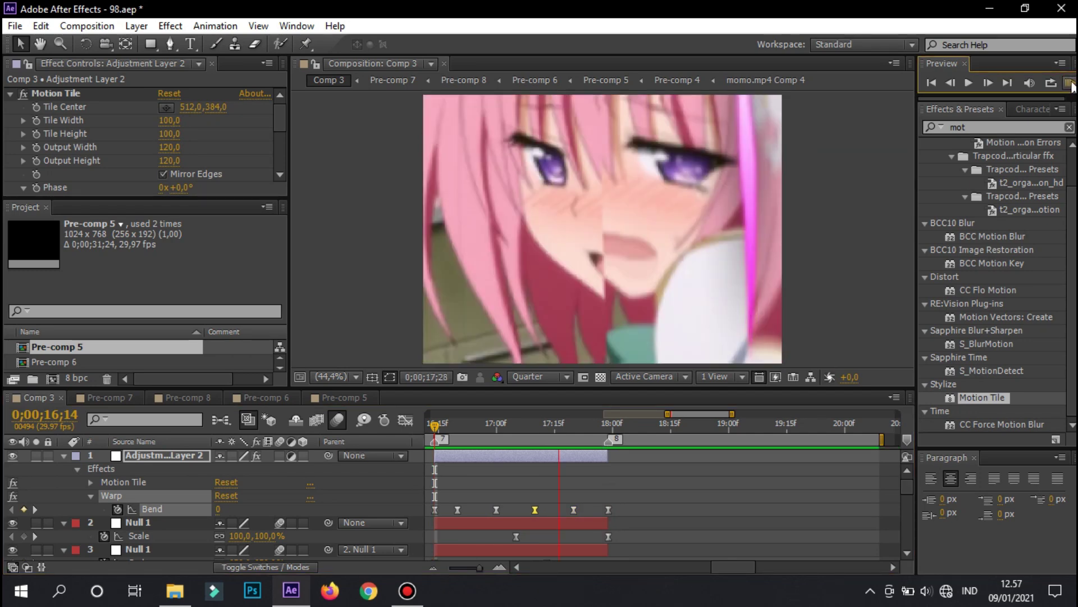
# Set the Bend value to 15 at the 17;00 keyframe and preview it.
pyautogui.click(484, 432)
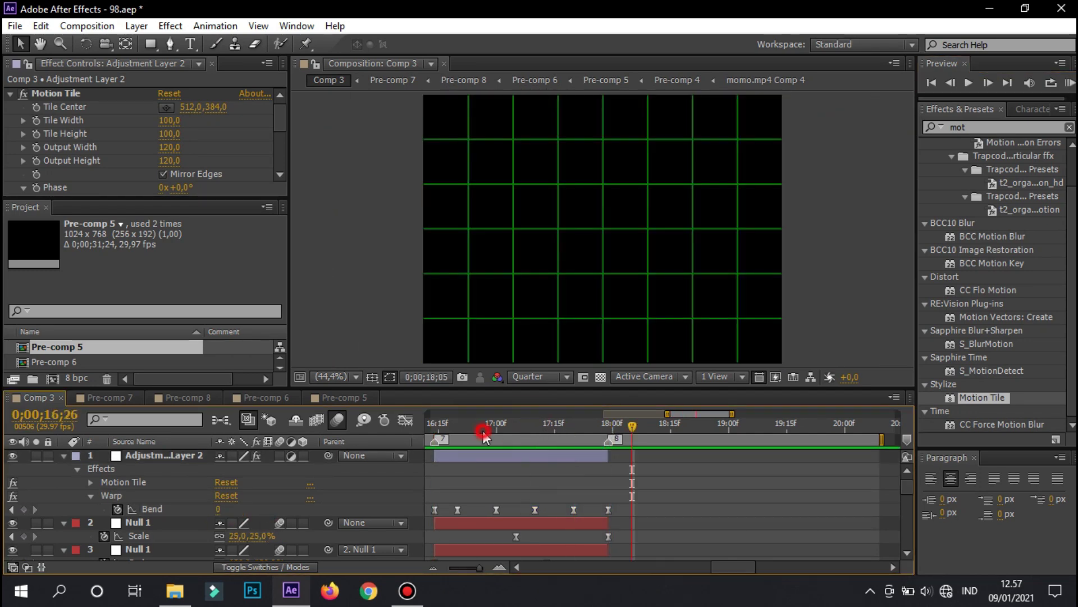
pyautogui.moveTo(484, 435); pyautogui.dragTo(496, 427)
pyautogui.click(218, 509)
pyautogui.write('15')
pyautogui.press('Return')
pyautogui.press('KP_0')
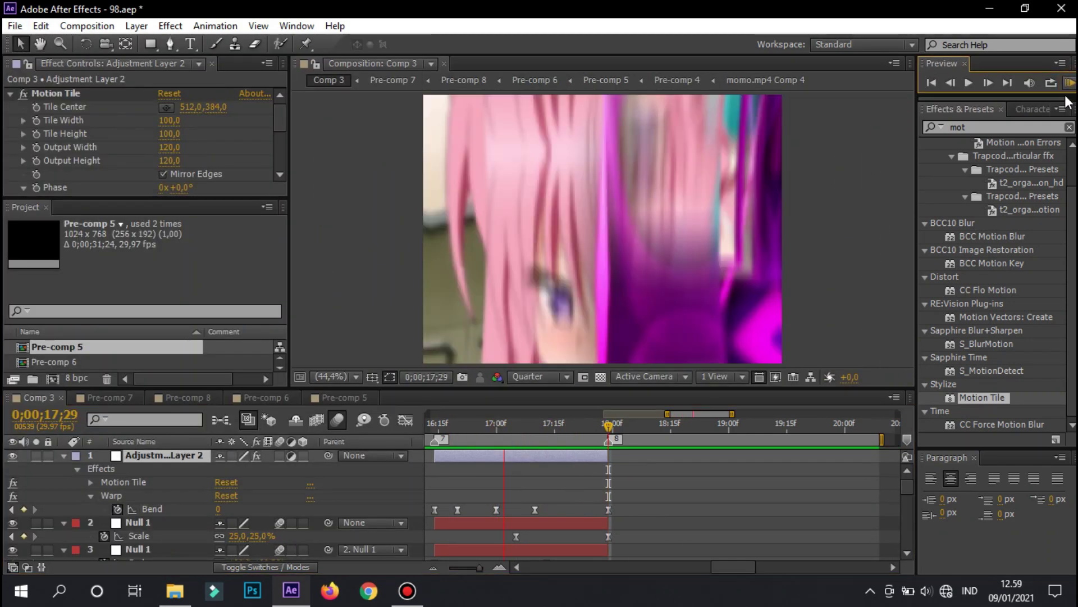
# Retime the Bend keyframes, preview the result, and save the project.
pyautogui.click(470, 510)
pyautogui.moveTo(499, 431); pyautogui.dragTo(577, 434)
pyautogui.click(1070, 84)
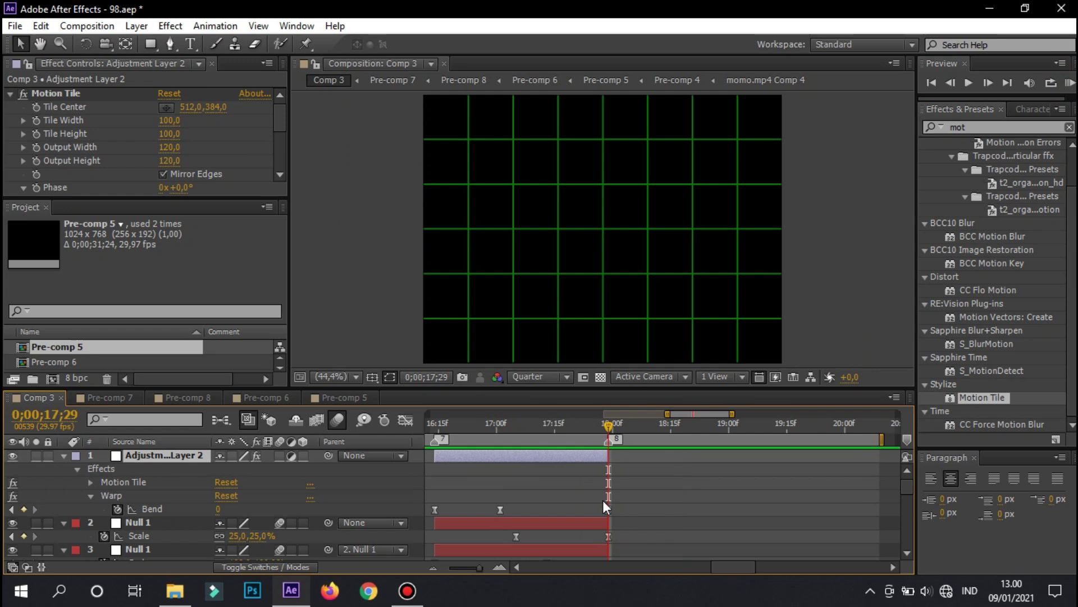
pyautogui.click(438, 423)
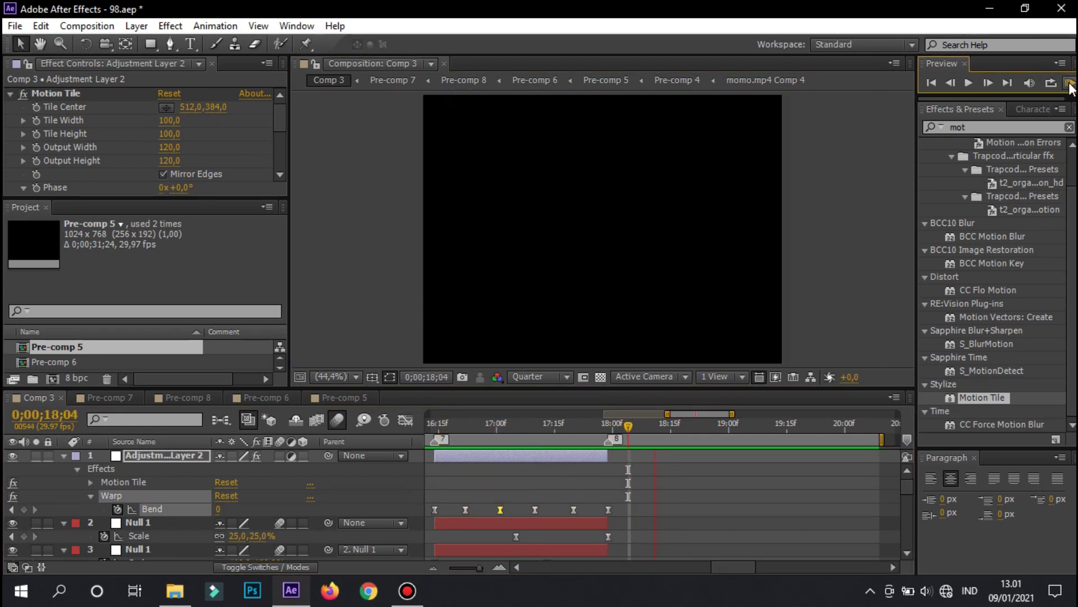
pyautogui.click(15, 26)
pyautogui.click(114, 141)
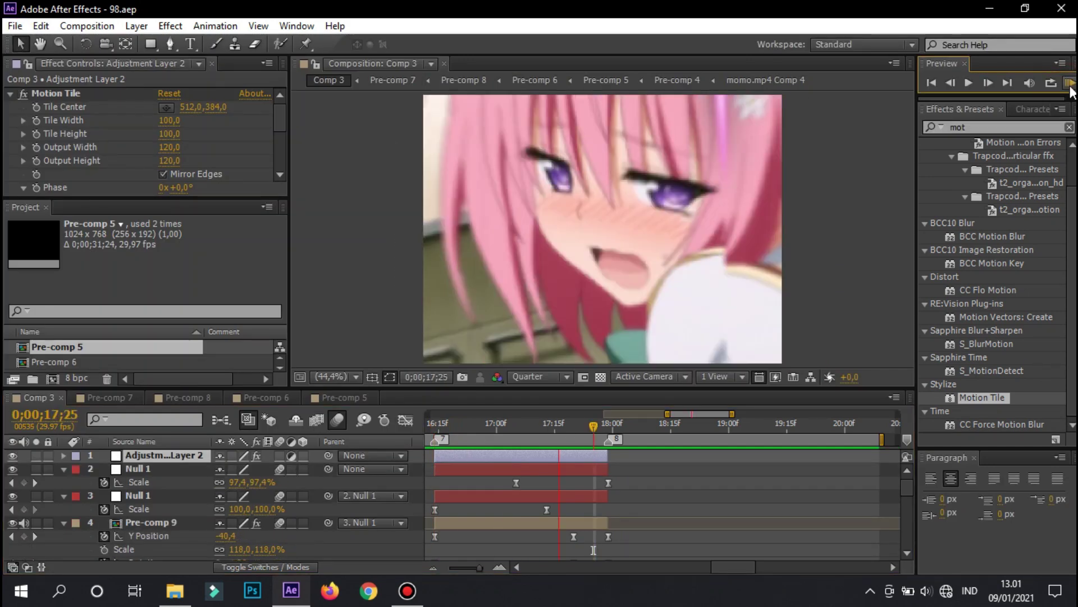
pyautogui.write('twit')
# Apply Twitch to the adjustment layer and show its Amount keyframes in the Graph Editor.
pyautogui.click(937, 91)
pyautogui.moveTo(972, 210); pyautogui.dragTo(169, 116)
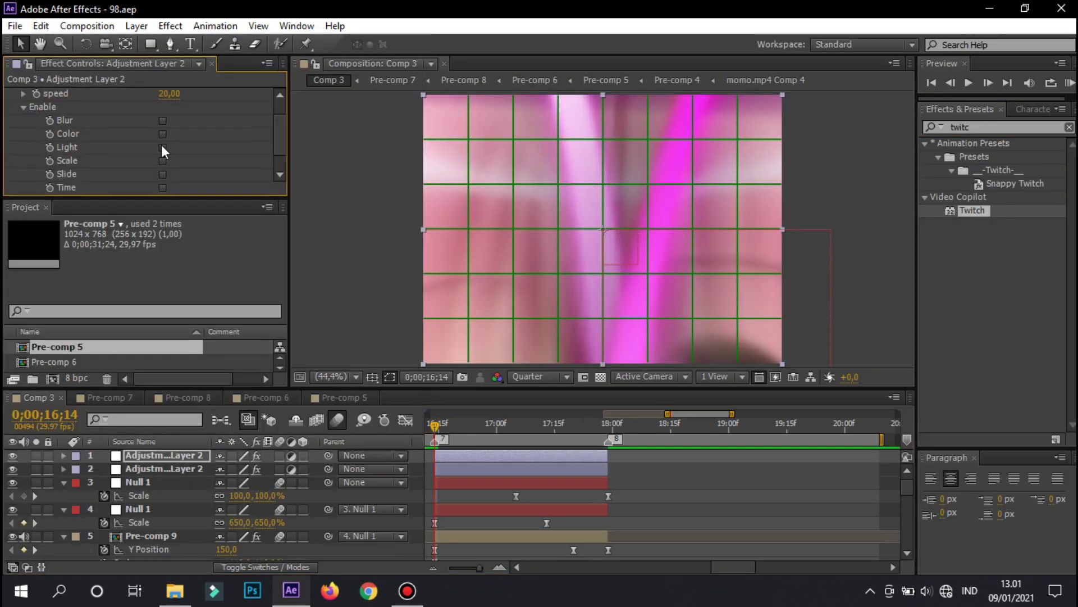
pyautogui.scroll(10, 153, 175)
pyautogui.press('u')
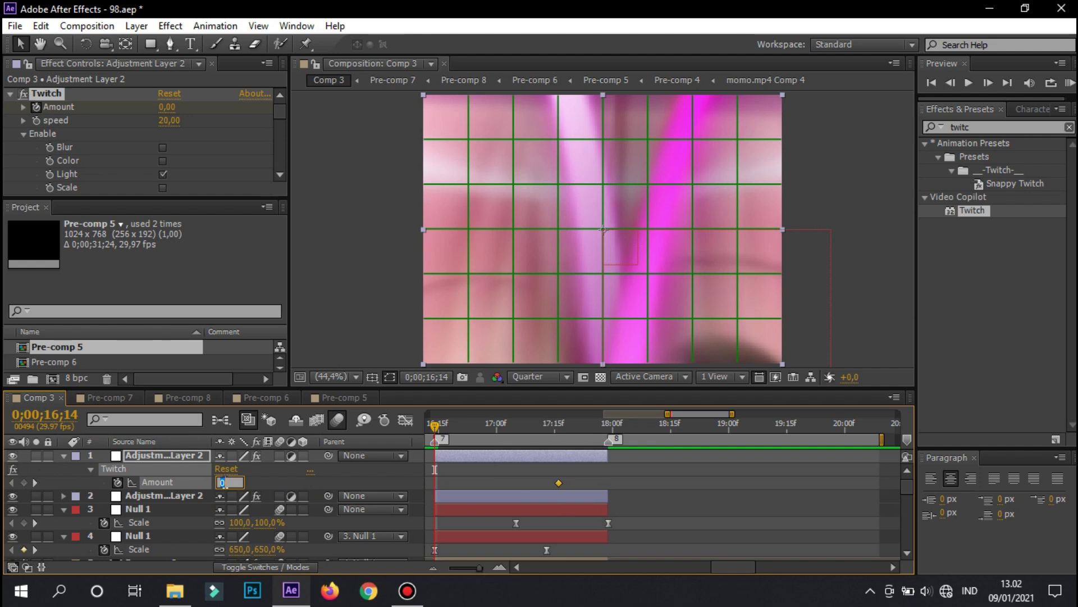
pyautogui.click(405, 420)
pyautogui.rightClick(512, 489)
pyautogui.click(579, 404)
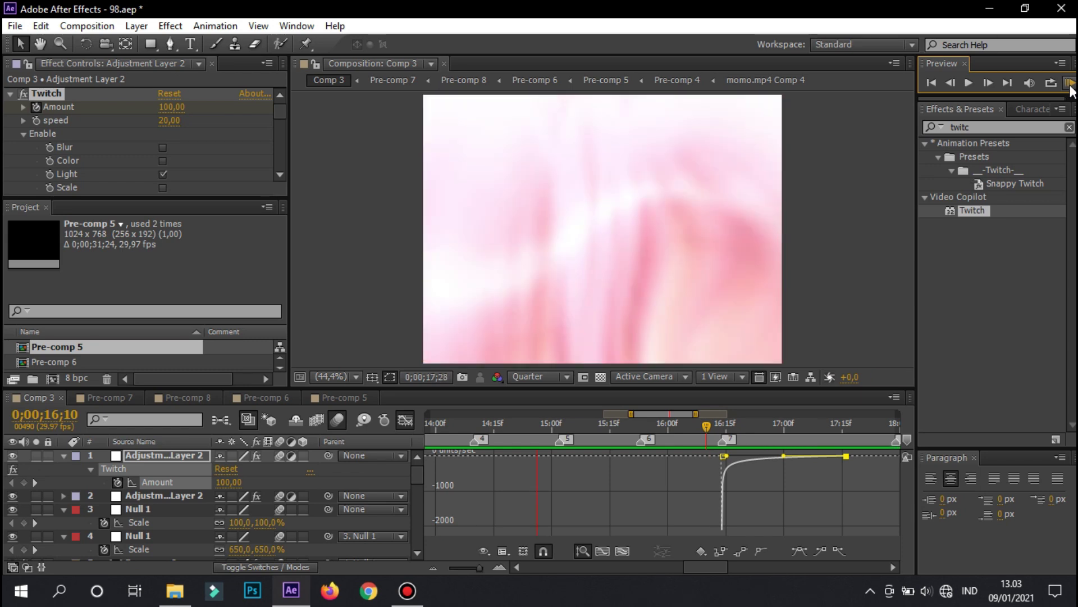
# Preview the Twitch glitch and delete the later Amount keyframes to shorten it.
pyautogui.hotkey('shift', 'F3')
pyautogui.click(736, 425)
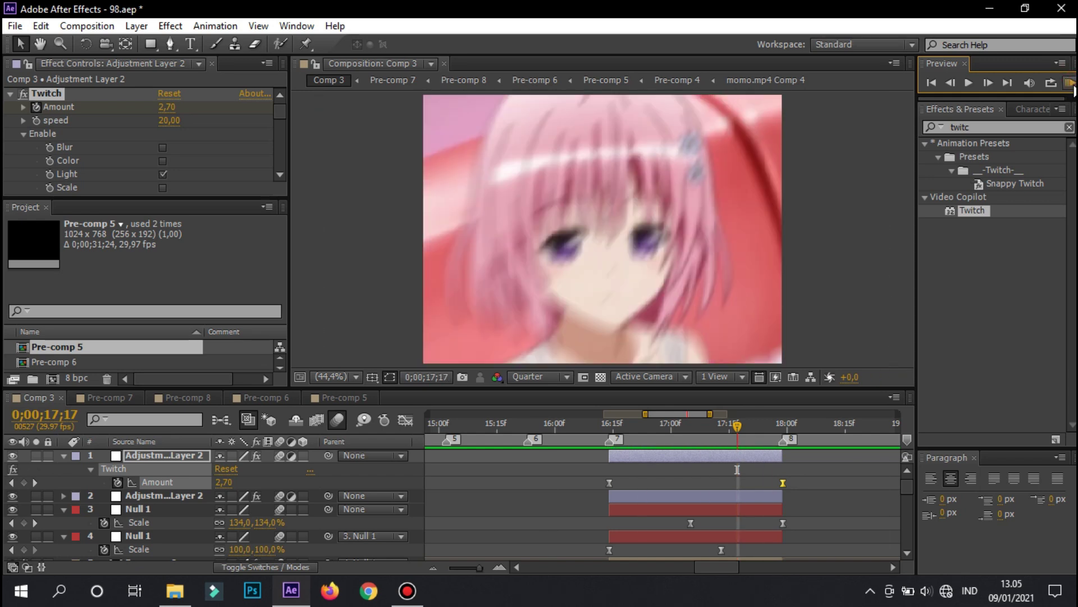
pyautogui.click(1070, 84)
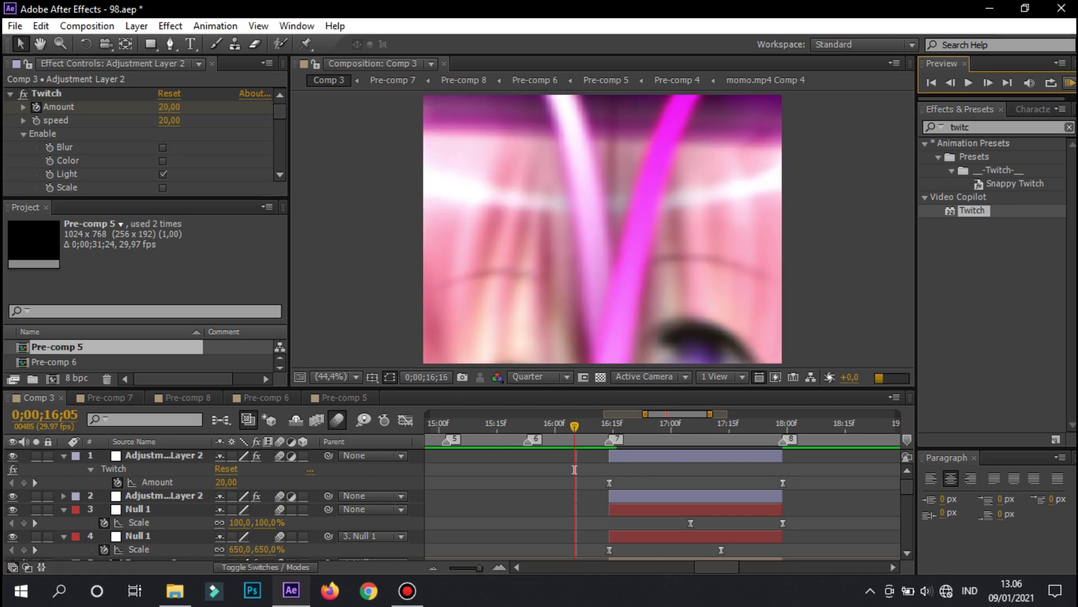
pyautogui.moveTo(794, 474); pyautogui.dragTo(616, 490)
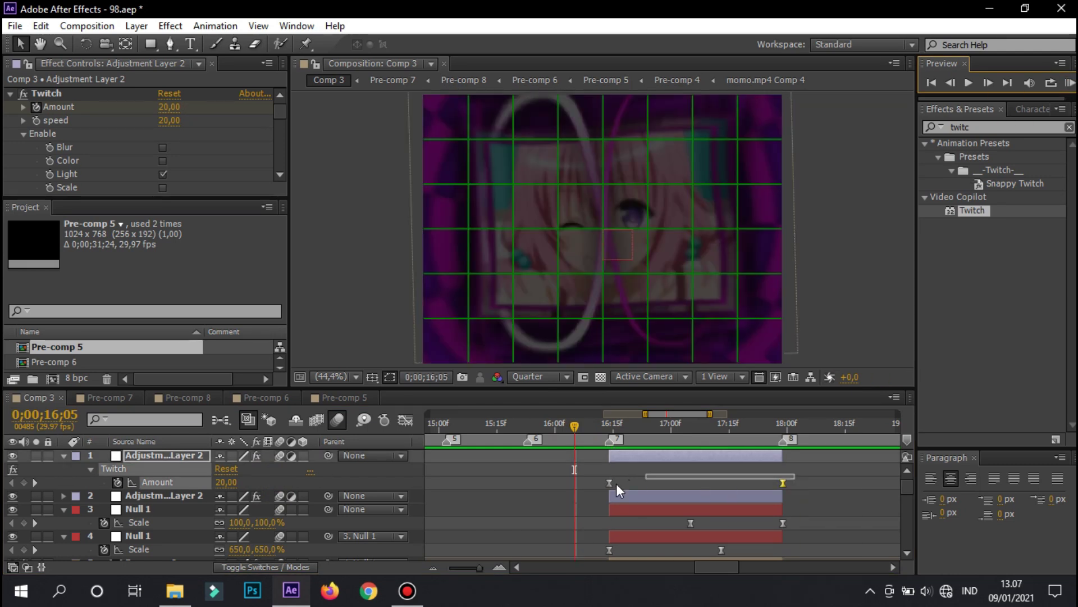
pyautogui.press('Delete')
pyautogui.click(1070, 84)
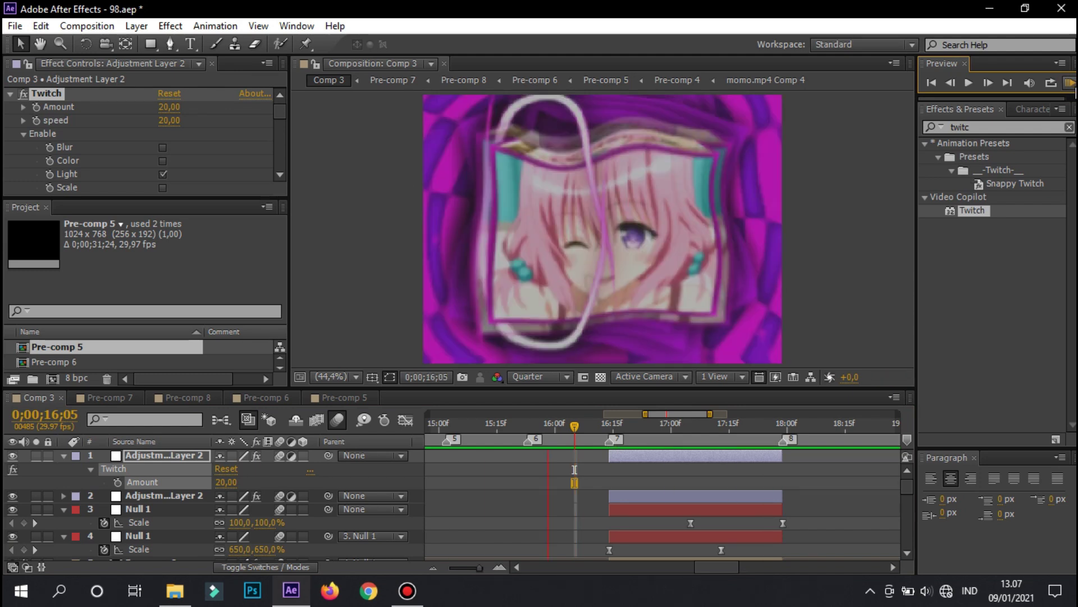
pyautogui.press('space')
# Duplicate the adjustment layer, save the project, and apply S_TVDamage to the adjustment layer.
pyautogui.hotkey('ctrl', 'd')
pyautogui.hotkey('ctrl', 's')
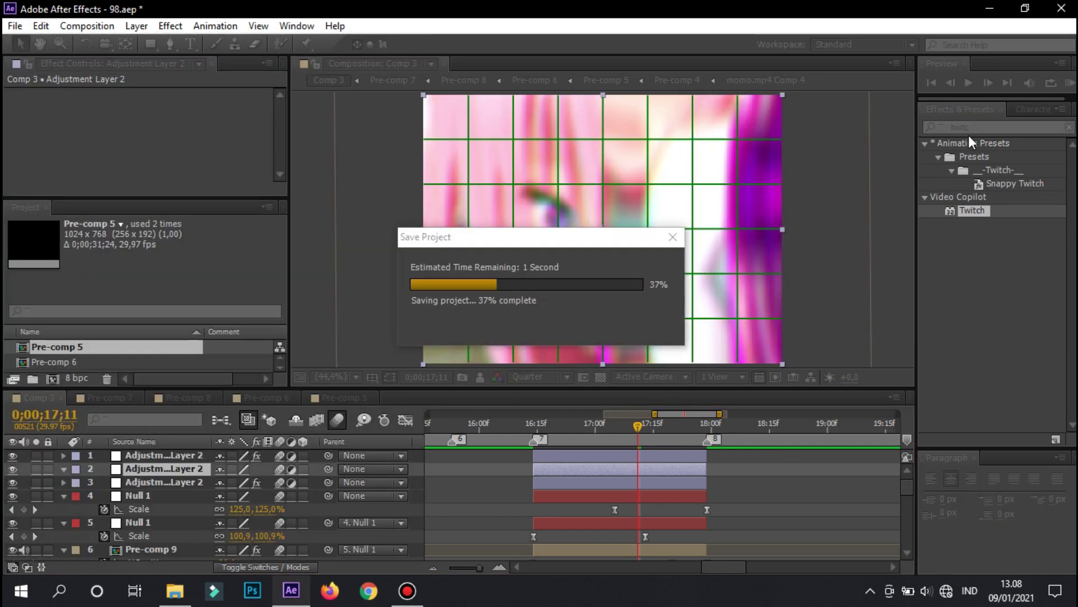
pyautogui.click(988, 127)
pyautogui.write('tv')
pyautogui.moveTo(986, 331)
pyautogui.mouseDown()
pyautogui.moveTo(174, 154)
pyautogui.moveTo(191, 160)
pyautogui.mouseUp()
# Set S_TVDamage Fast Forward Amount to 0,290 and save the project.
pyautogui.scroll(-3, 201, 171)
pyautogui.click(15, 26)
pyautogui.click(34, 137)
pyautogui.click(1068, 83)
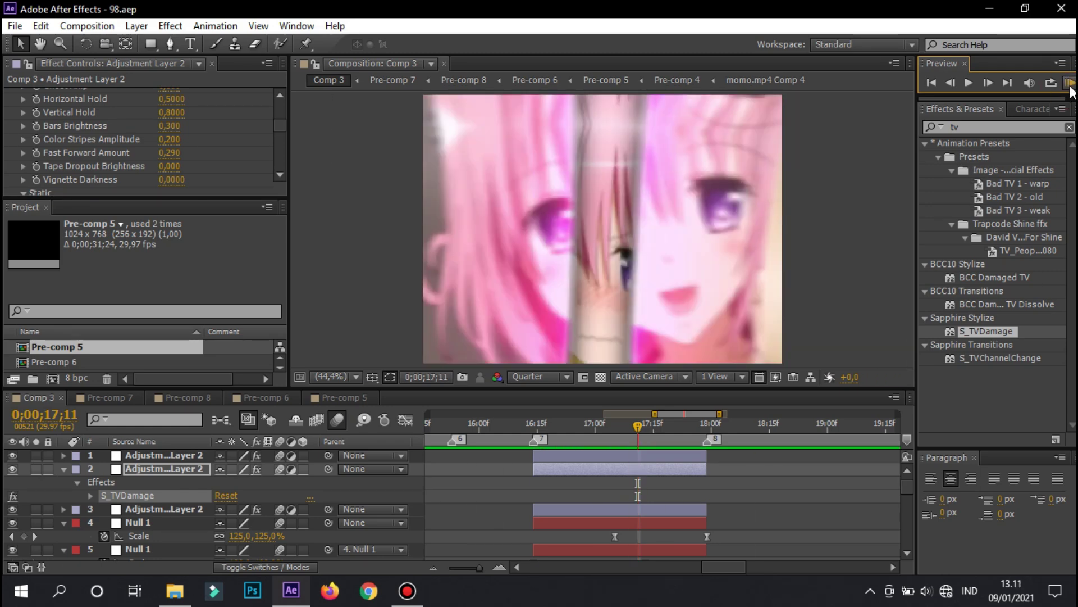
# Apply Brightness & Contrast to the adjustment layer and preview the earlier clip's brightness flash.
pyautogui.write('brig')
pyautogui.doubleClick(1003, 251)
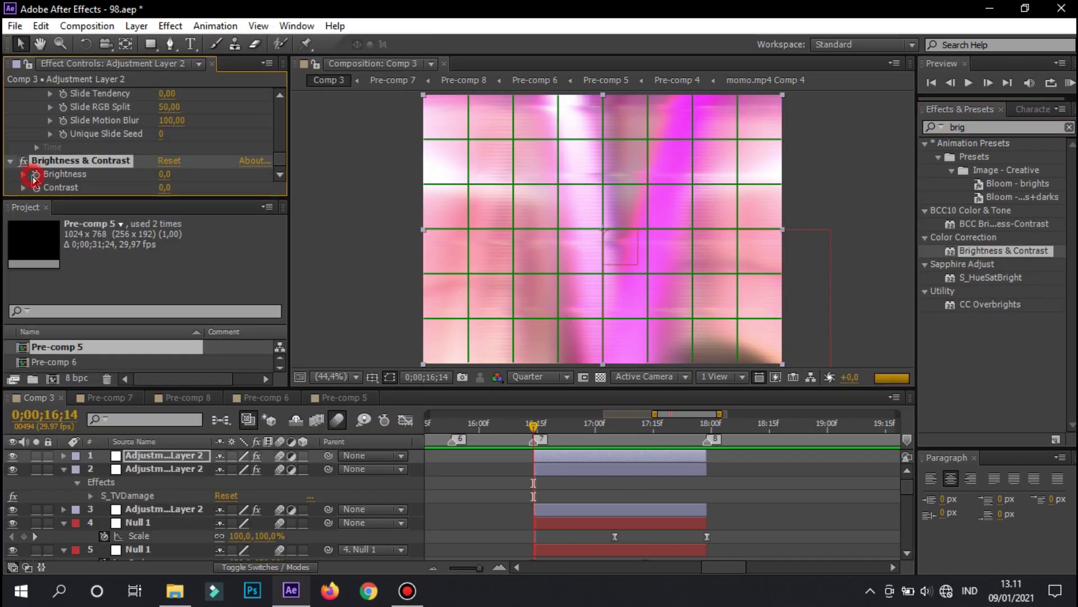
pyautogui.scroll(-5, 539, 473)
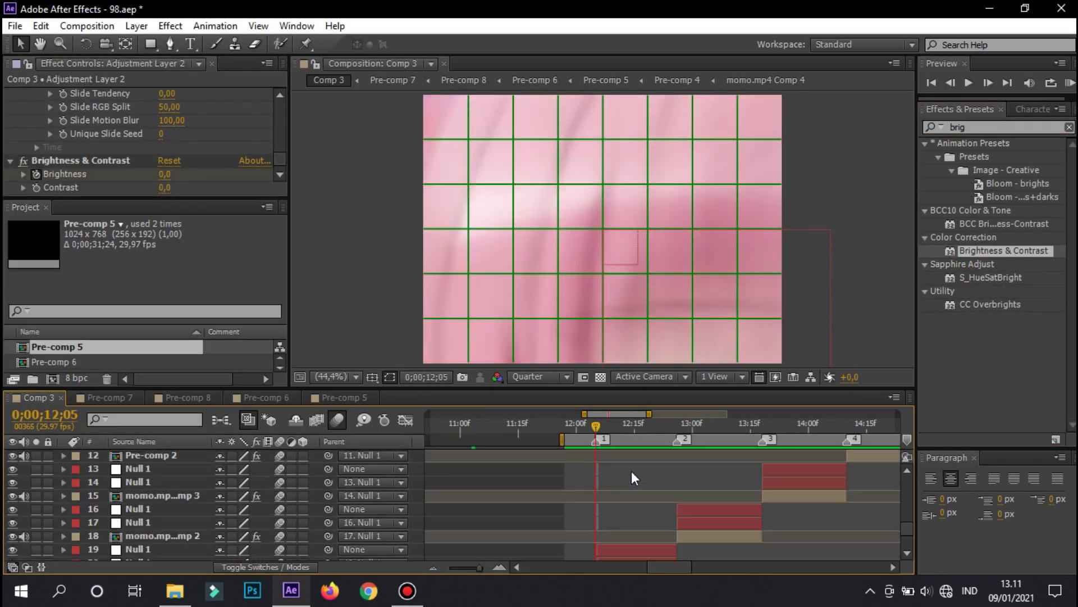
pyautogui.scroll(-3, 631, 476)
pyautogui.click(578, 512)
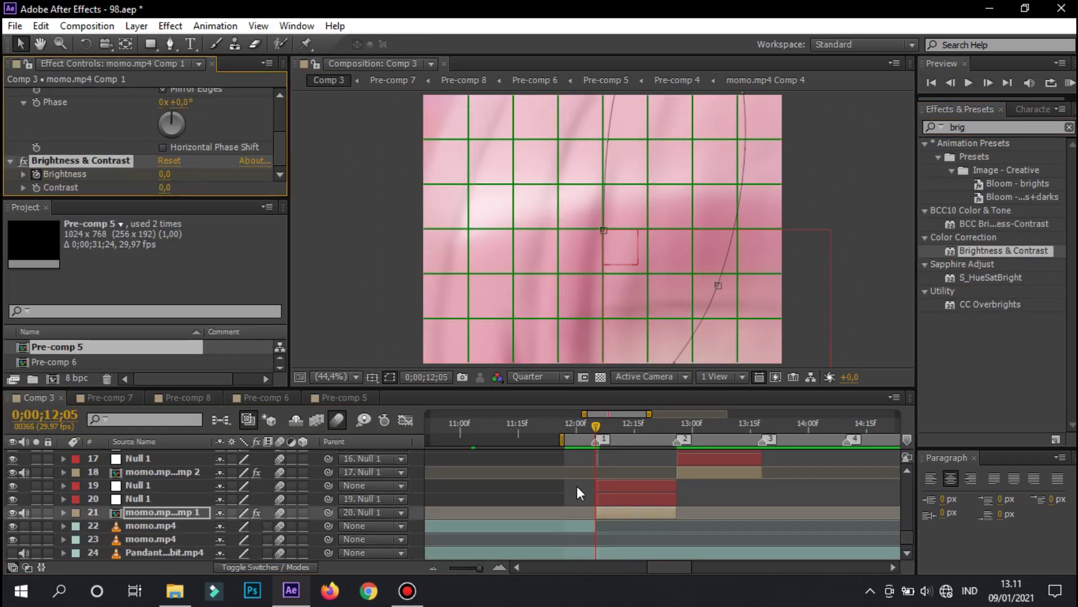
pyautogui.press('u')
pyautogui.click(1070, 84)
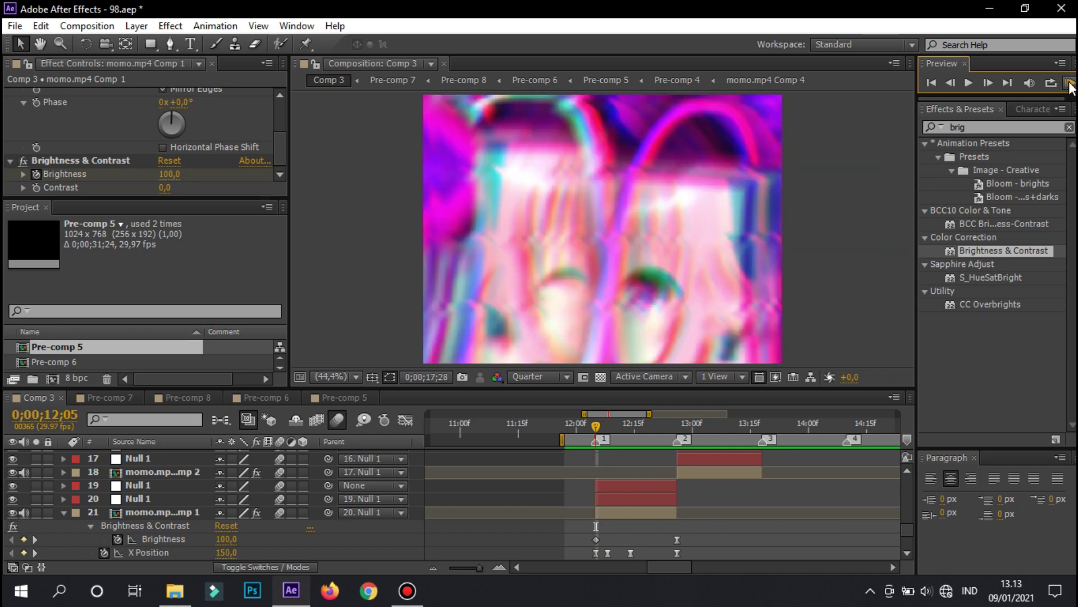
# Ease the Brightness 0→100 curve, preview the flash to white, and pre-compose into Pre-comp 10.
pyautogui.hotkey('shift', 'F3')
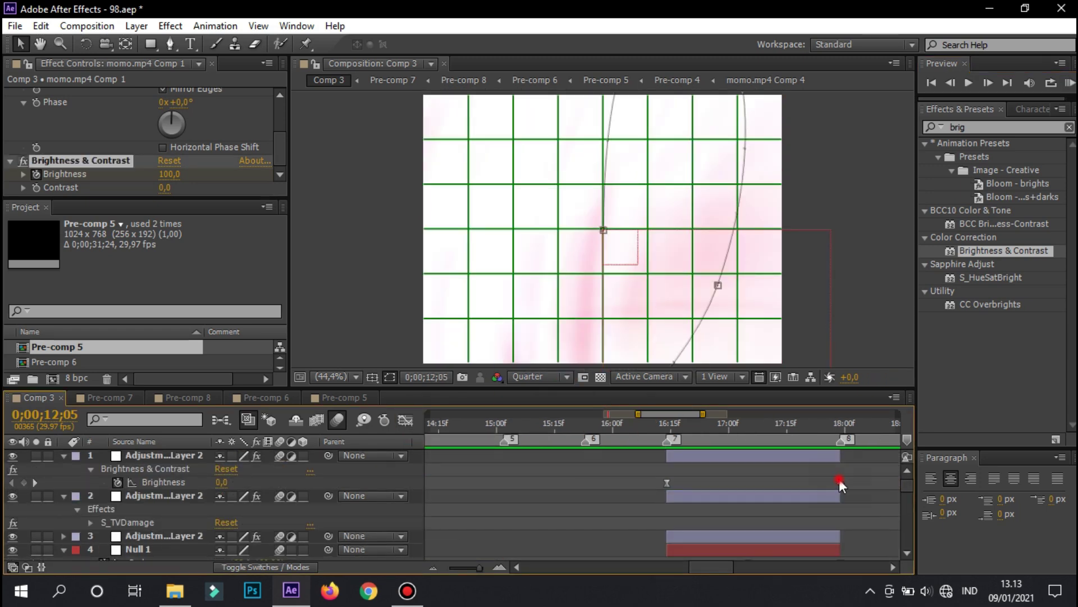
pyautogui.click(1070, 84)
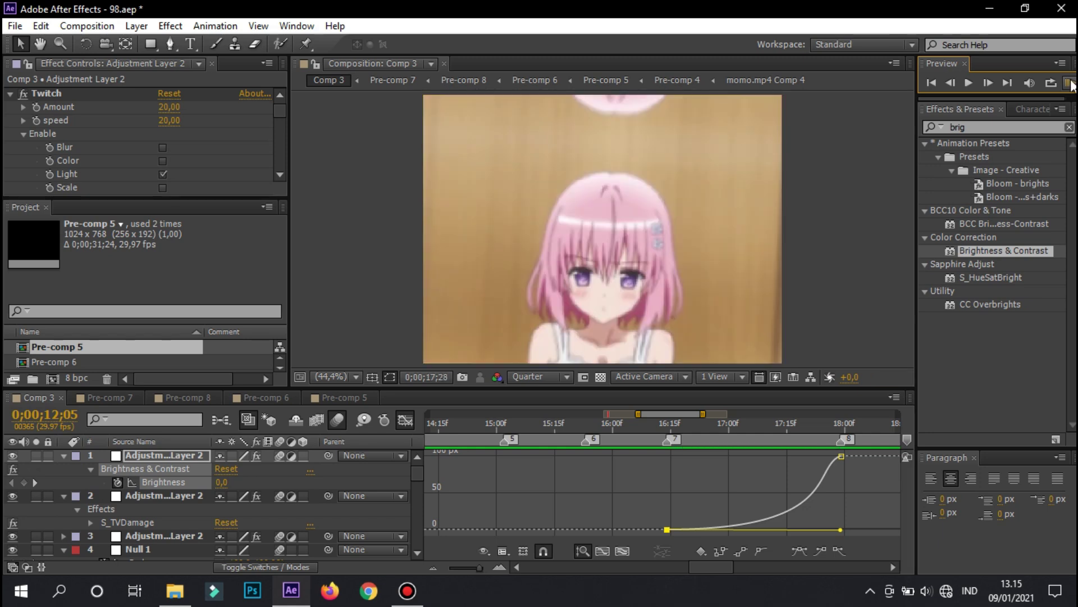
pyautogui.hotkey('shift', 'F3')
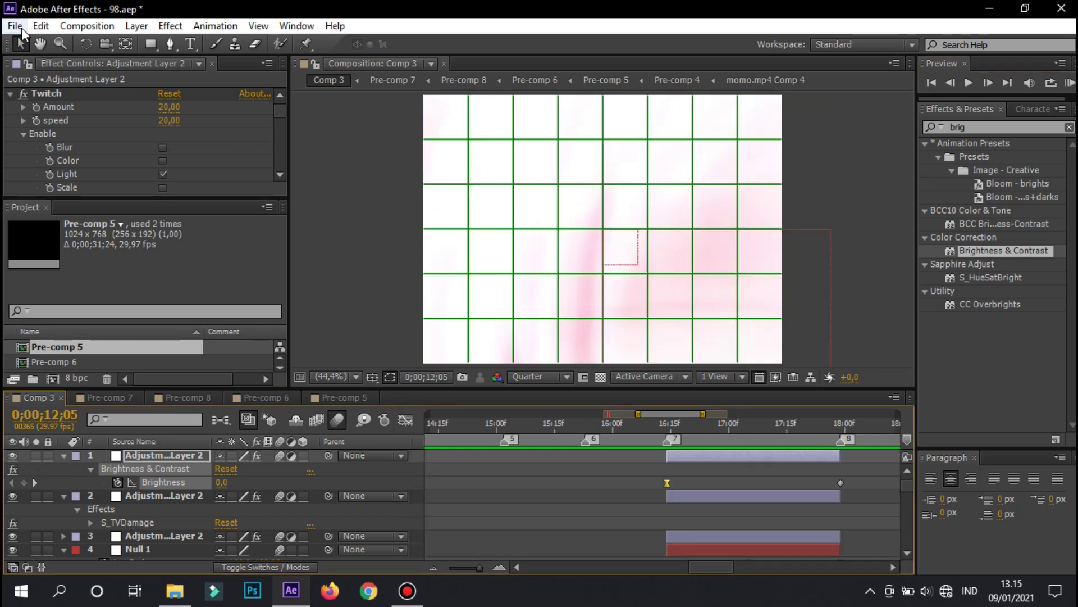
pyautogui.click(1070, 83)
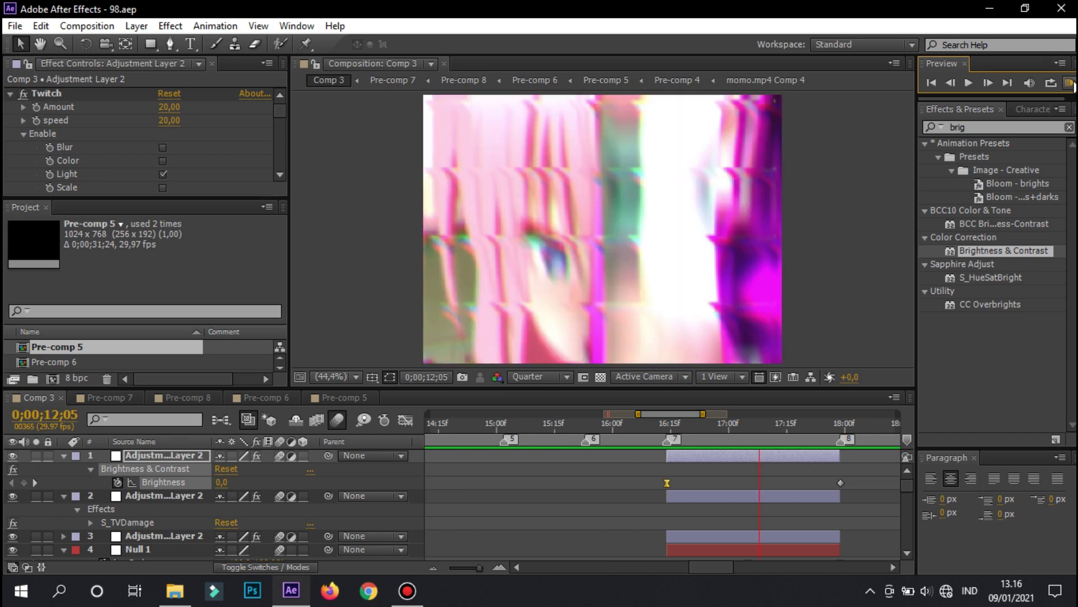
pyautogui.hotkey('ctrl', 'z')
pyautogui.hotkey('ctrl', 'z')
pyautogui.hotkey('ctrl', 'z')
pyautogui.hotkey('ctrl', 'z')
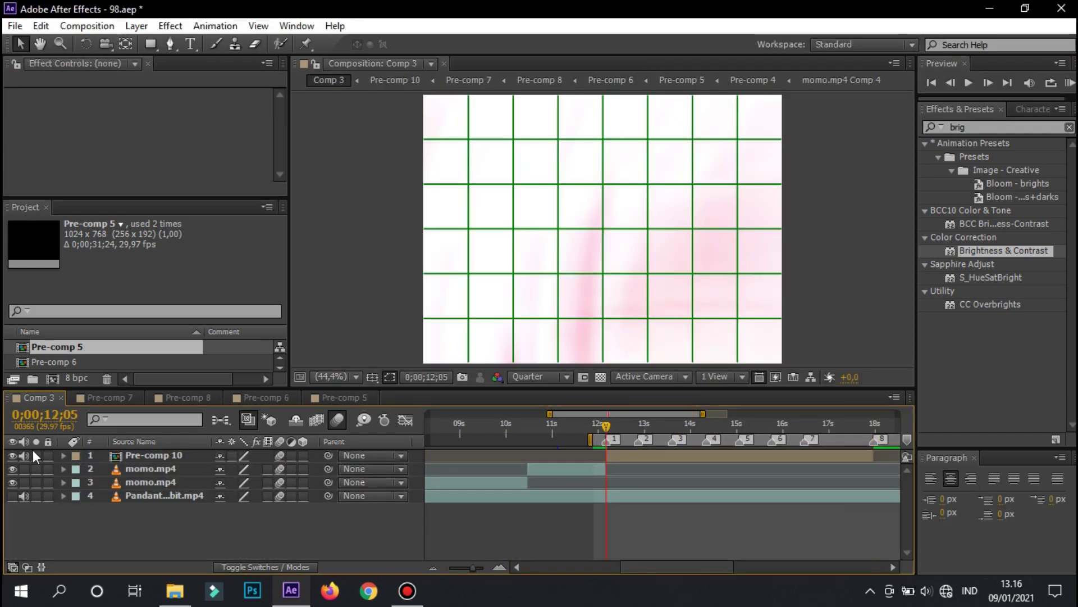
# Preview the comp and split Pre-comp 10 into two layers at the current time.
pyautogui.click(1070, 83)
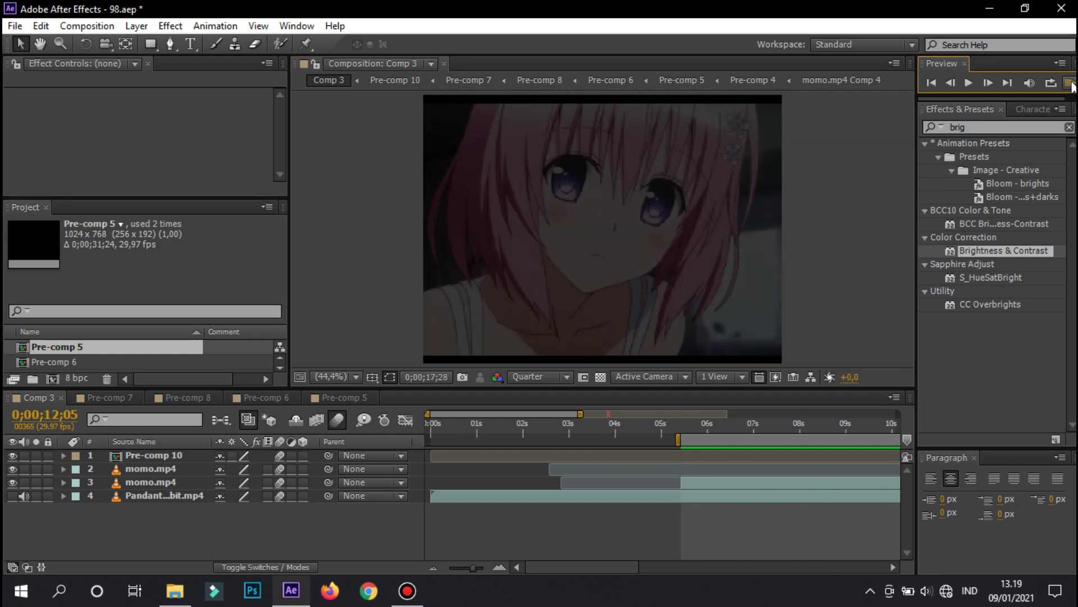
pyautogui.hotkey('ctrl', 'shift', 'd')
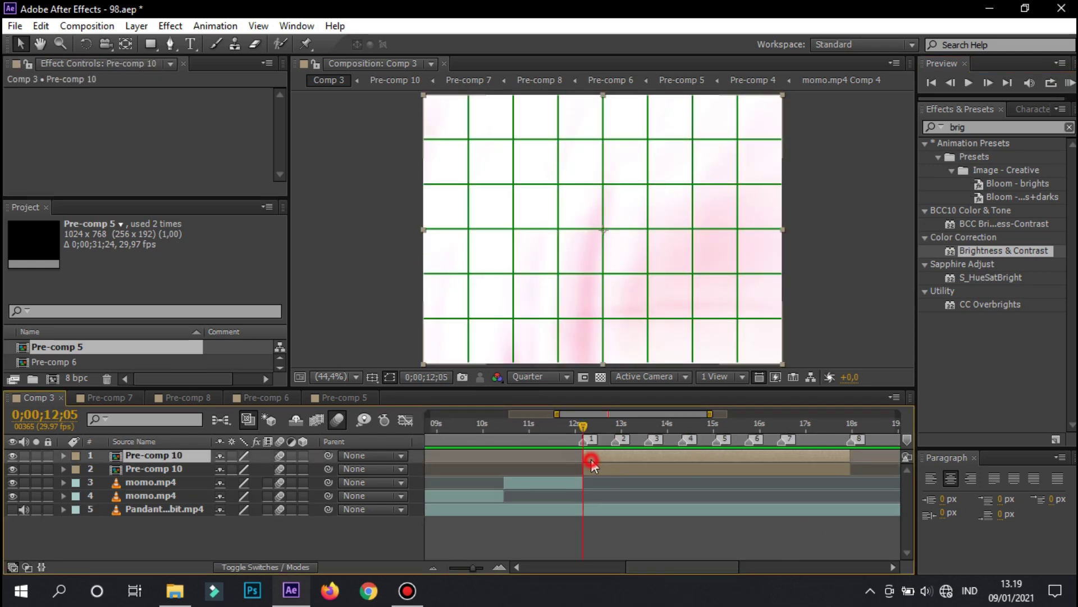
pyautogui.press('-')
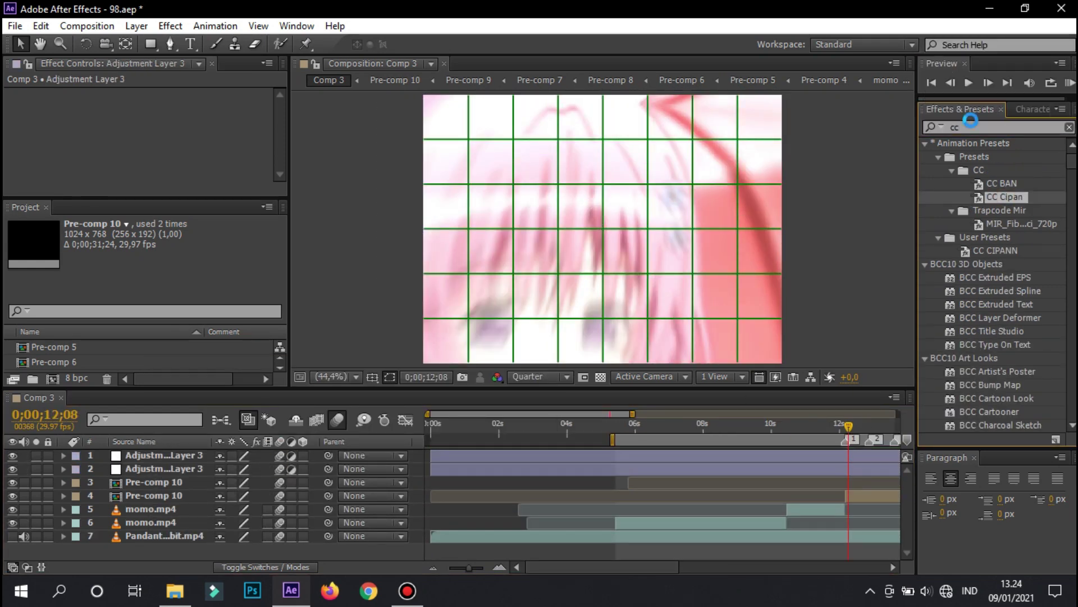
# Apply S_FilmDamage and S_Sharpen to the adjustment layers.
pyautogui.write('film')
pyautogui.doubleClick(992, 344)
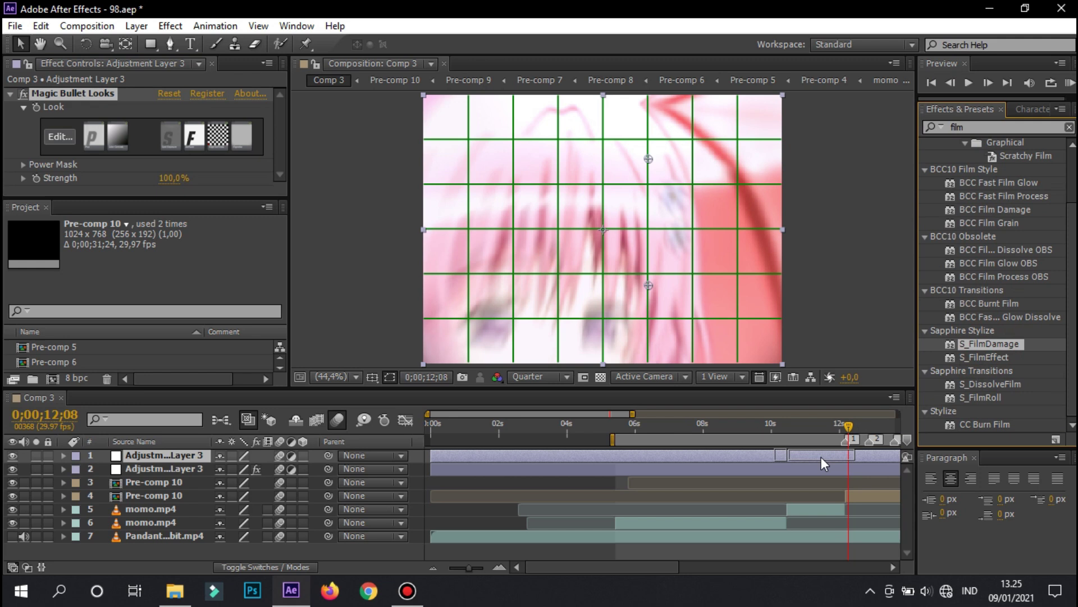
pyautogui.scroll(-5, 212, 173)
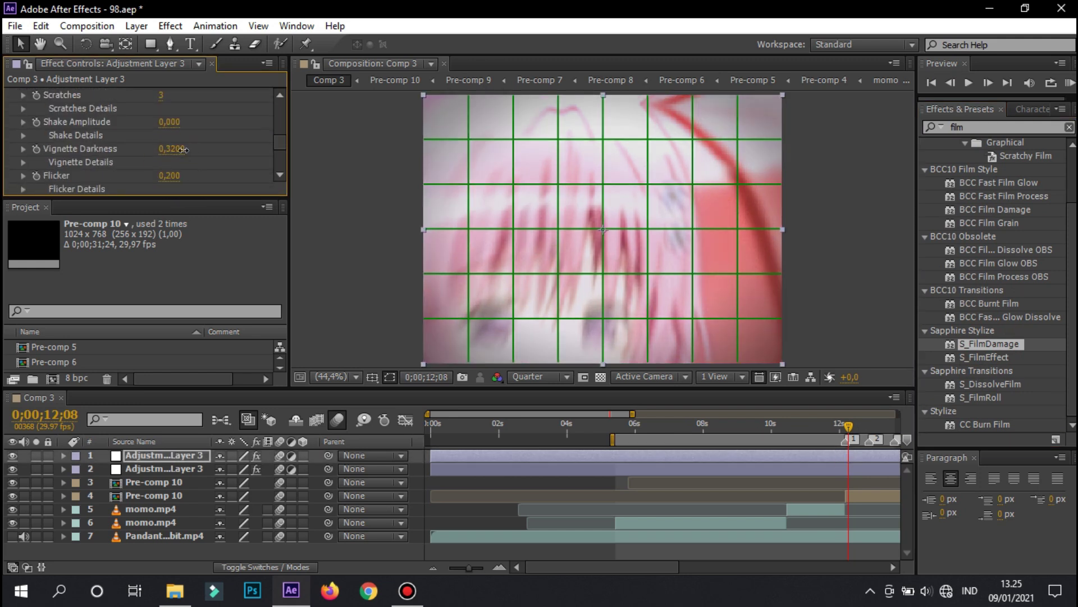
pyautogui.click(989, 127)
pyautogui.write('sharp')
pyautogui.moveTo(989, 304); pyautogui.dragTo(859, 456)
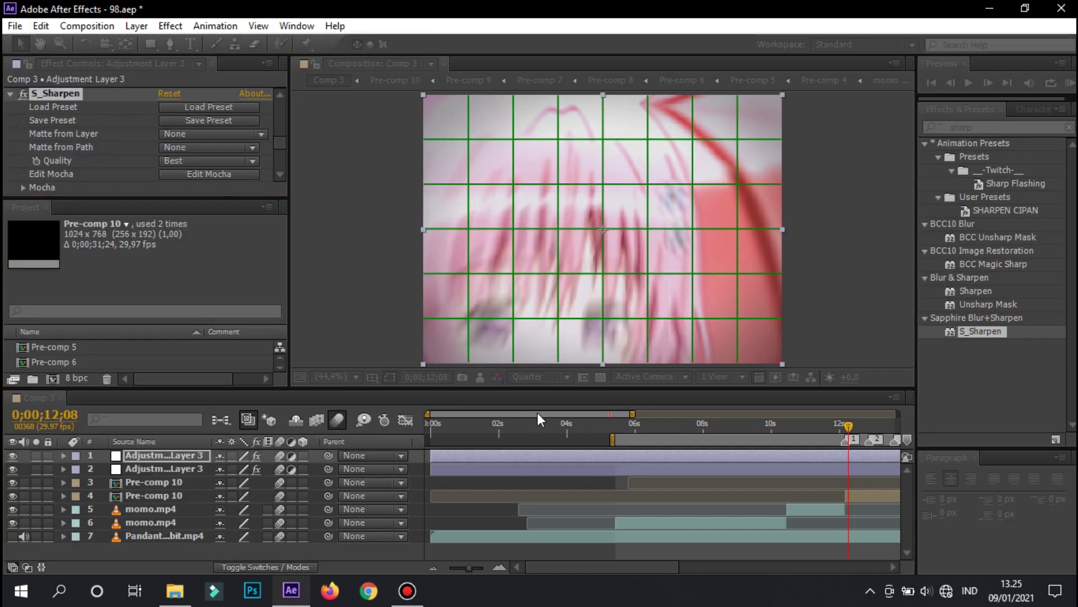
# Apply RSMB Pro motion blur to Pre-comp 10.
pyautogui.click(988, 127)
pyautogui.write('rsmb')
pyautogui.moveTo(979, 169); pyautogui.dragTo(683, 496)
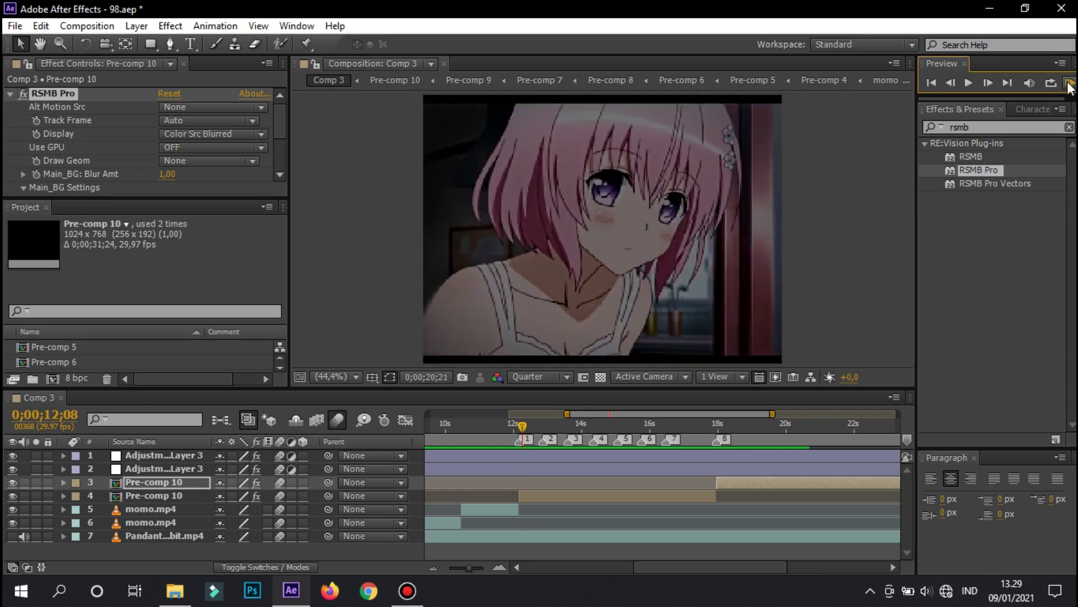
# Create a new black solid layer with Ctrl+Y and save the project.
pyautogui.hotkey('ctrl', 'y')
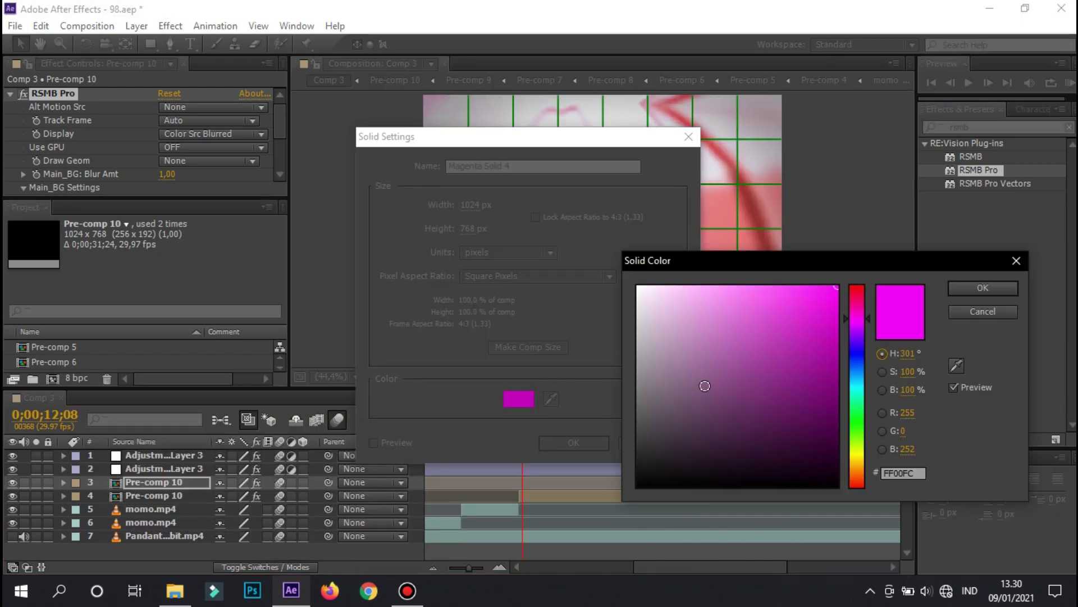
pyautogui.click(705, 484)
pyautogui.press('Return')
pyautogui.press('Return')
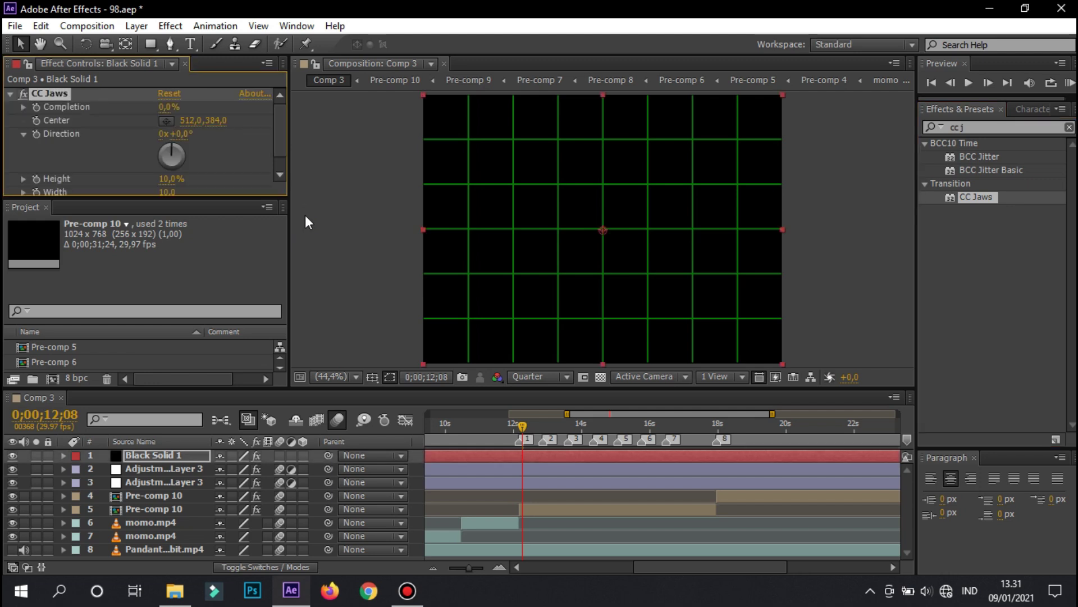
pyautogui.hotkey('ctrl', 's')
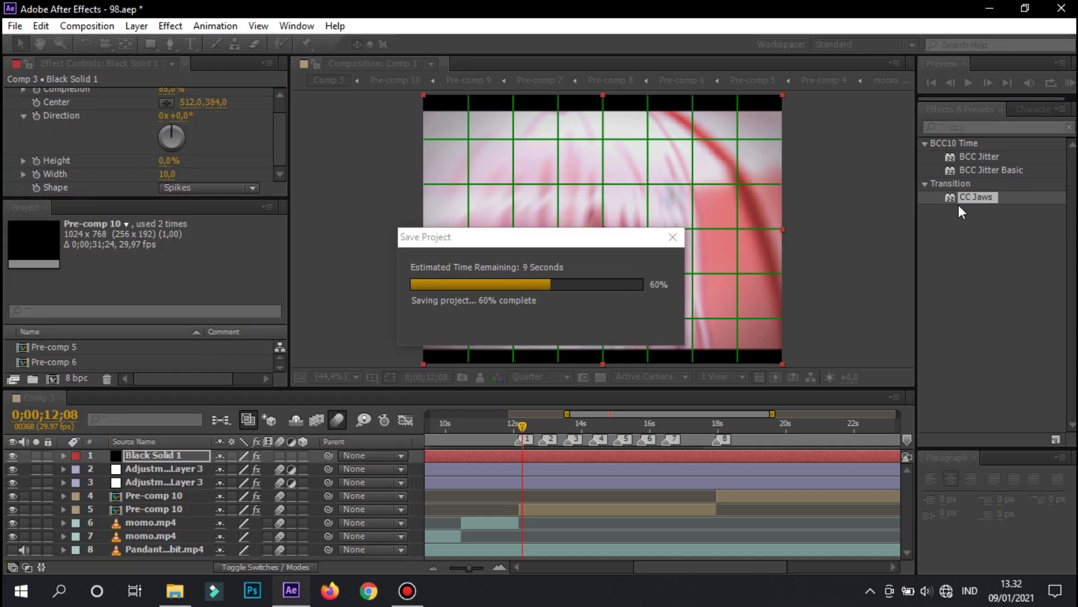